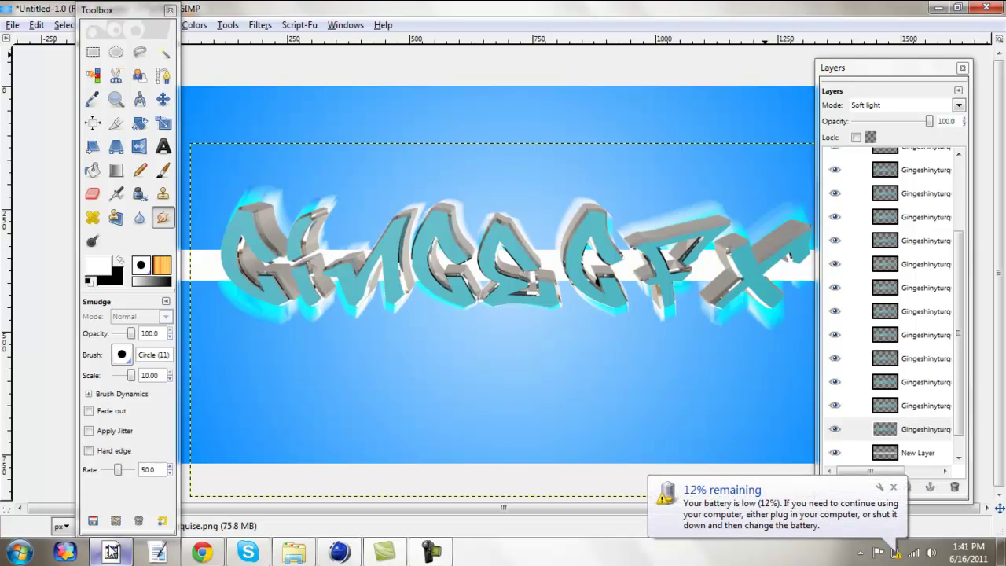
Return to Cinema 4D and close the Picture Viewer with the rendered image
left_click(434, 553)
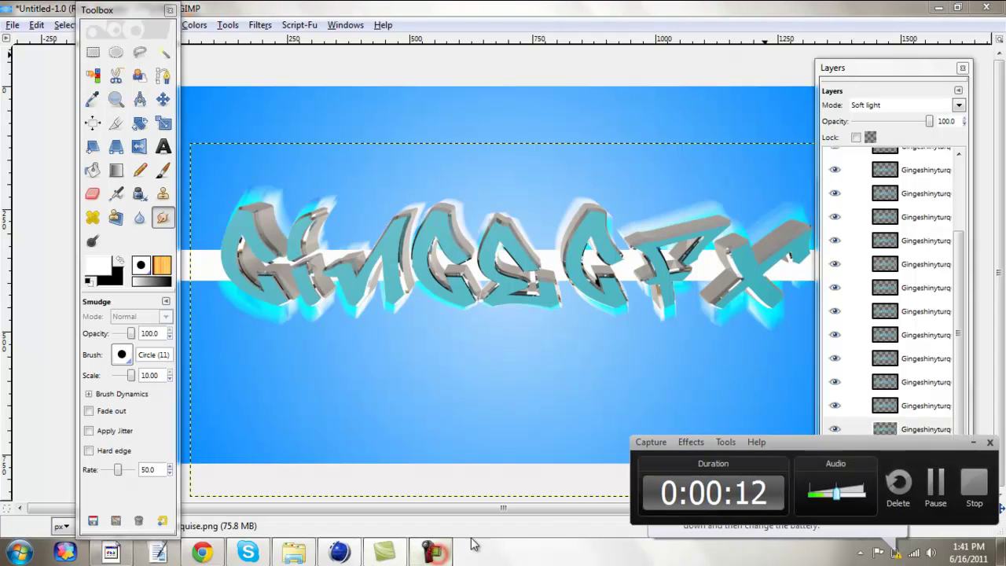
left_click(929, 490)
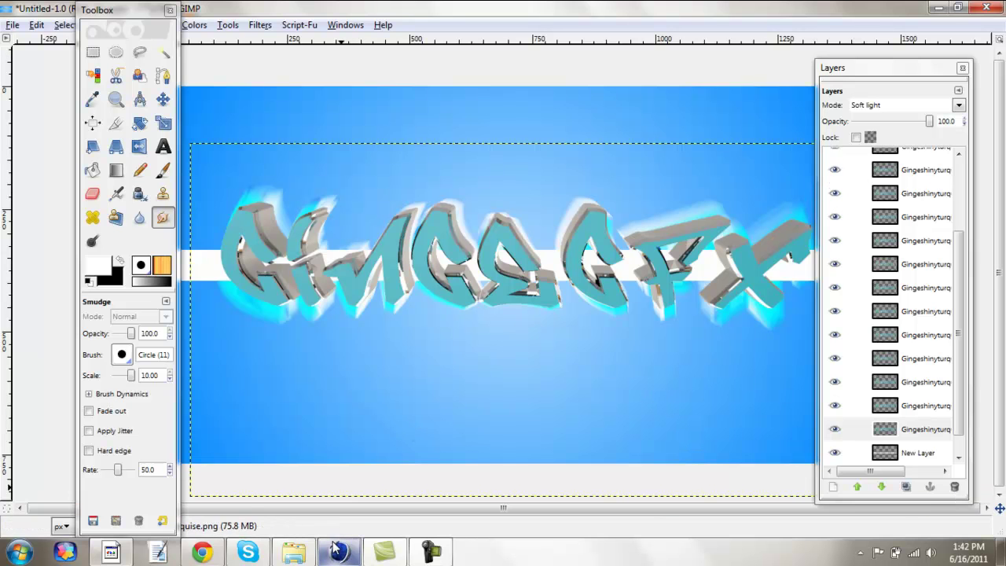
left_click(337, 552)
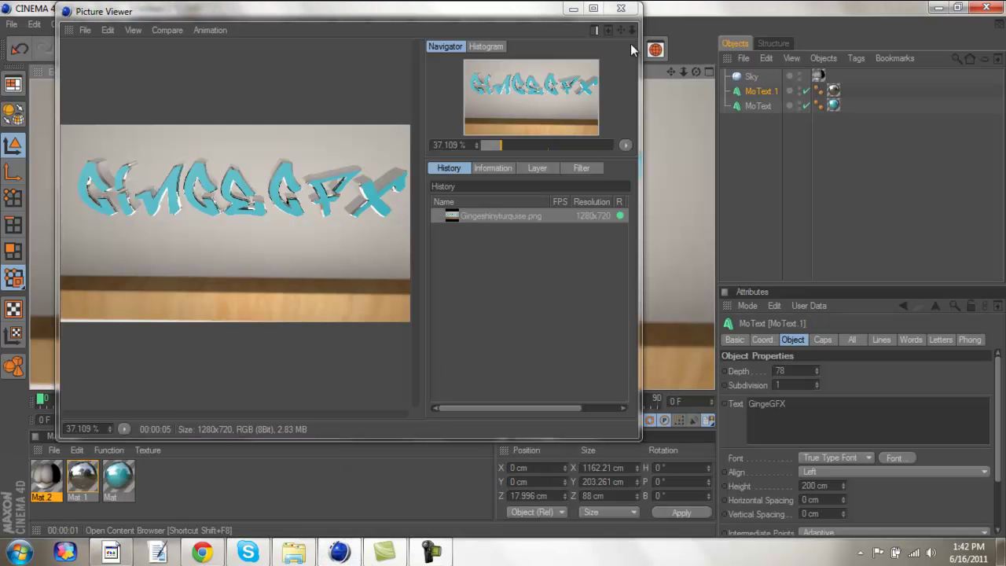
left_click(622, 9)
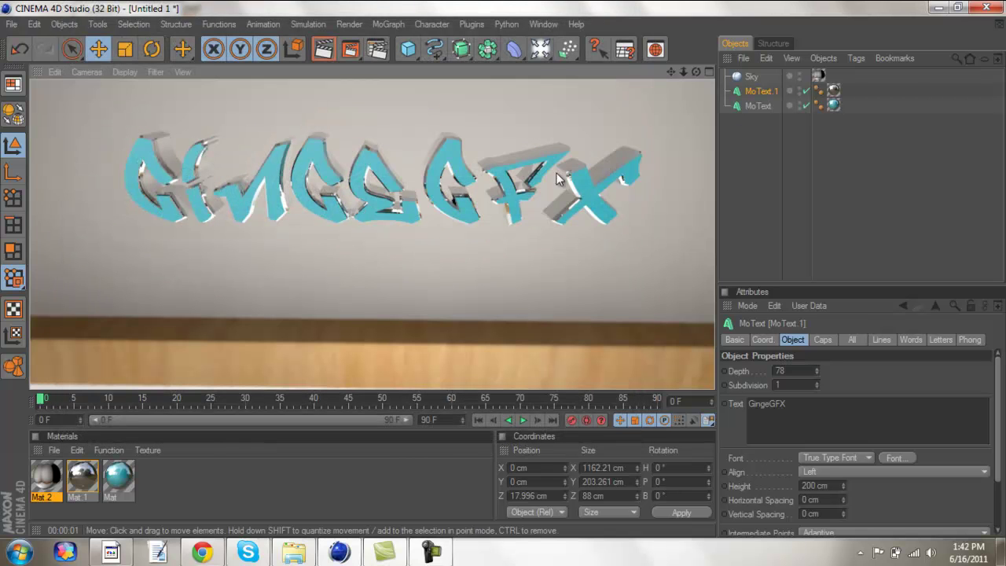
Delete the Sky, MoText.1 and MoText objects from the Objects manager
left_click(756, 150)
left_click_drag(748, 134, 738, 66)
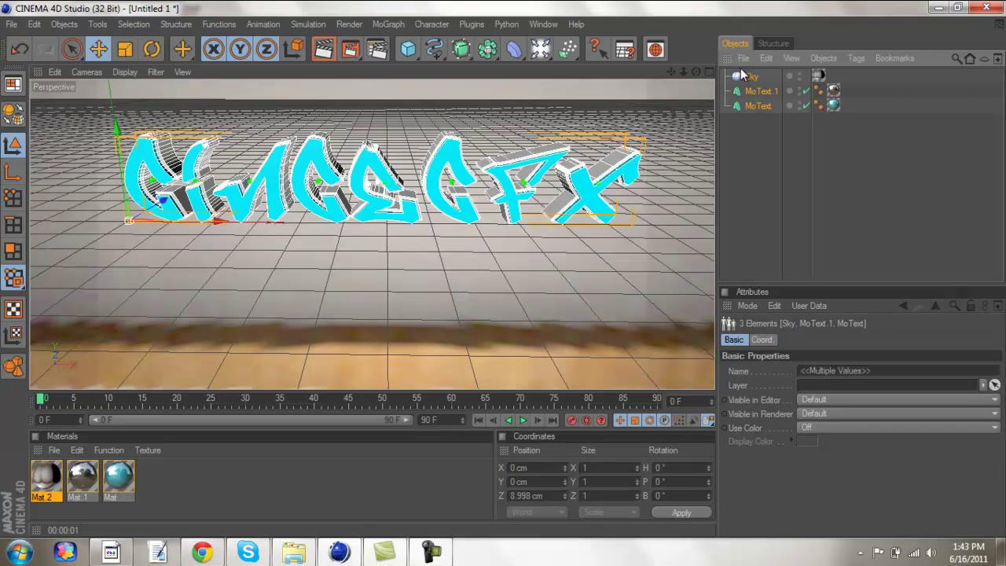
key("Delete")
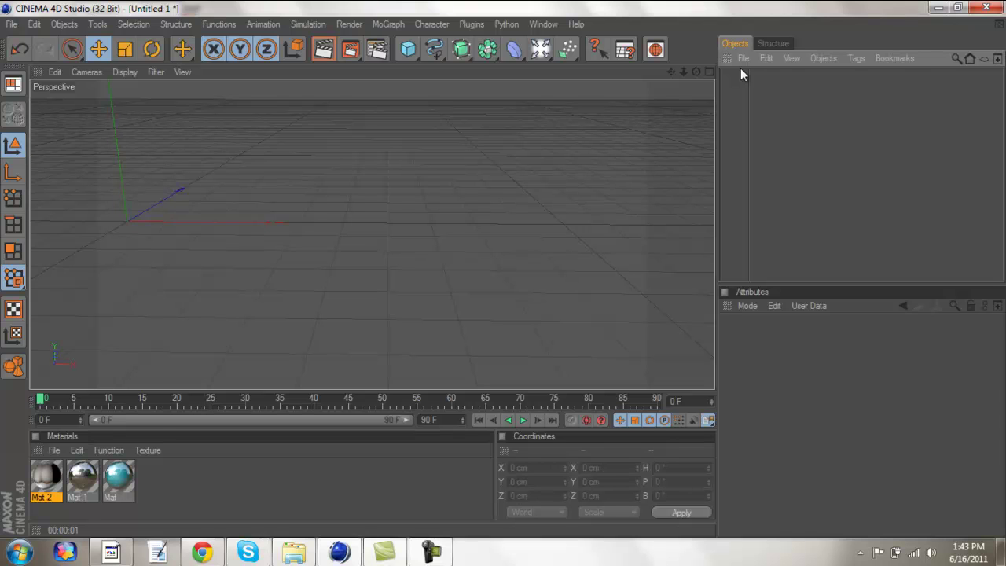
left_click(440, 6)
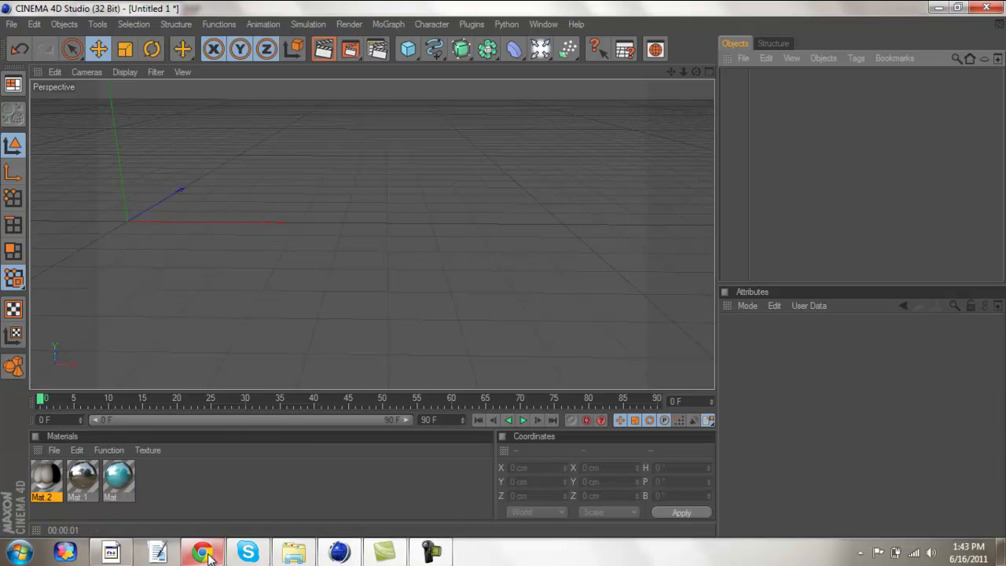
mouse_move(209, 556)
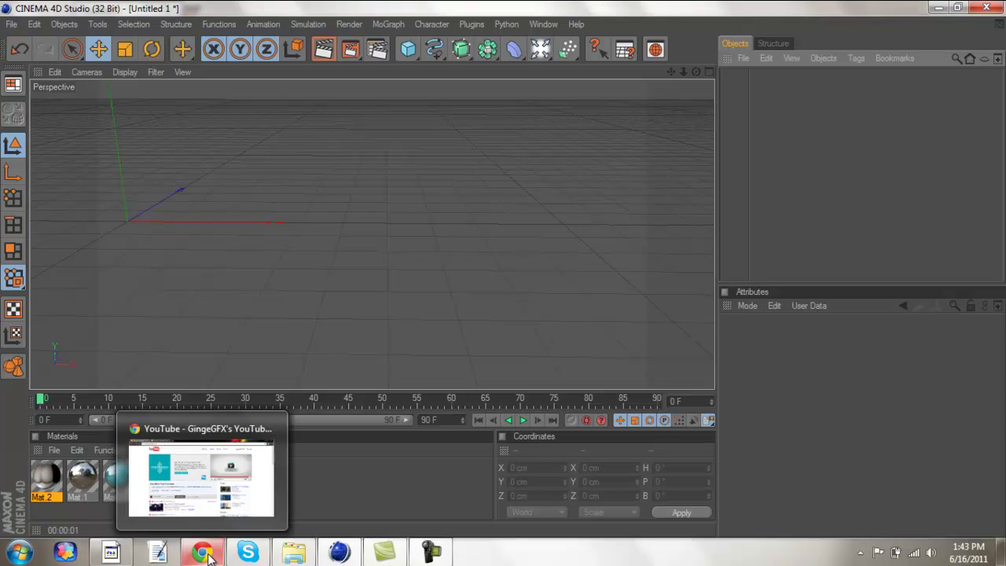
left_click(205, 553)
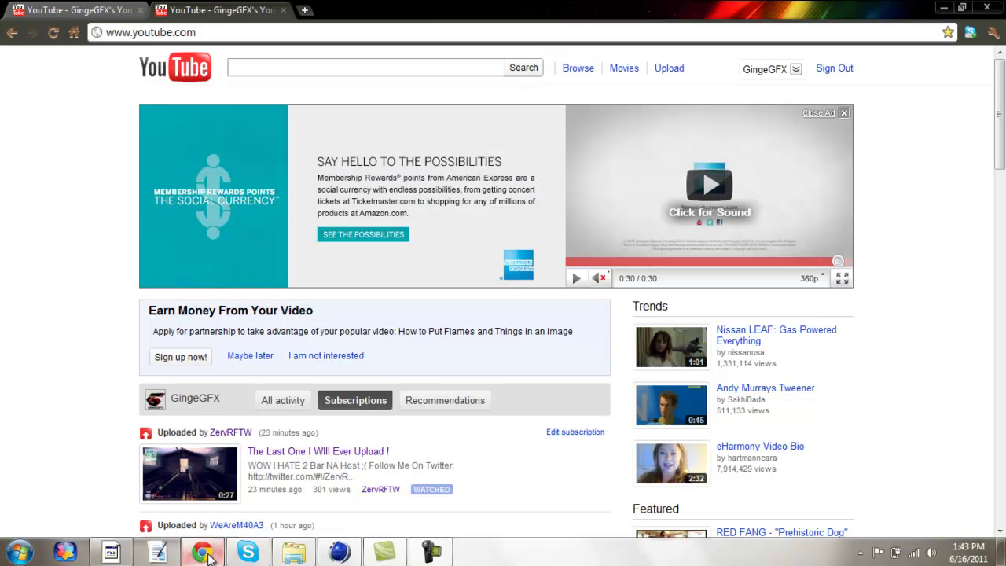
left_click(306, 67)
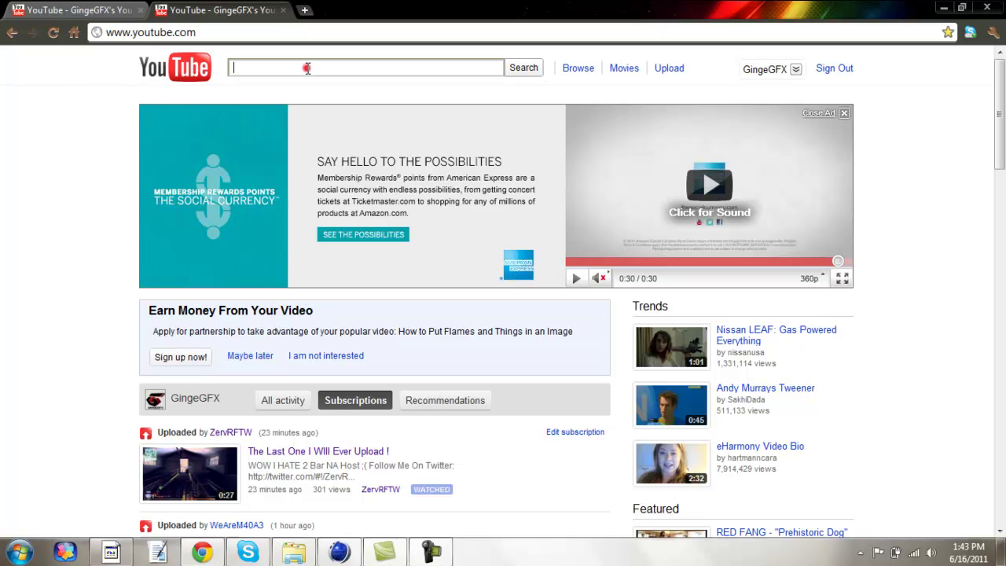
type("i2obot")
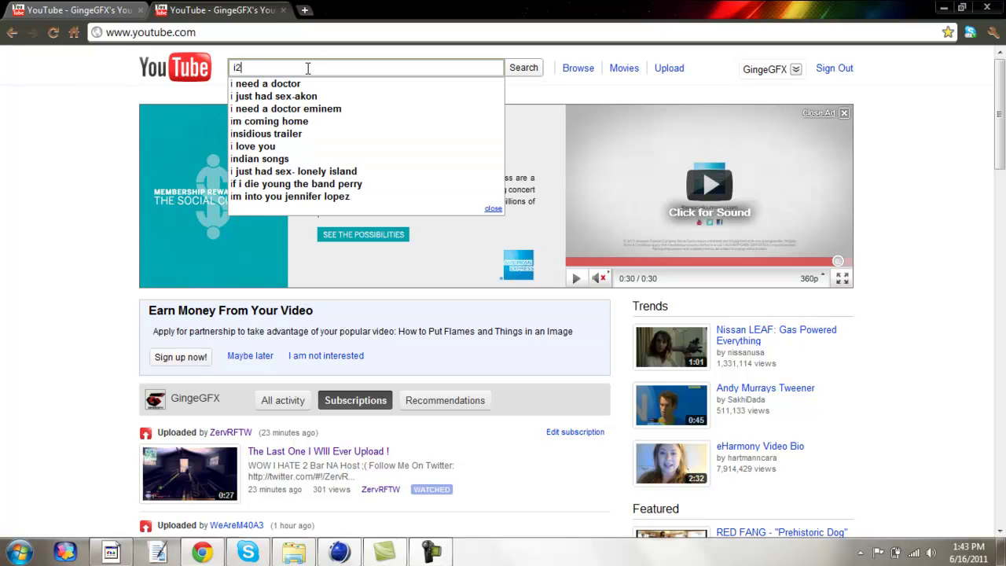
key("Return")
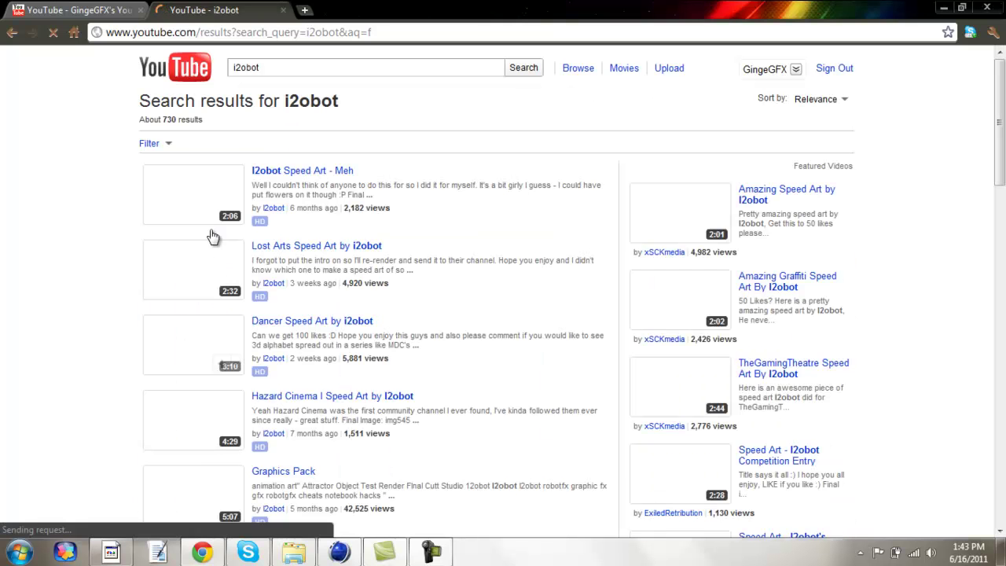
left_click(271, 211)
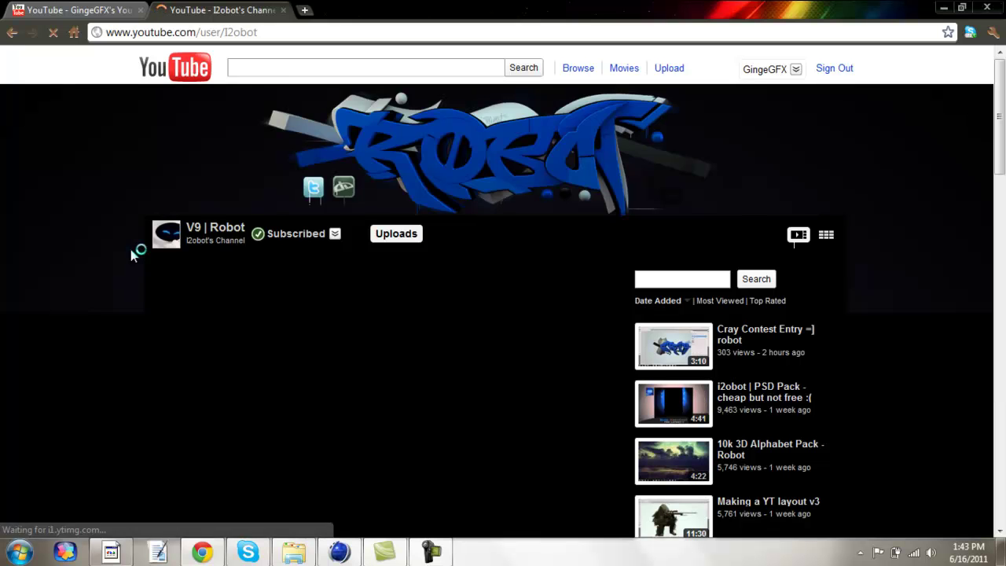
scroll(130, 249, "down", 15)
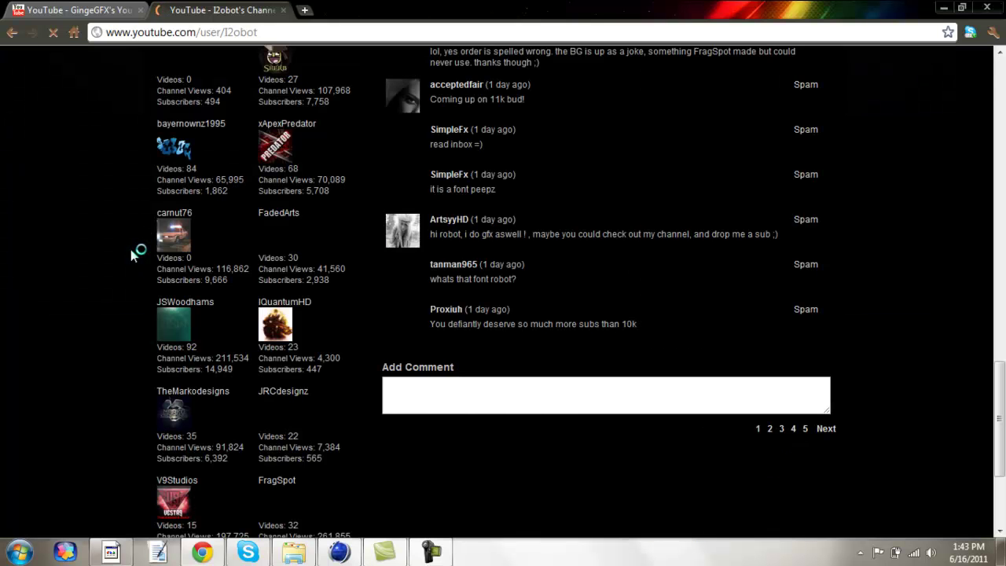
scroll(130, 249, "down", 3)
scroll(130, 249, "up", 10)
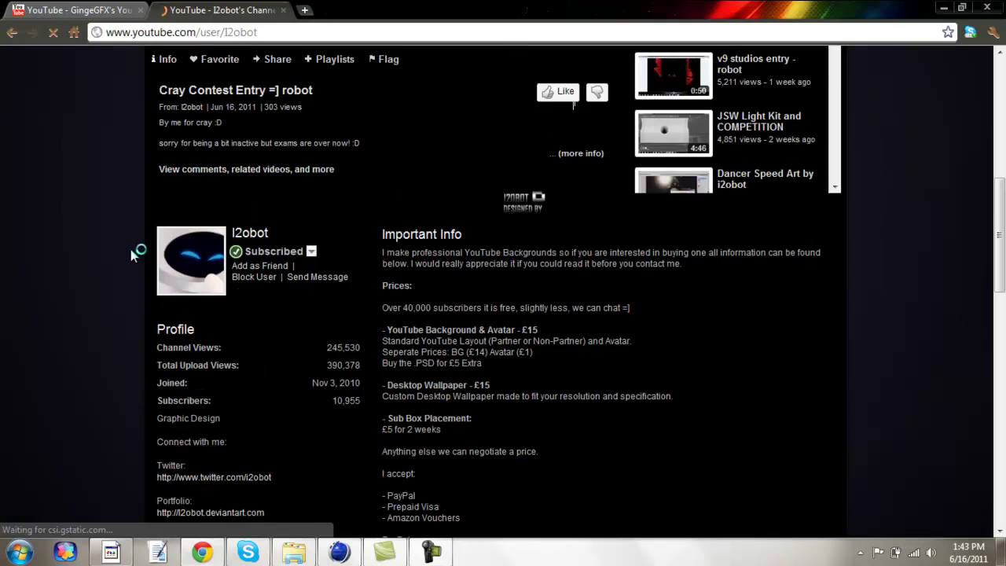
scroll(130, 249, "up", 4)
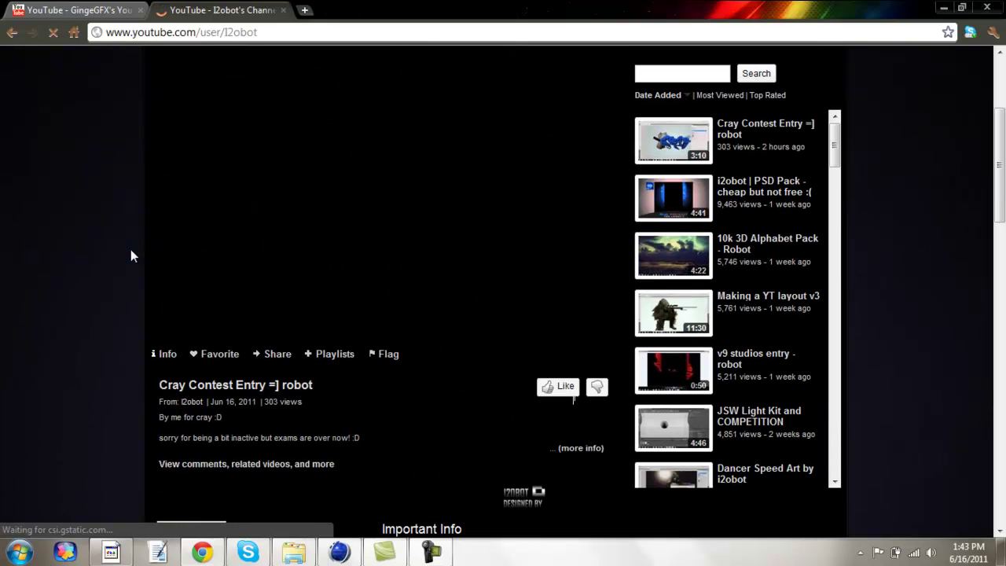
scroll(130, 249, "down", 2)
scroll(130, 249, "down", 1)
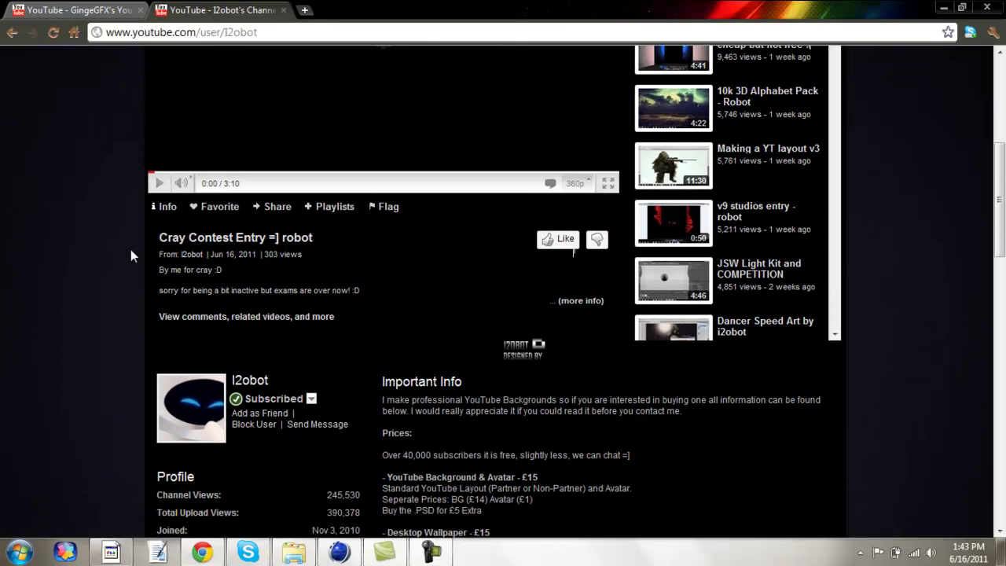
scroll(130, 249, "up", 5)
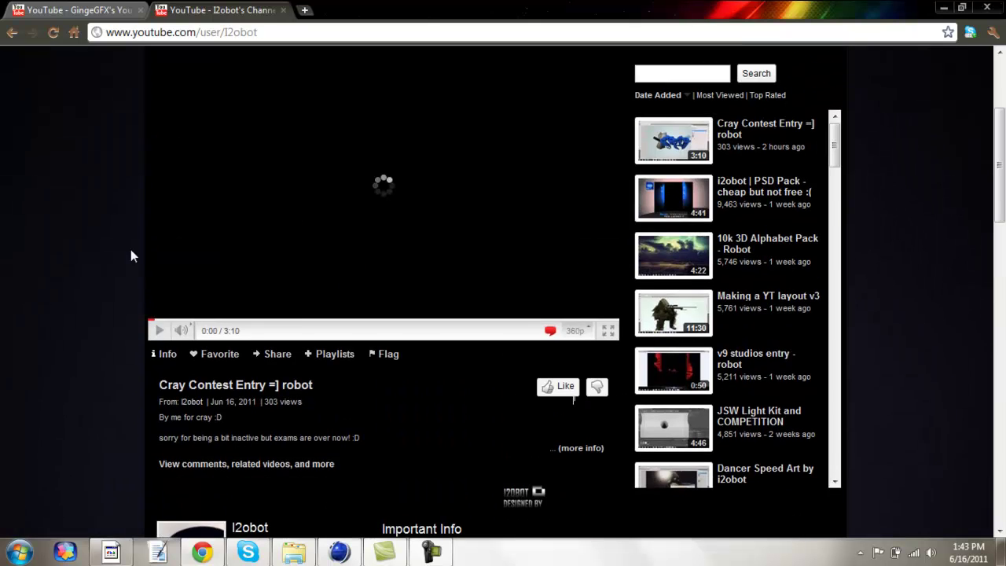
left_click(192, 68)
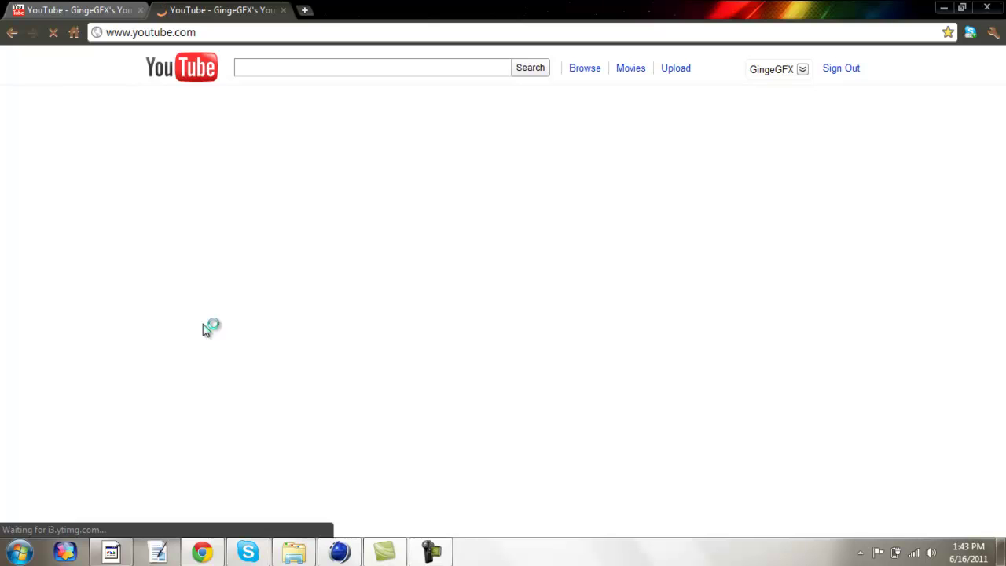
left_click(342, 550)
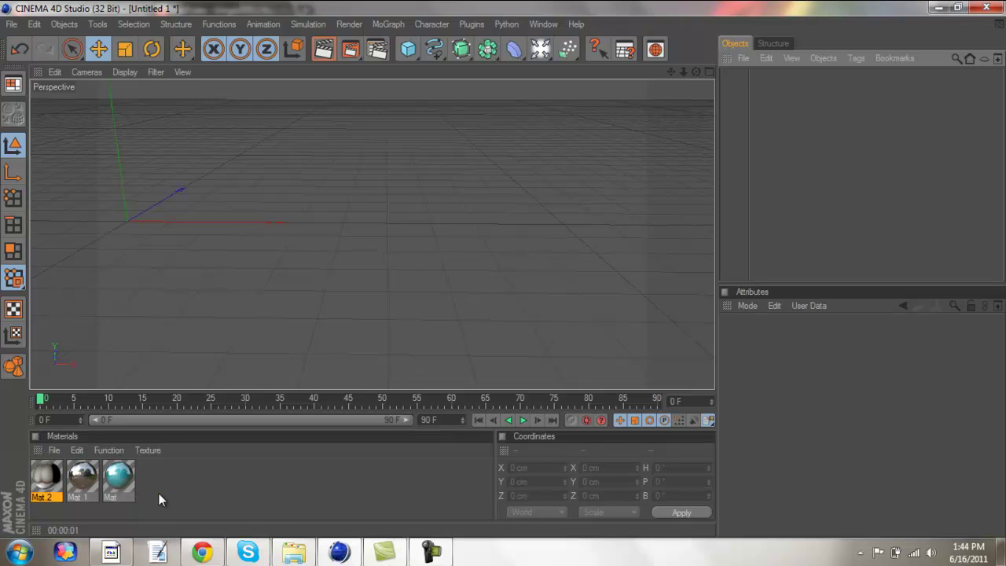
Delete the Mat, Mat.1 and Mat.2 materials from the Materials manager
left_click_drag(158, 492, 2, 448)
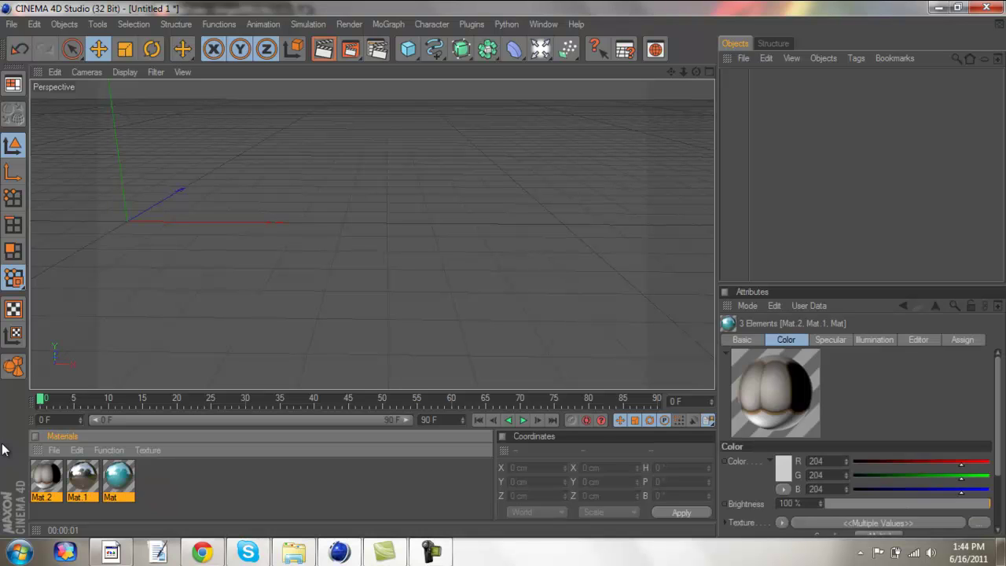
key("Delete")
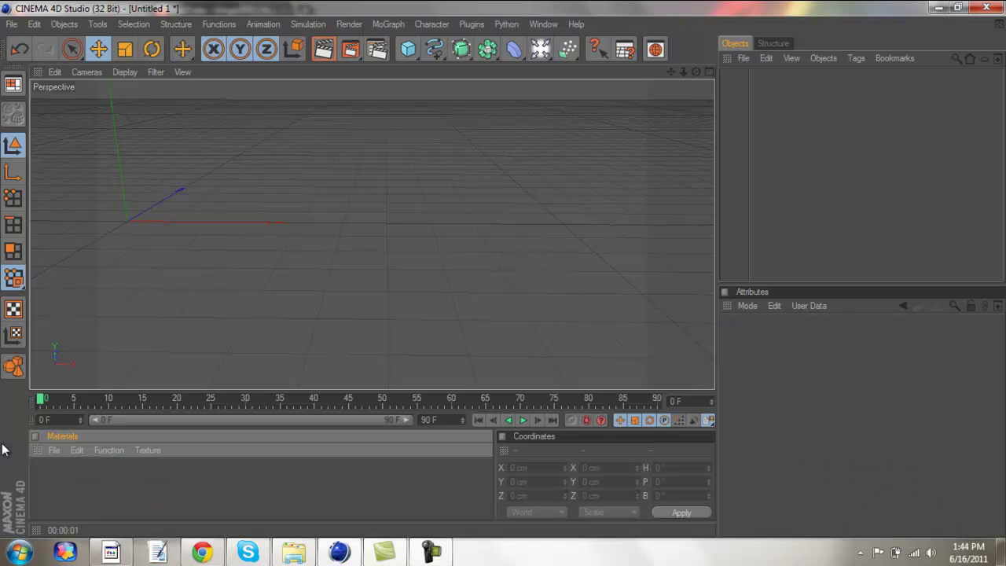
Add a MoGraph MoText object and switch its font to Graffiti
left_click(388, 24)
left_click(403, 189)
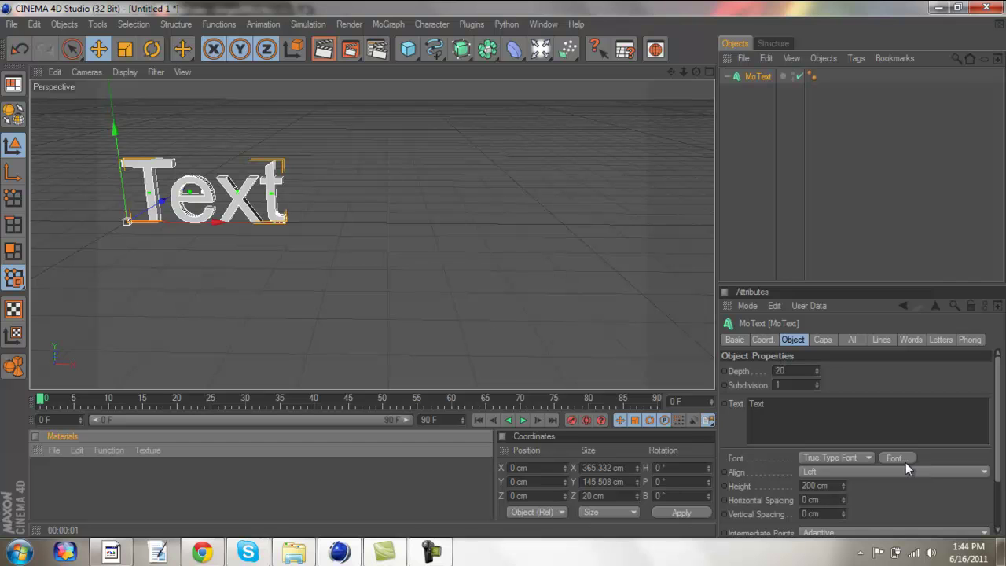
left_click(901, 462)
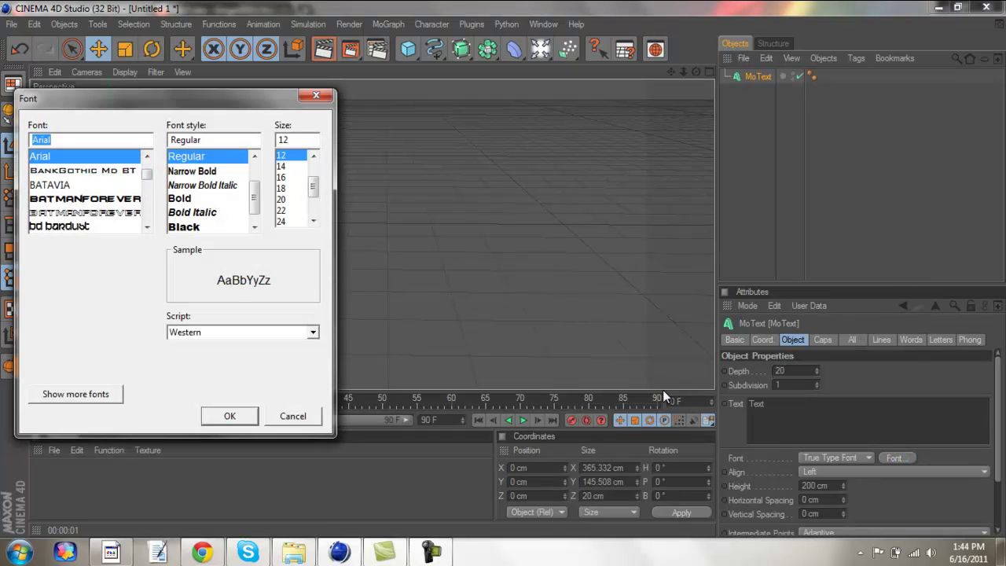
type("grafi")
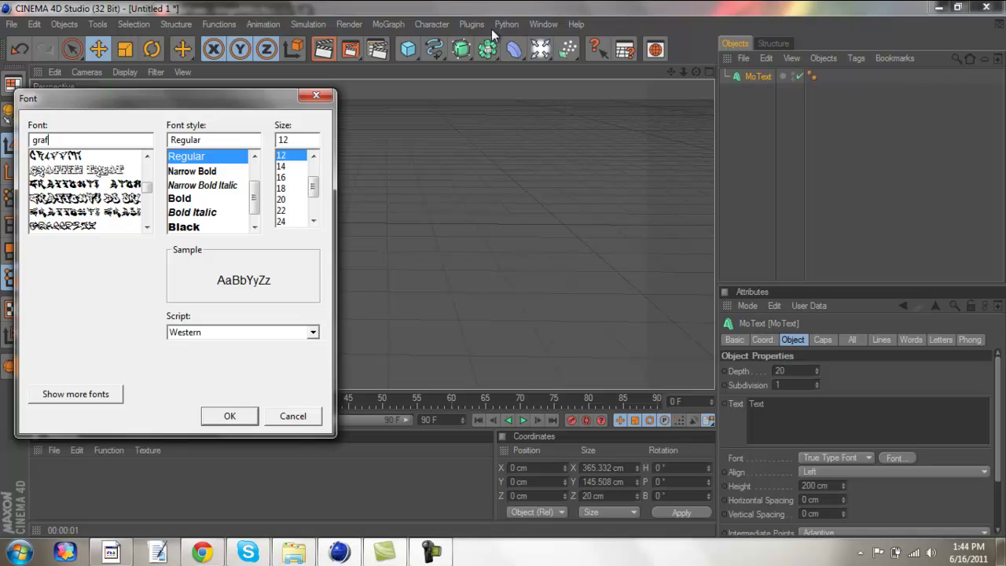
left_click(85, 156)
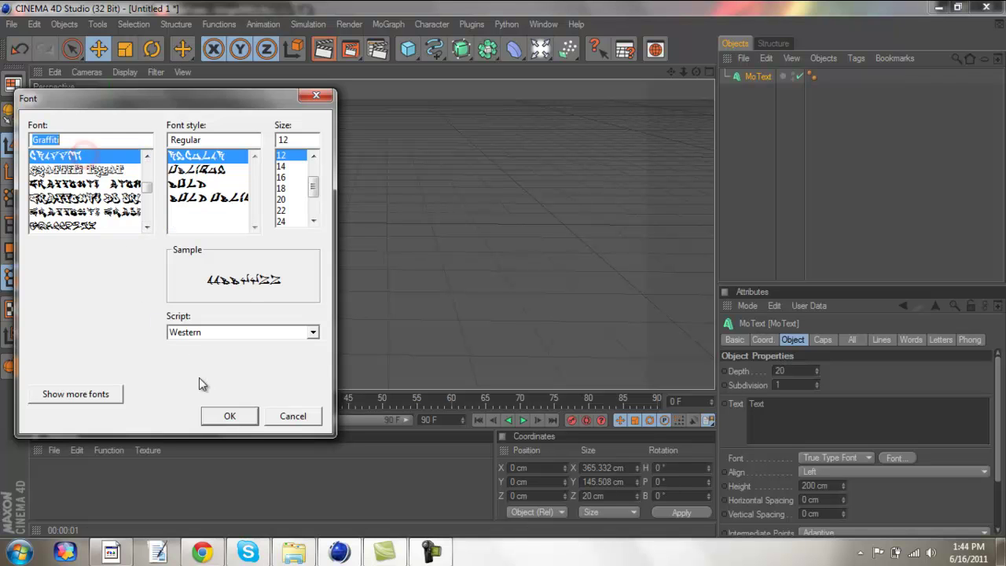
left_click(229, 415)
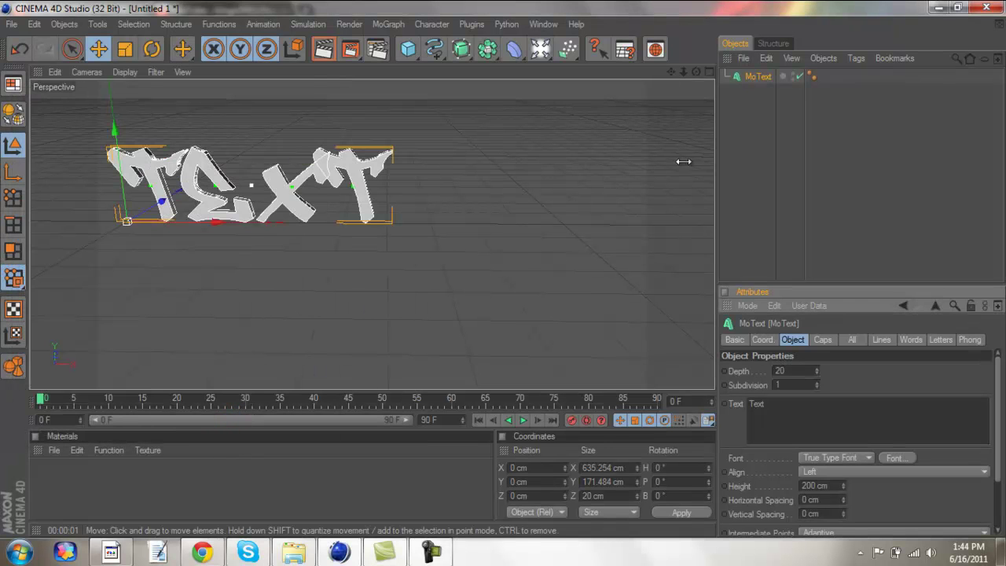
Change the MoText wording from 'Text' to 'tutorial'
double_click(795, 411)
type("tutorial")
key("Return")
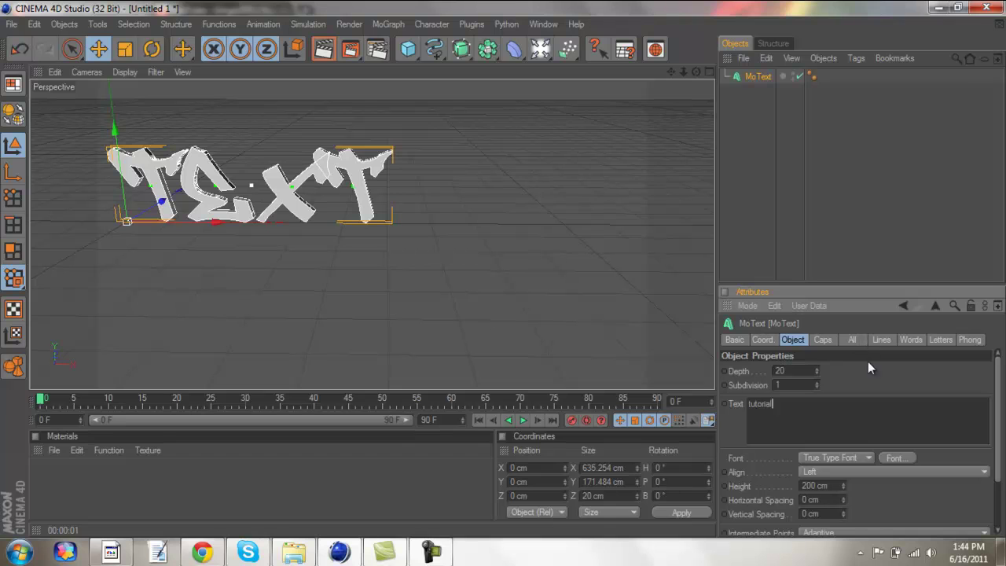
left_click(868, 382)
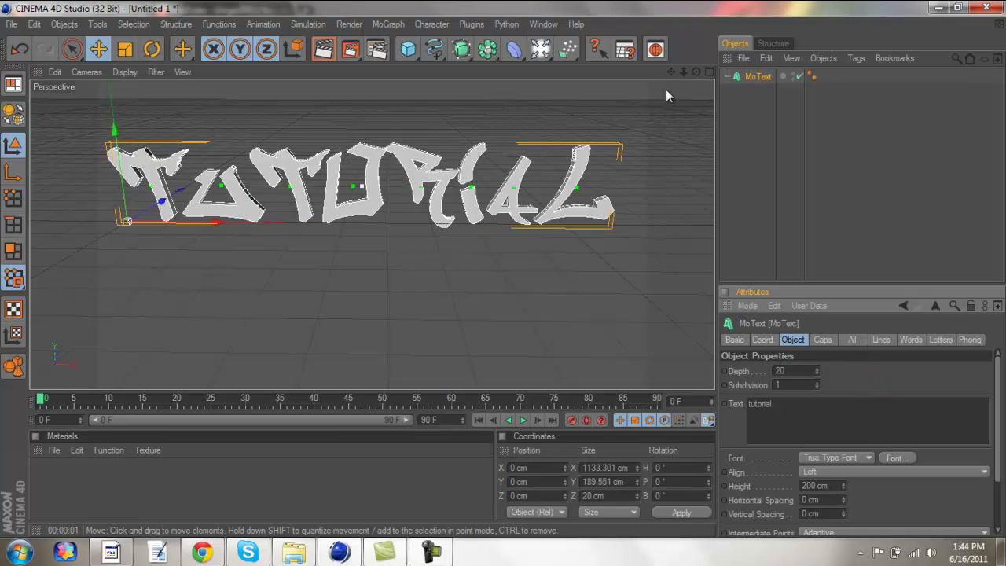
Raise the text's extrusion depth from 20 to 100
left_click_drag(671, 72, 503, 269)
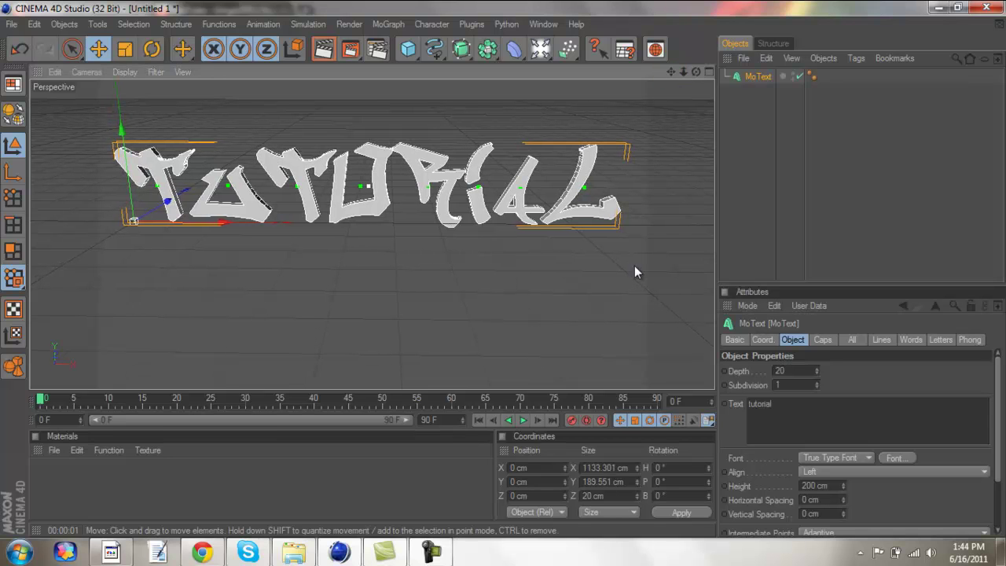
double_click(794, 371)
type("1")
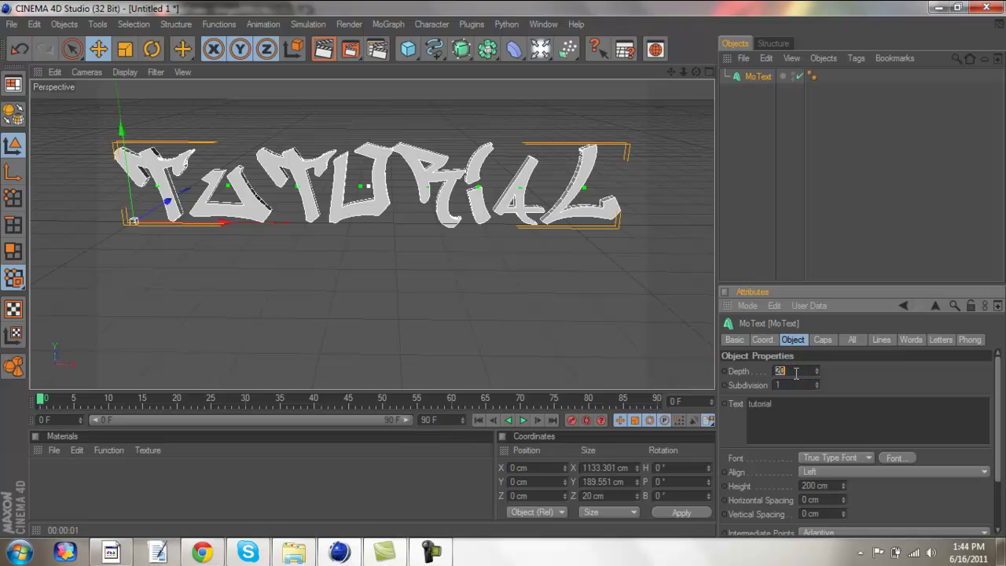
type("00")
key("Return")
left_click(856, 386)
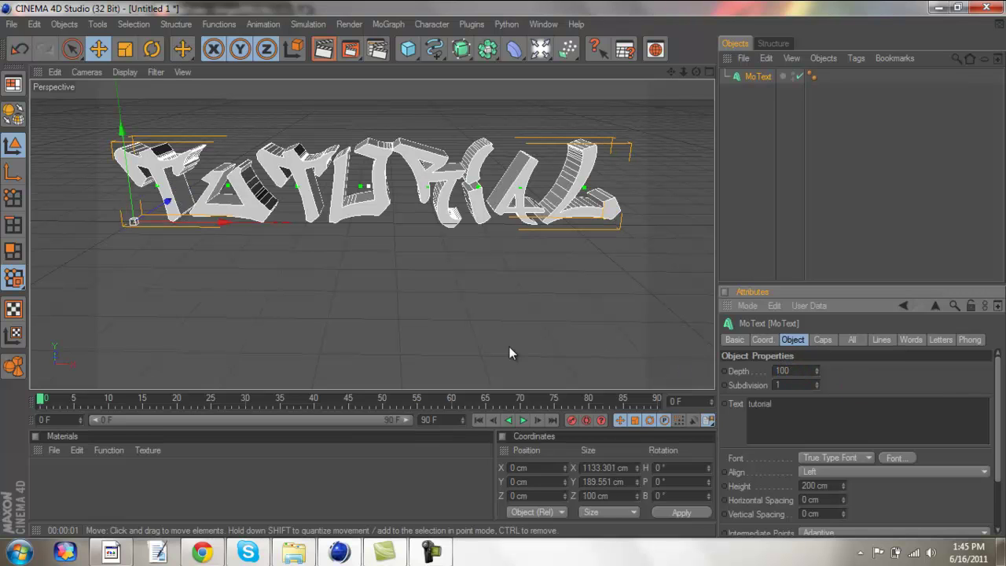
Duplicate MoText as MoText.1 with depth 50, shifted about 10.575 cm along Z
left_click(755, 77)
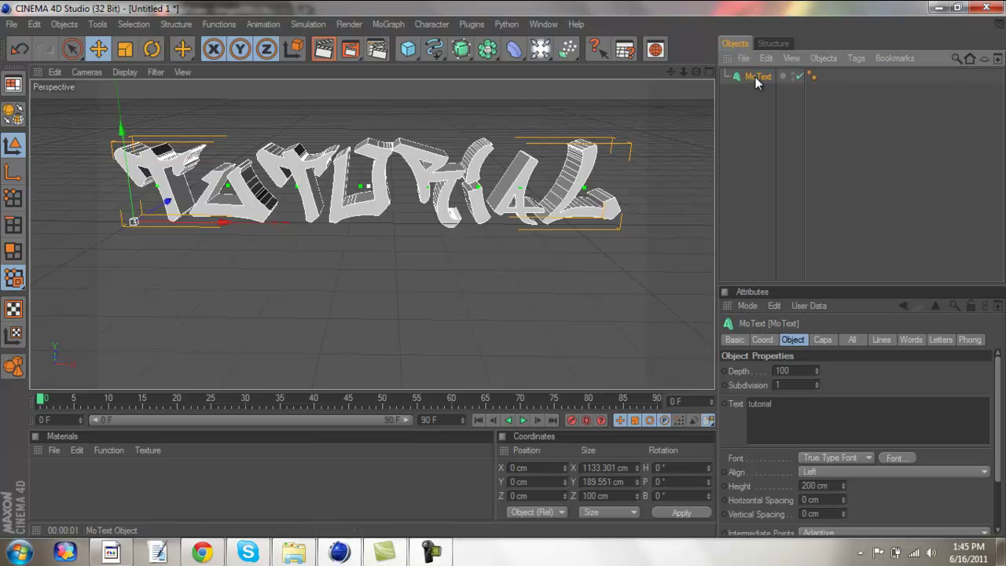
key("ctrl+v")
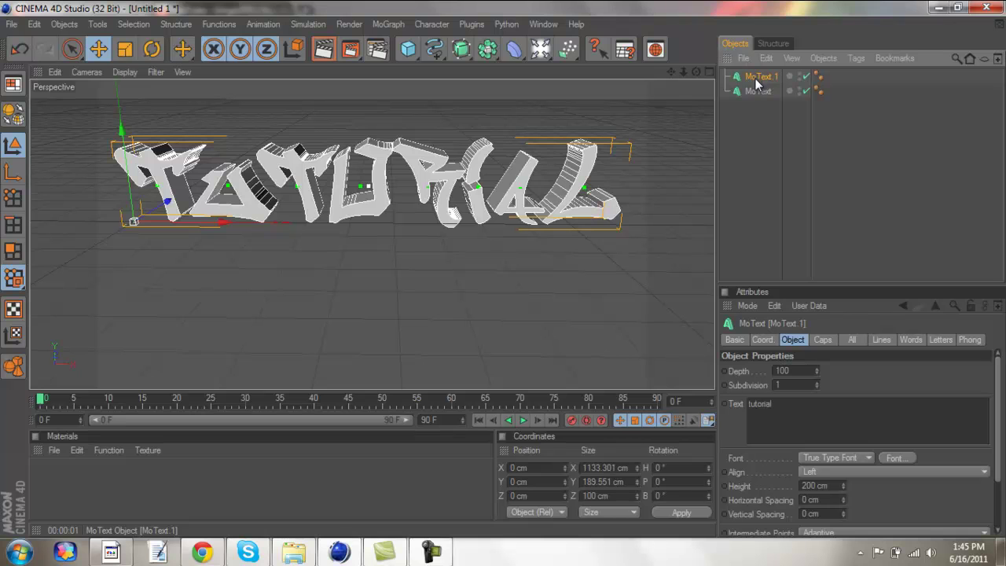
left_click(803, 369)
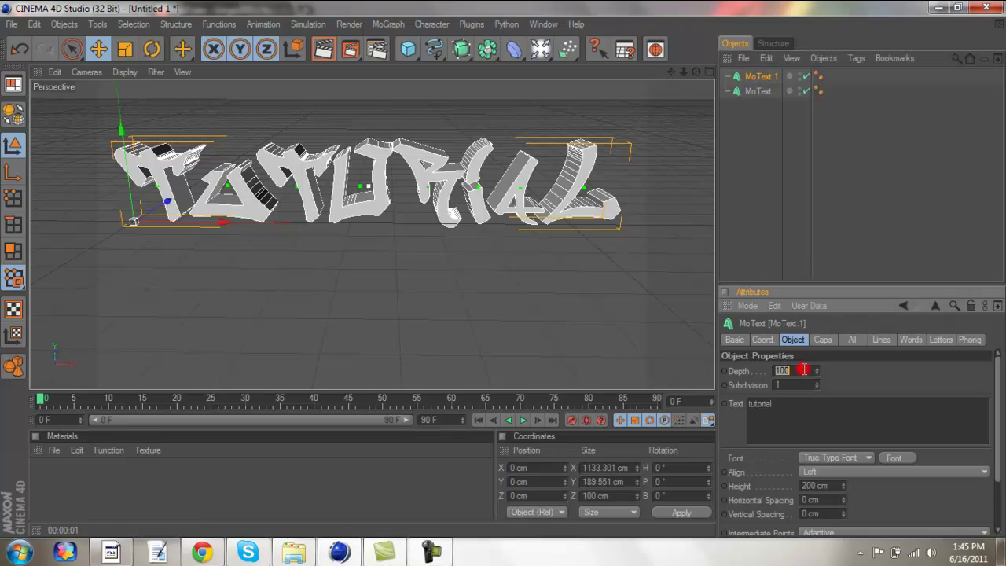
type("50")
key("Return")
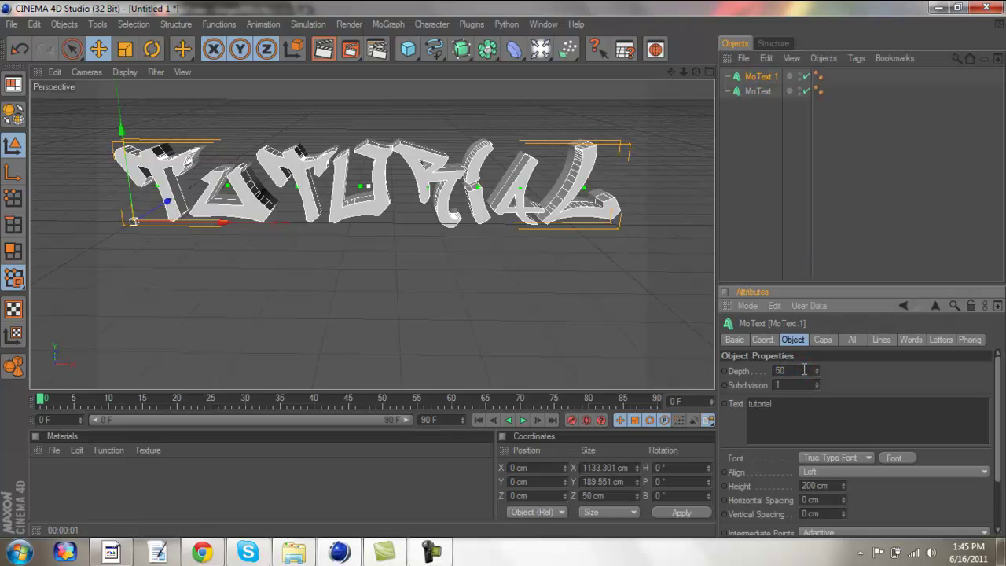
left_click_drag(167, 202, 503, 268)
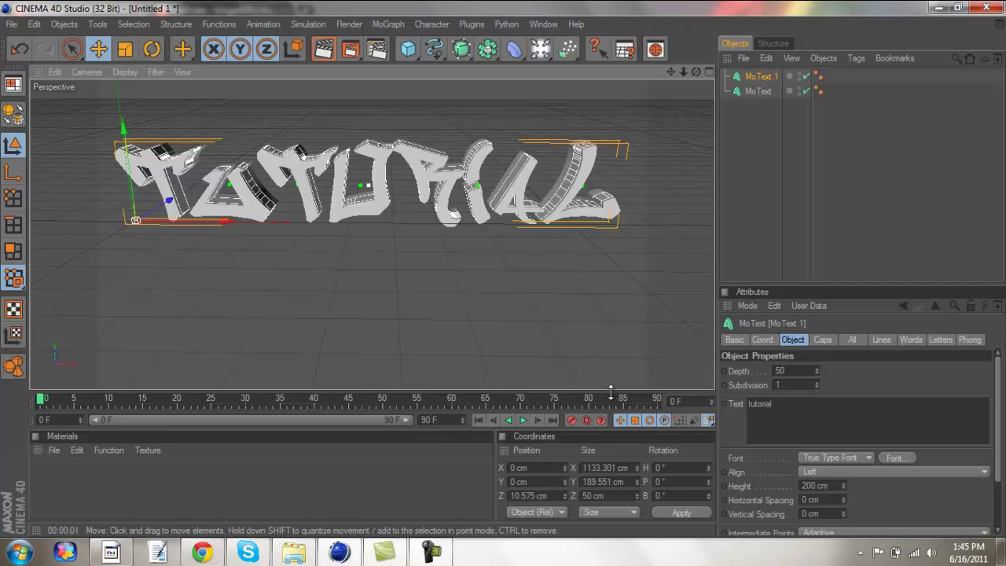
Set both the Start and End caps of MoText.1 to Fillet Cap
left_click(822, 339)
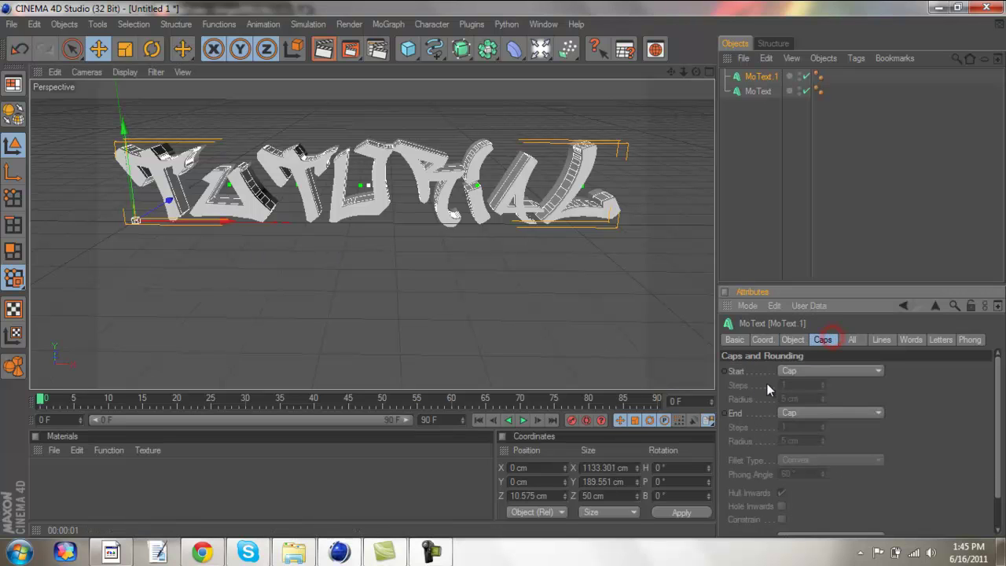
left_click(796, 375)
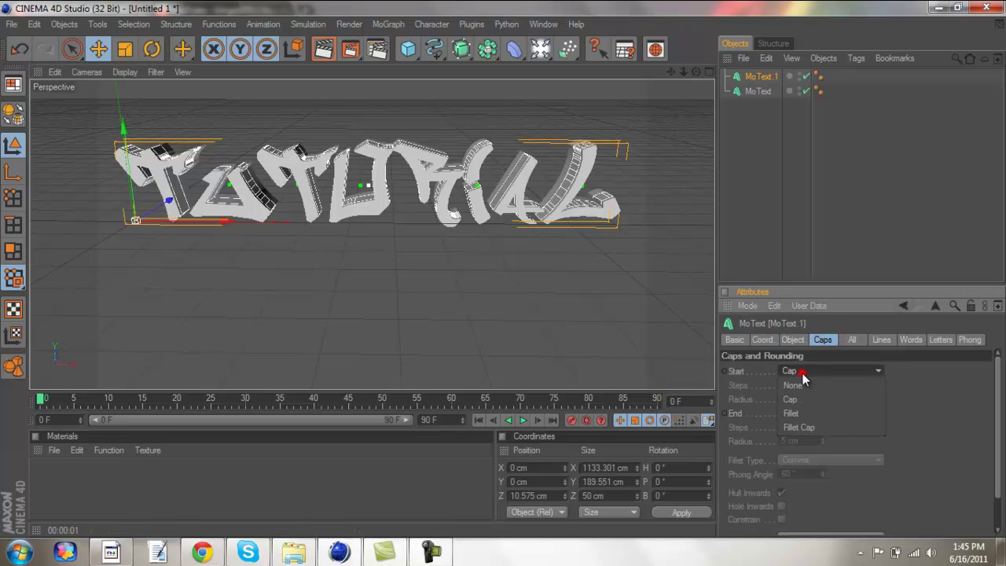
left_click(803, 425)
left_click(825, 413)
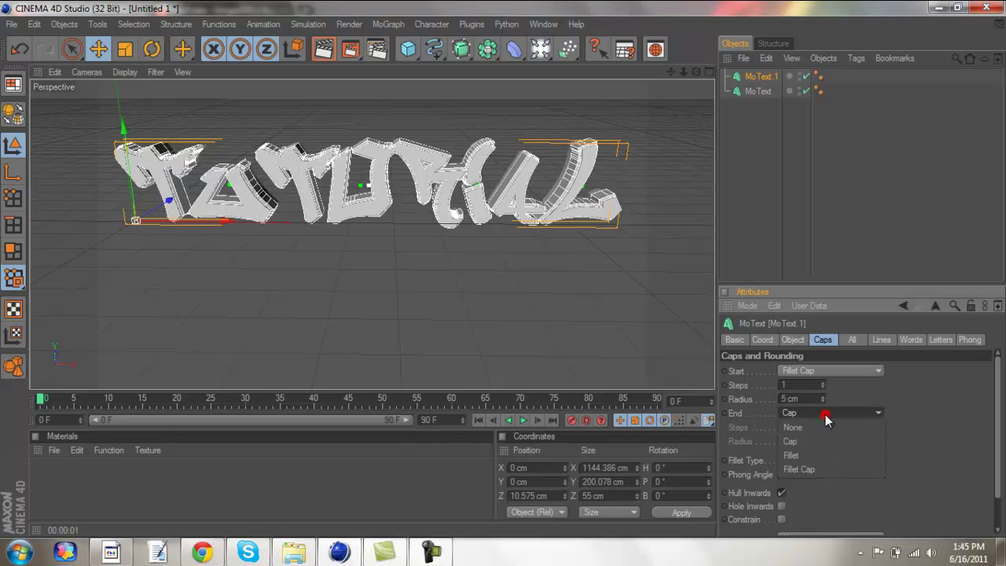
left_click(811, 467)
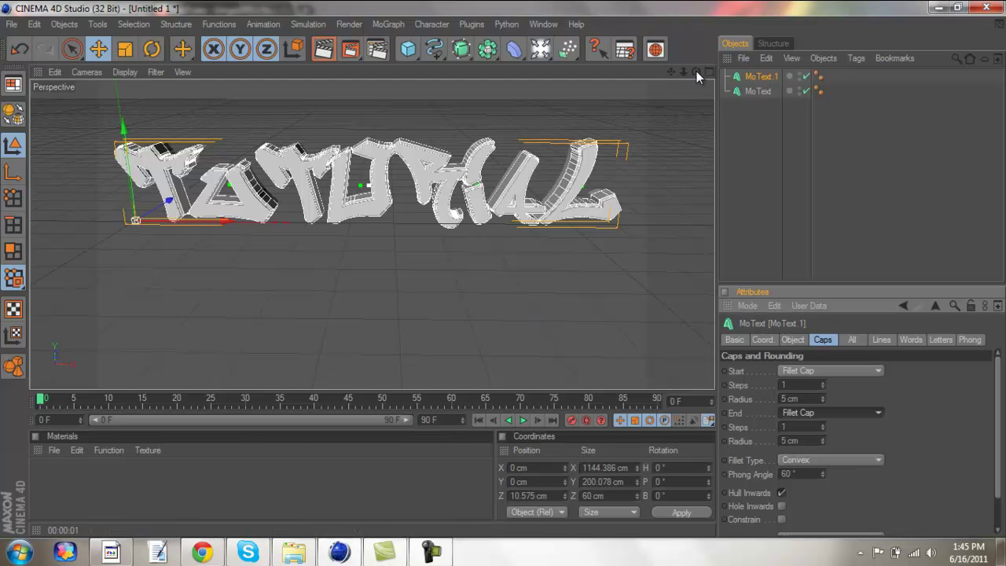
Raise MoText.1's depth to 85 with the spinner arrows
left_click_drag(696, 71, 518, 275)
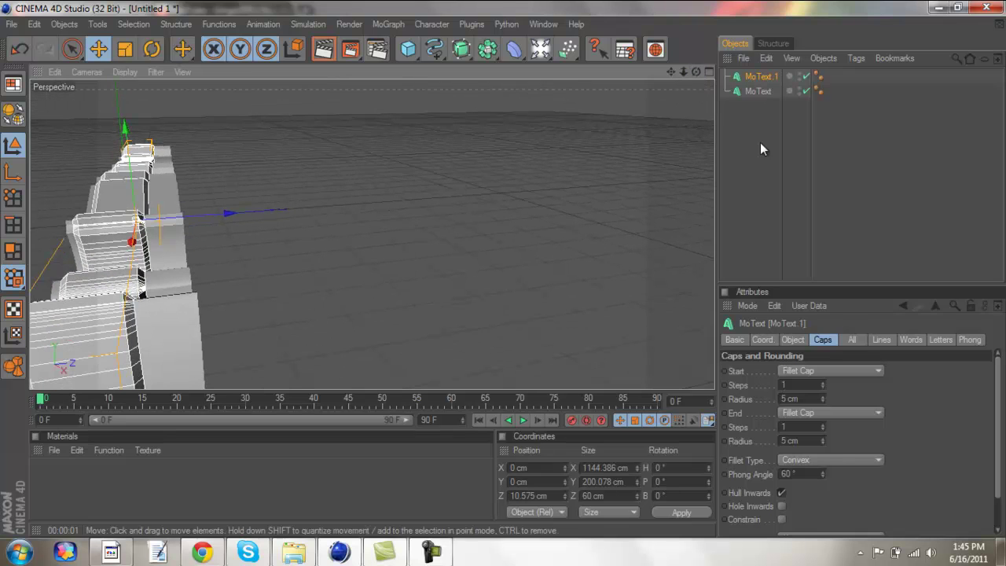
left_click(792, 339)
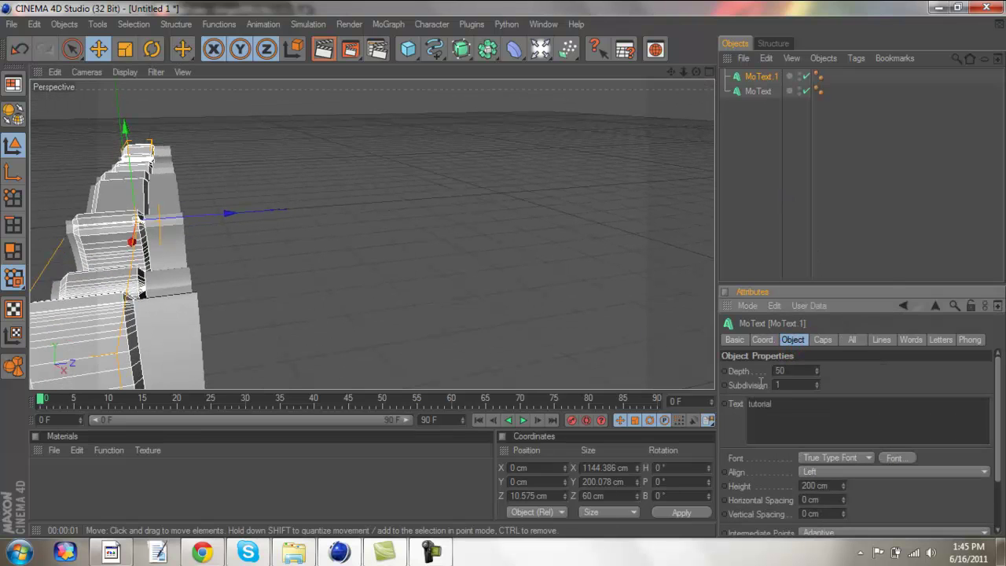
left_click(817, 368)
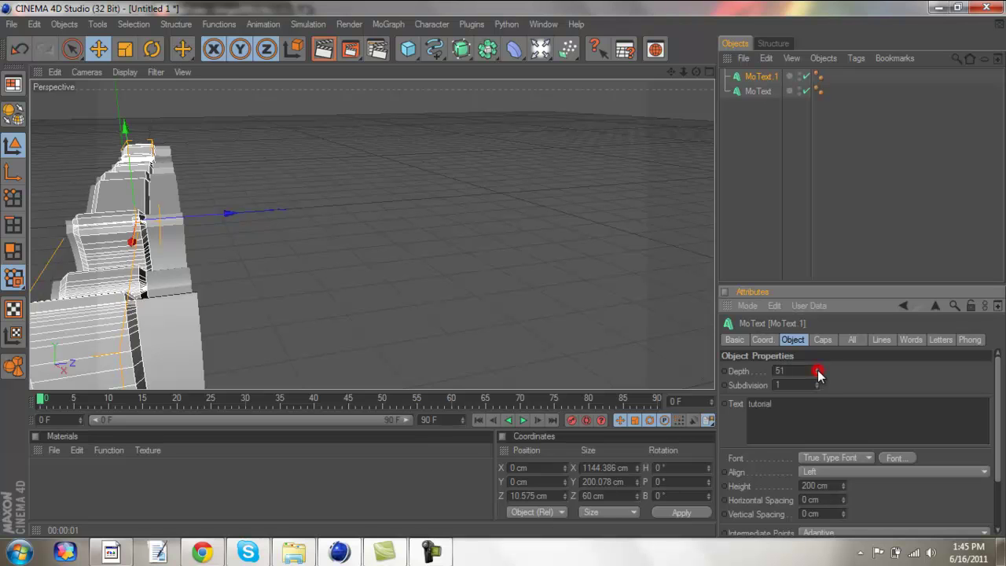
left_click(817, 368)
left_click(817, 367)
left_click(817, 368)
left_click(817, 368)
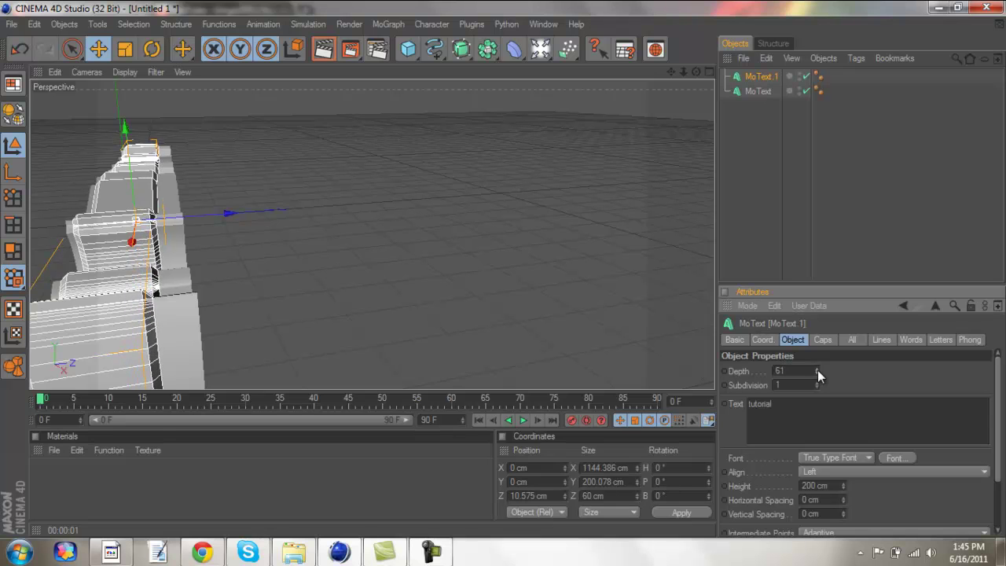
left_click(817, 368)
left_click(817, 367)
left_click(817, 368)
left_click(817, 367)
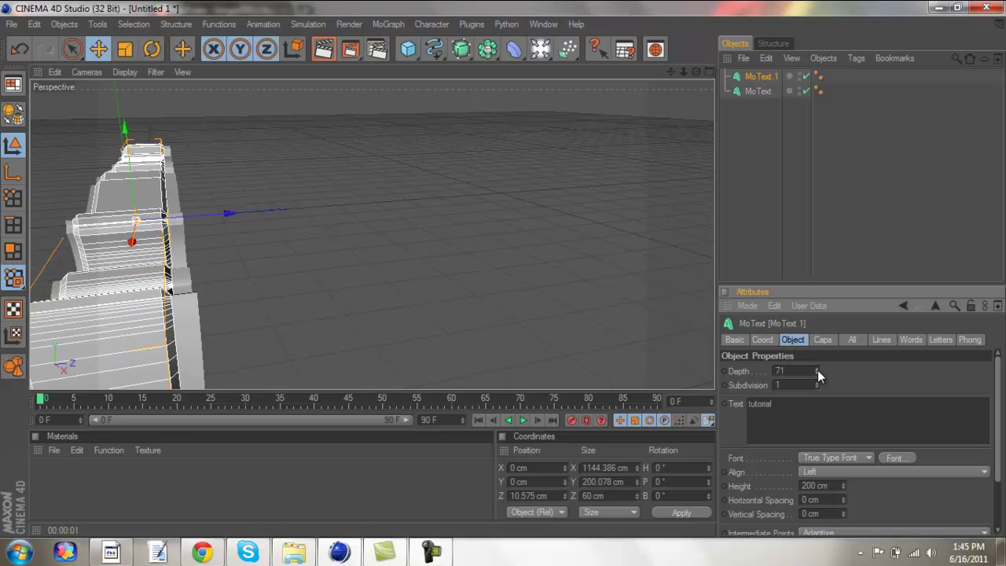
left_click(817, 368)
left_click(817, 368)
left_click(817, 368)
left_click(817, 368)
left_click(817, 367)
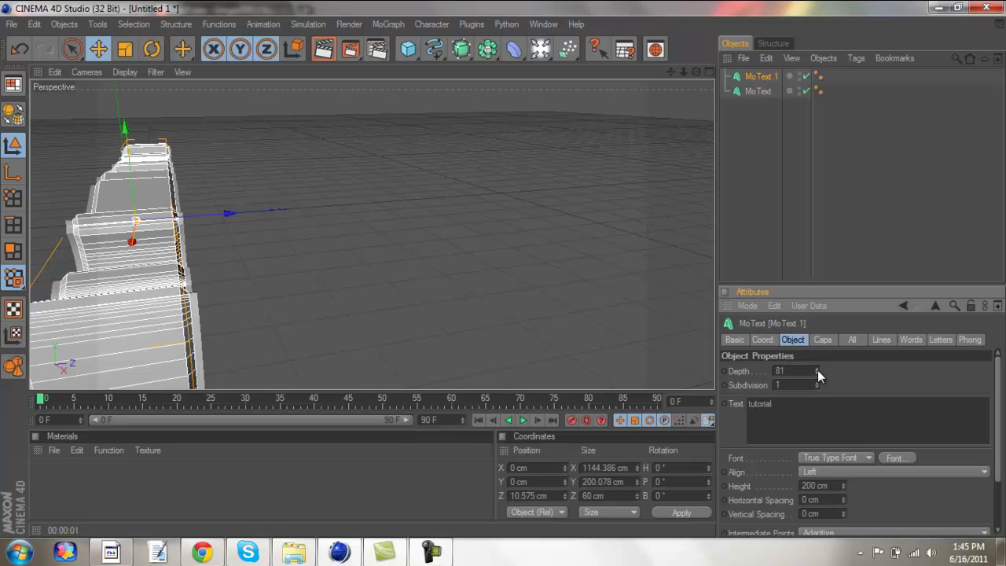
left_click(817, 368)
left_click(817, 367)
left_click(817, 367)
left_click(817, 368)
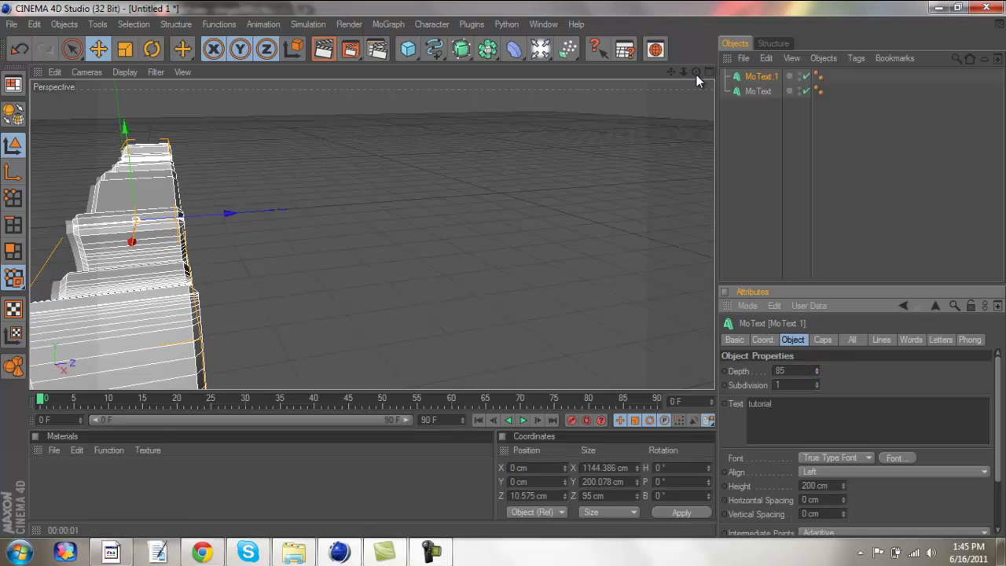
left_click_drag(696, 75, 495, 269)
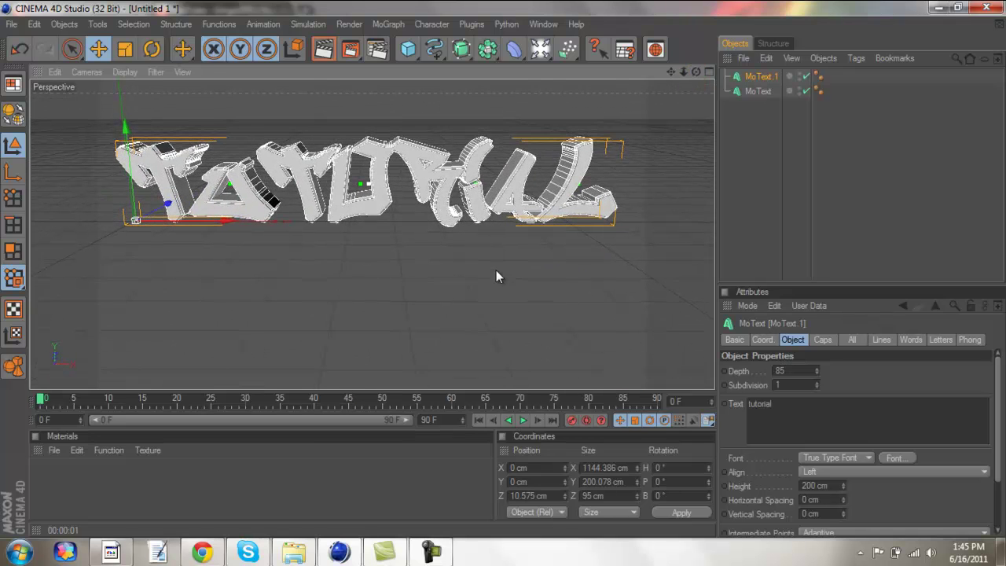
Create two new materials in the Materials manager
double_click(79, 490)
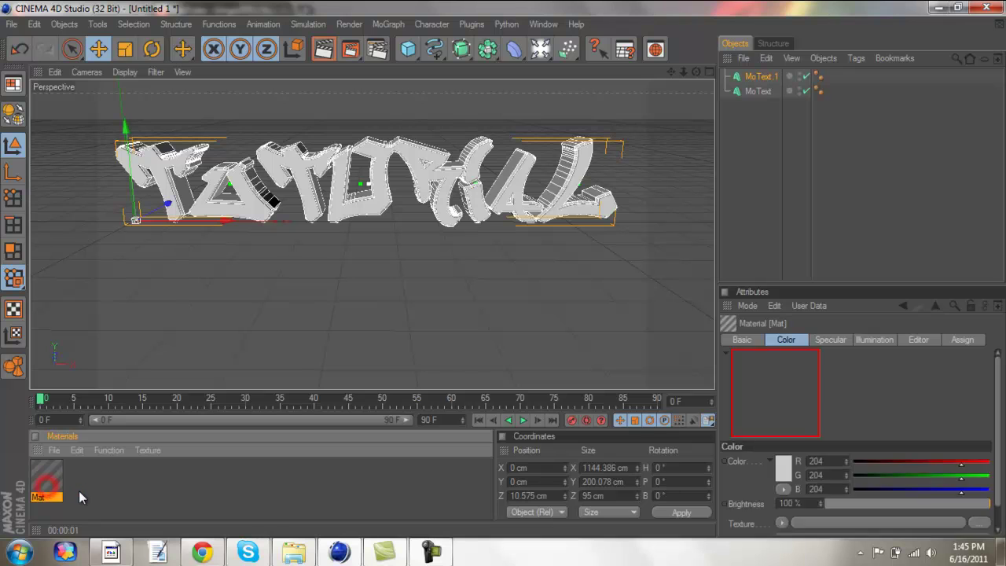
left_click(79, 494)
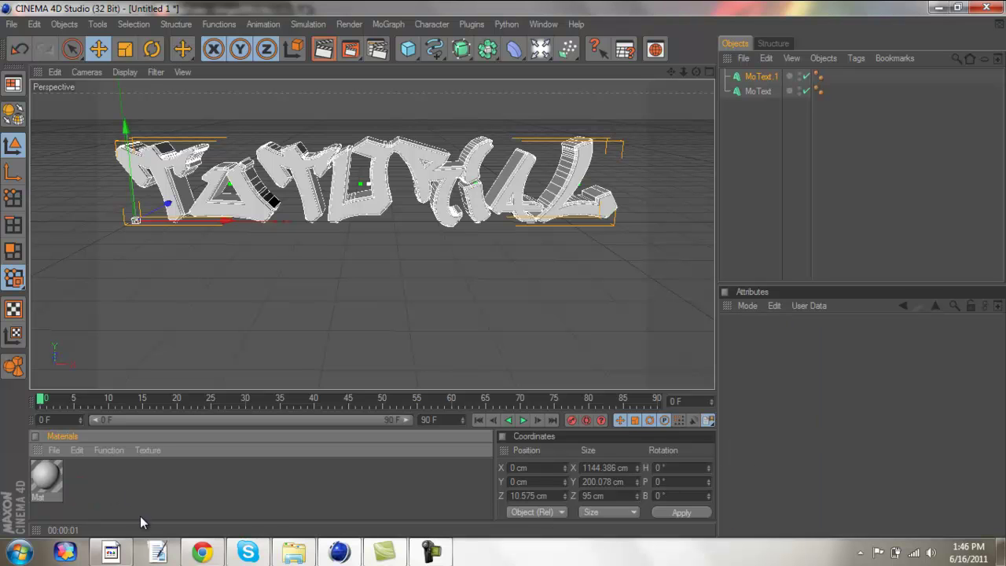
double_click(93, 479)
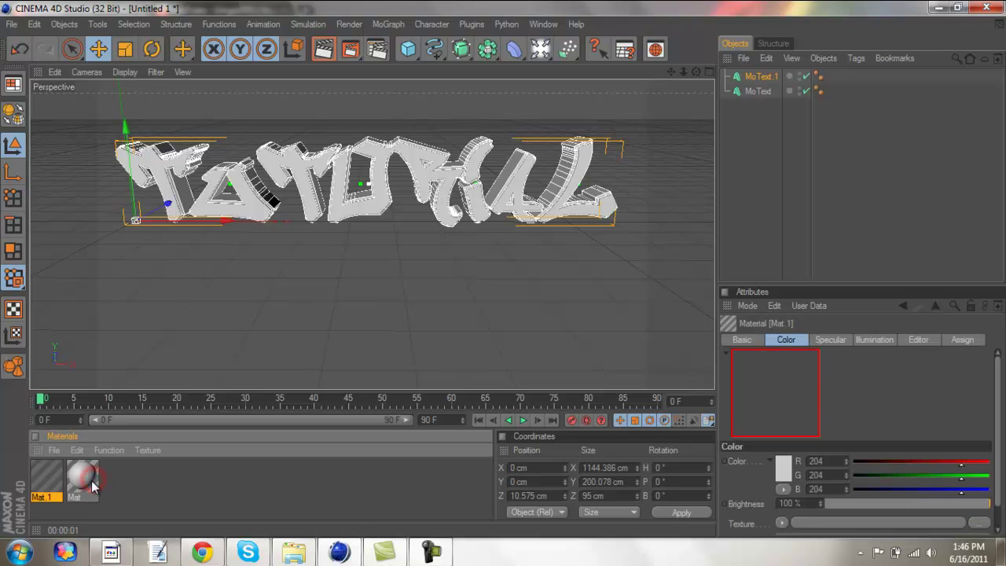
Set the Mat material's colour to a fully saturated, bright cyan
double_click(78, 481)
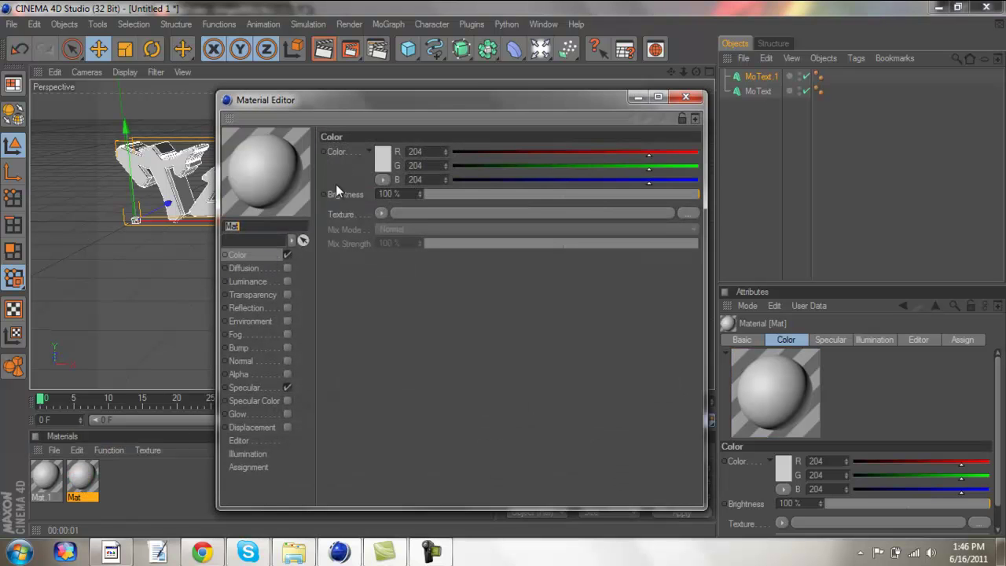
left_click(384, 161)
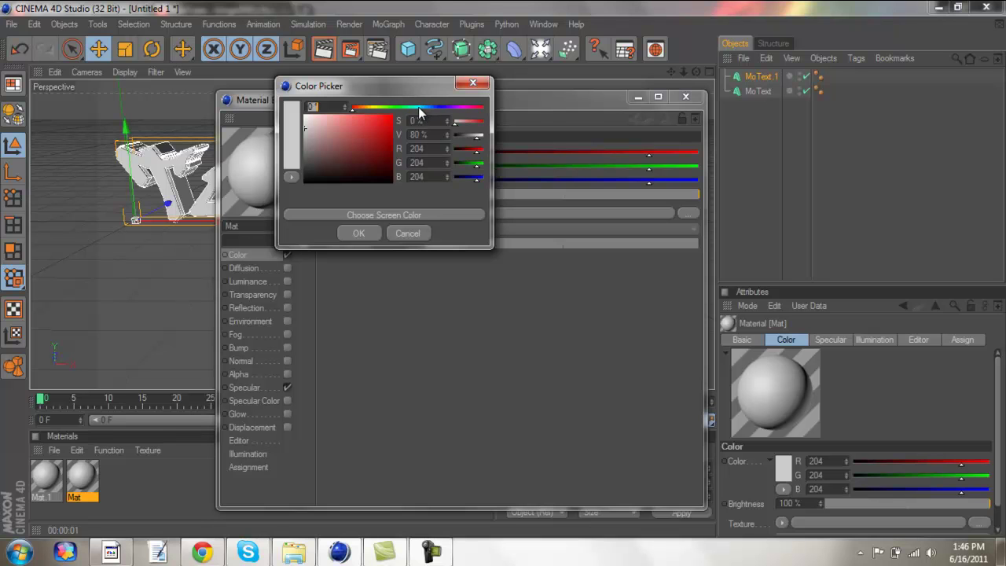
left_click(418, 108)
left_click_drag(386, 149, 404, 116)
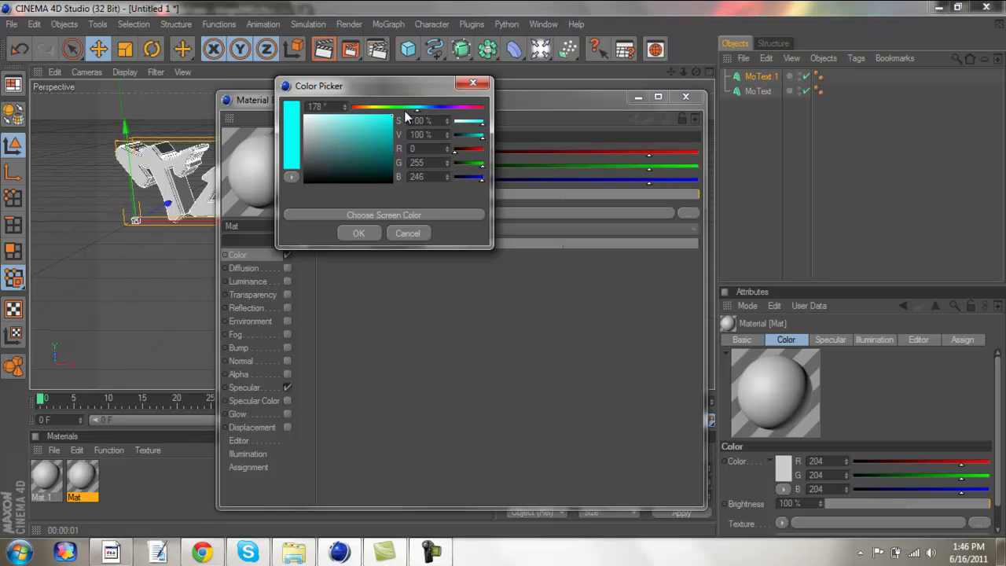
left_click(359, 234)
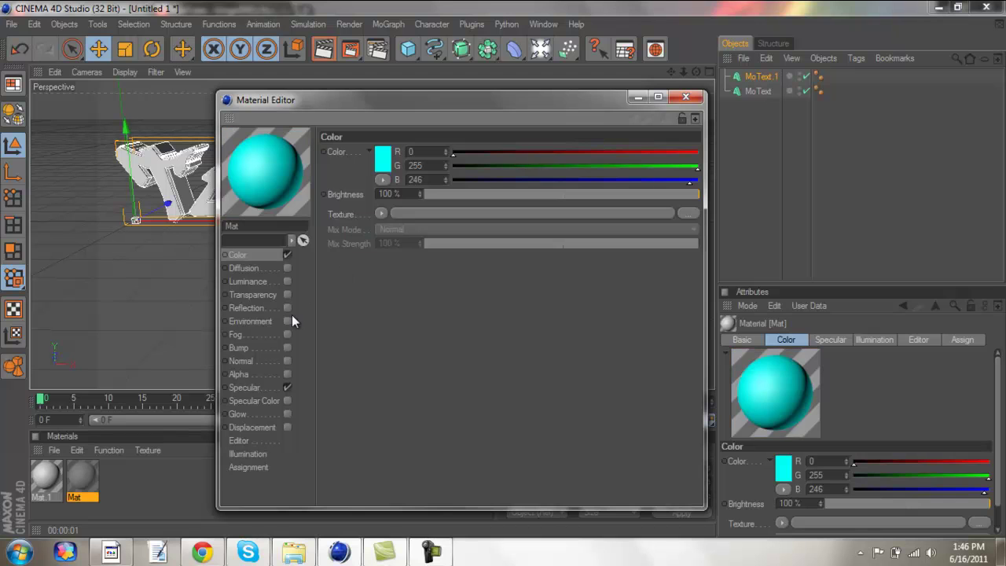
Give Mat Fresnel reflection at 50% mix strength and apply it to MoText
left_click(287, 308)
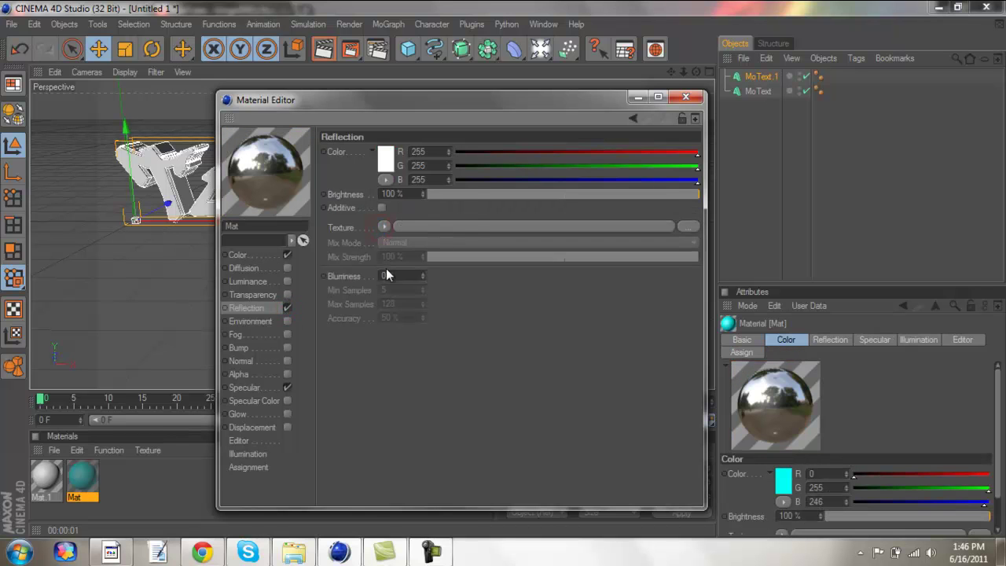
left_click(385, 227)
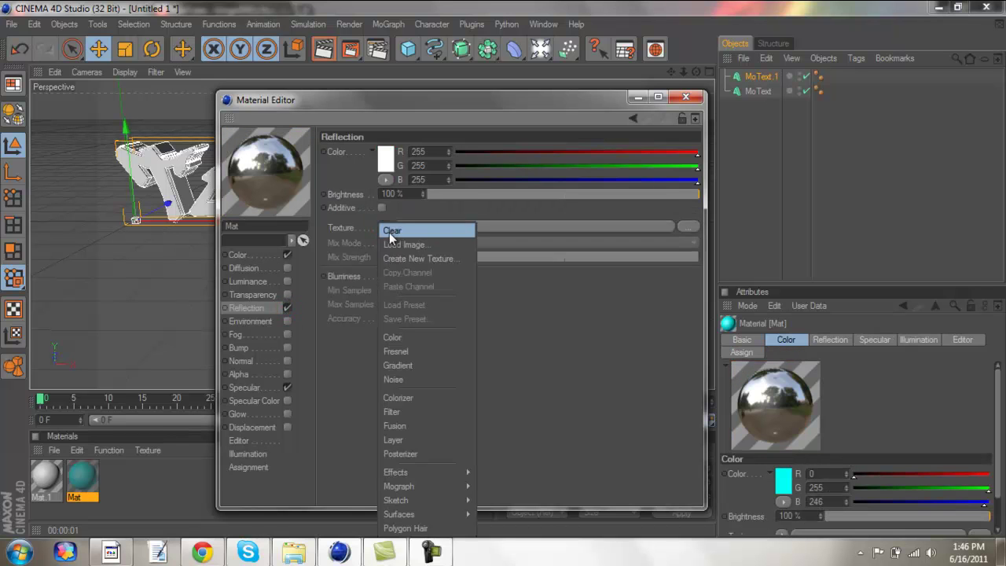
left_click(392, 350)
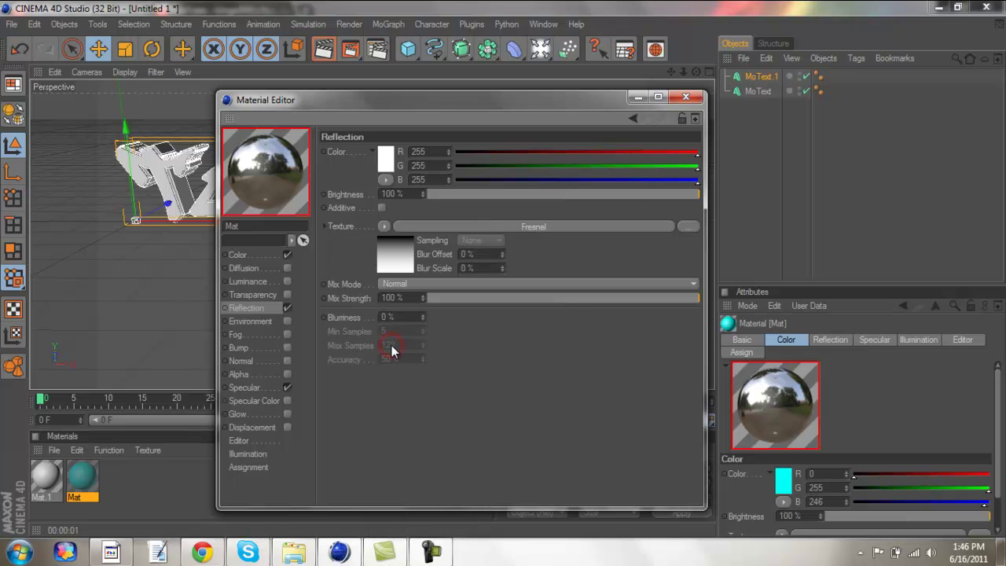
left_click(565, 297)
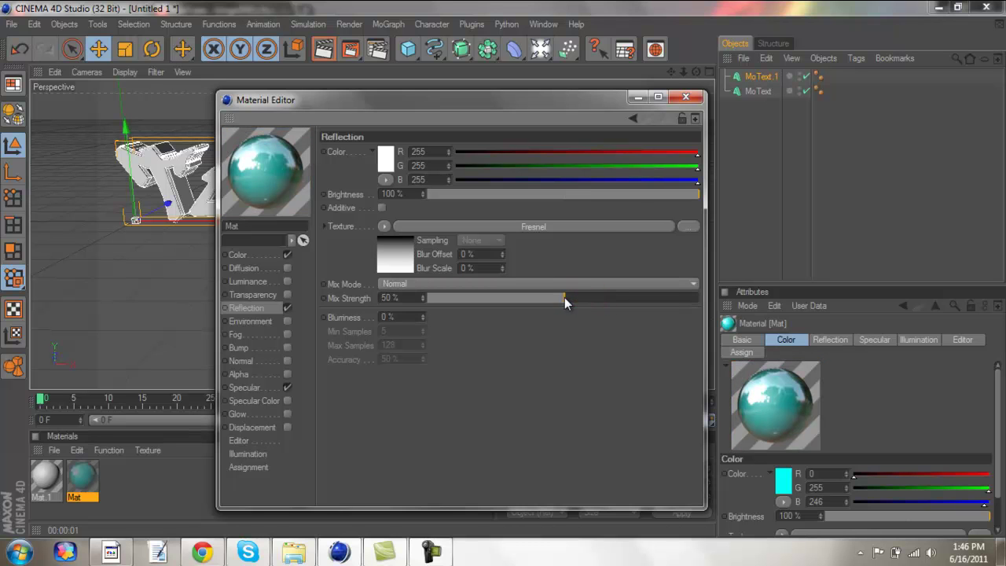
left_click(696, 95)
left_click_drag(70, 489, 765, 87)
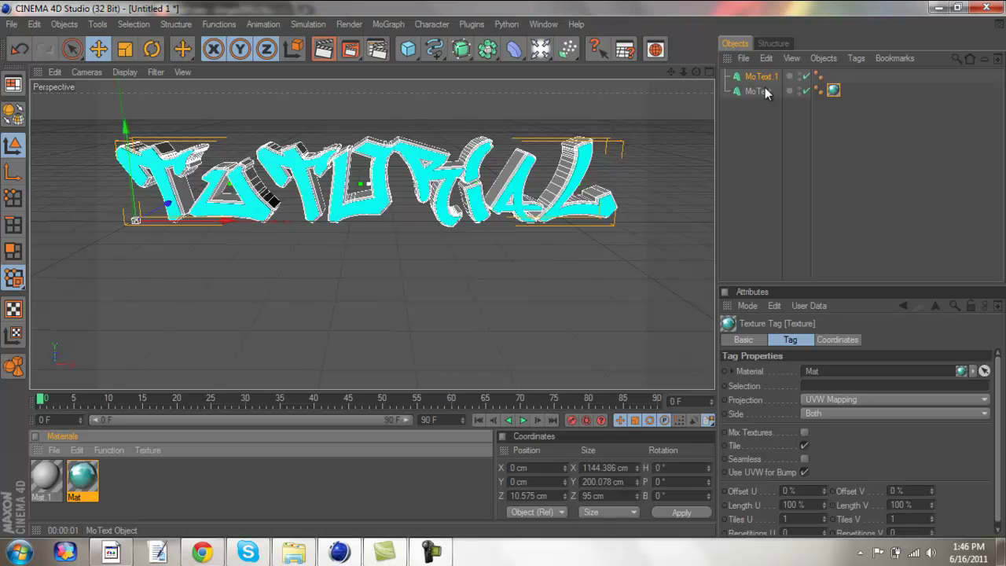
Enable Reflection on Mat.1 for a chrome look and apply it to MoText.1
double_click(41, 478)
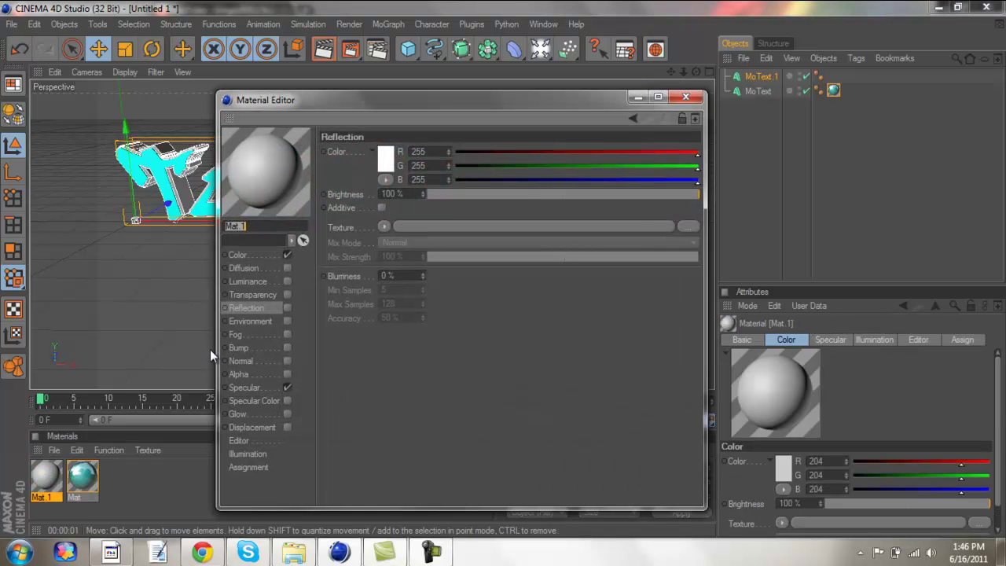
left_click(289, 306)
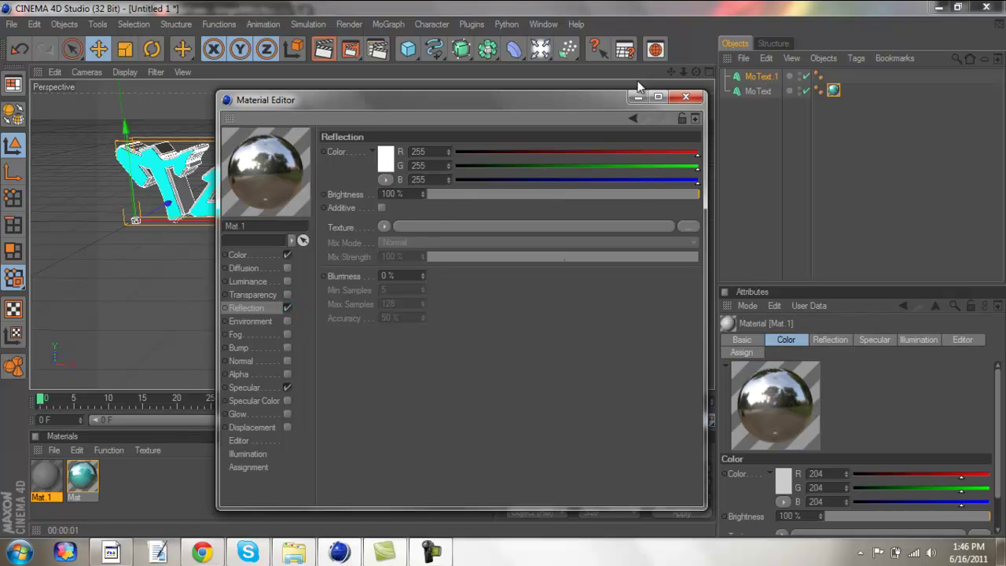
left_click(686, 96)
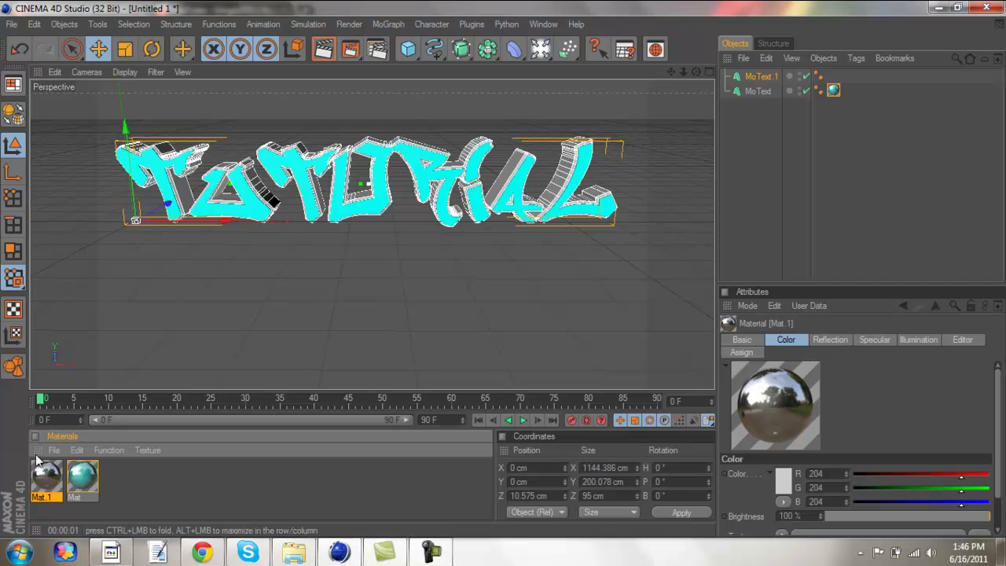
left_click_drag(46, 475, 766, 78)
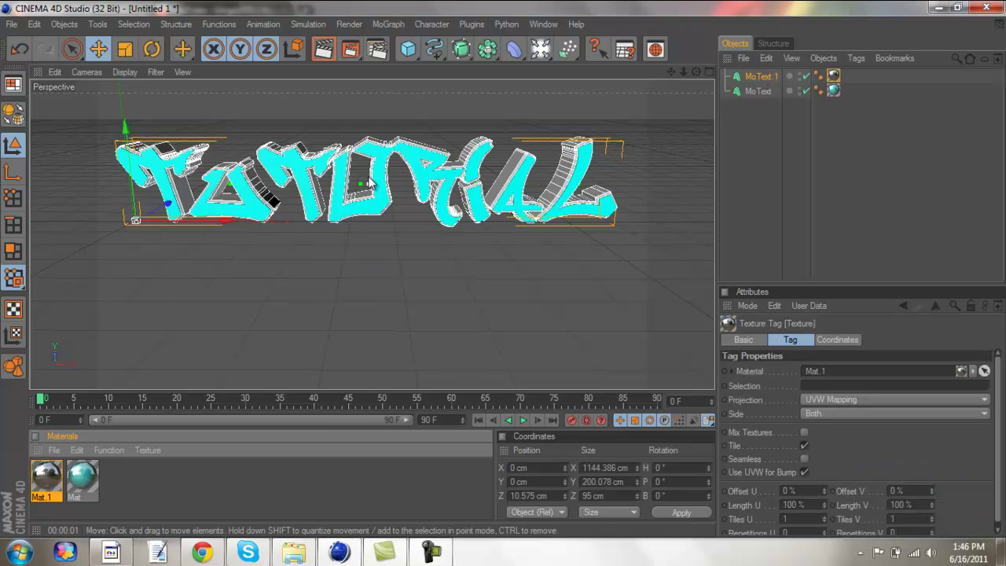
Render a preview of the TUTORIAL text, clear it, then add a Sky object
left_click(324, 52)
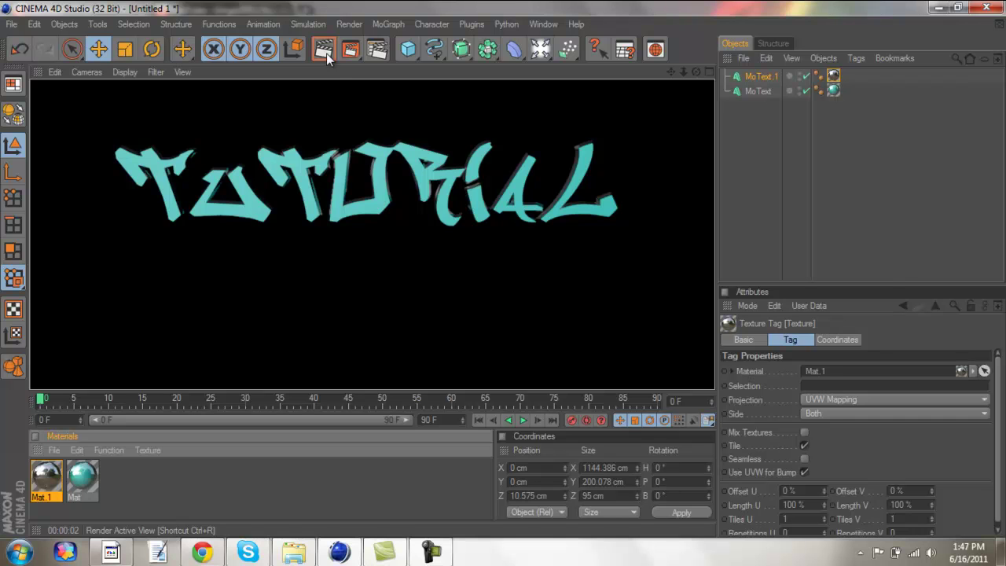
left_click(464, 328)
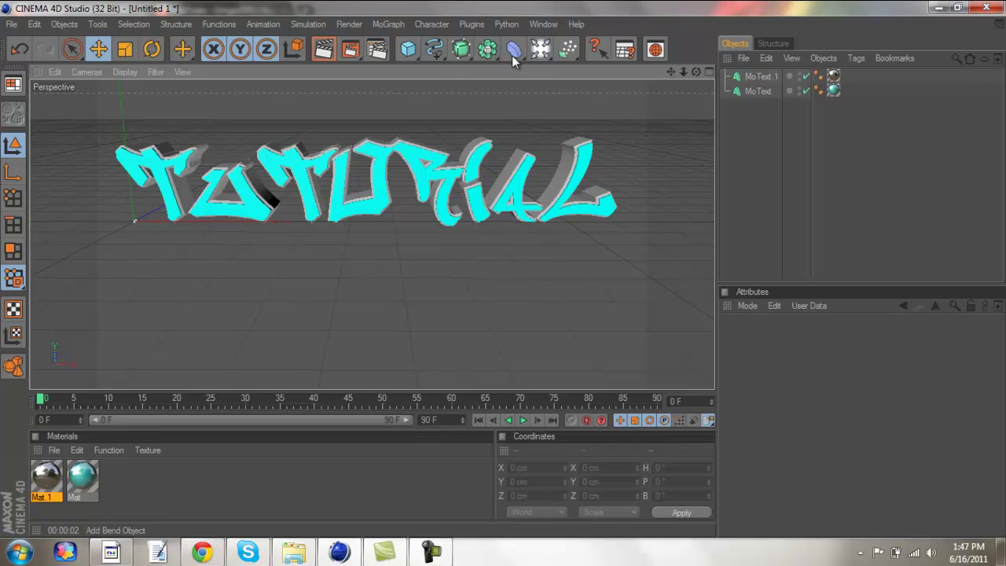
left_click(537, 57)
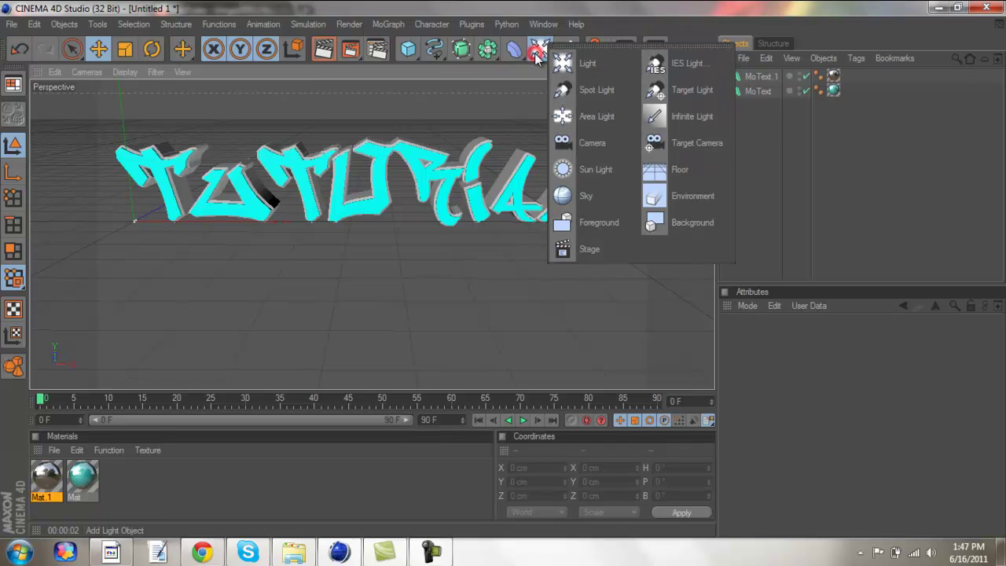
left_click(583, 194)
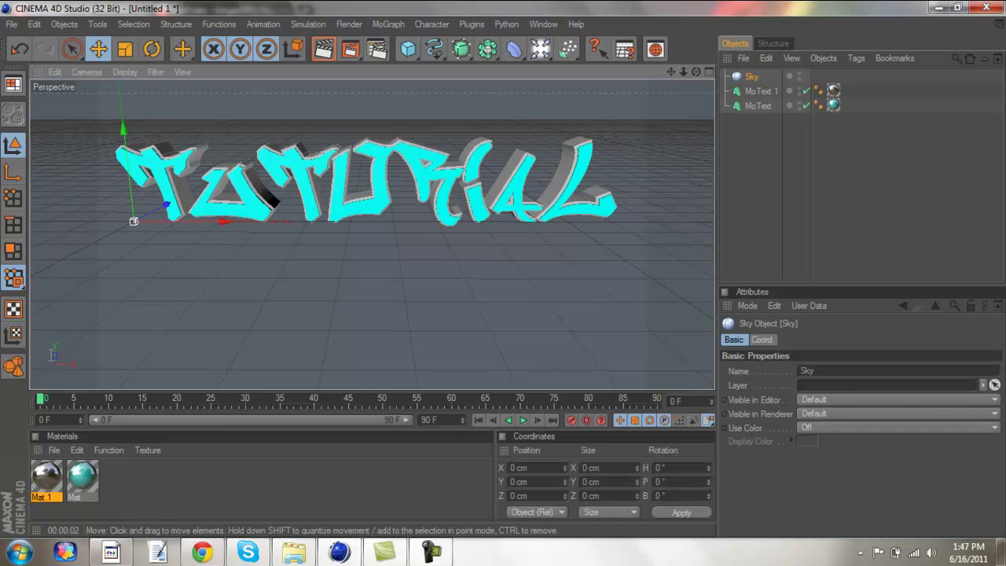
Create a new material Mat.2 and begin choosing an image for its colour texture
double_click(124, 469)
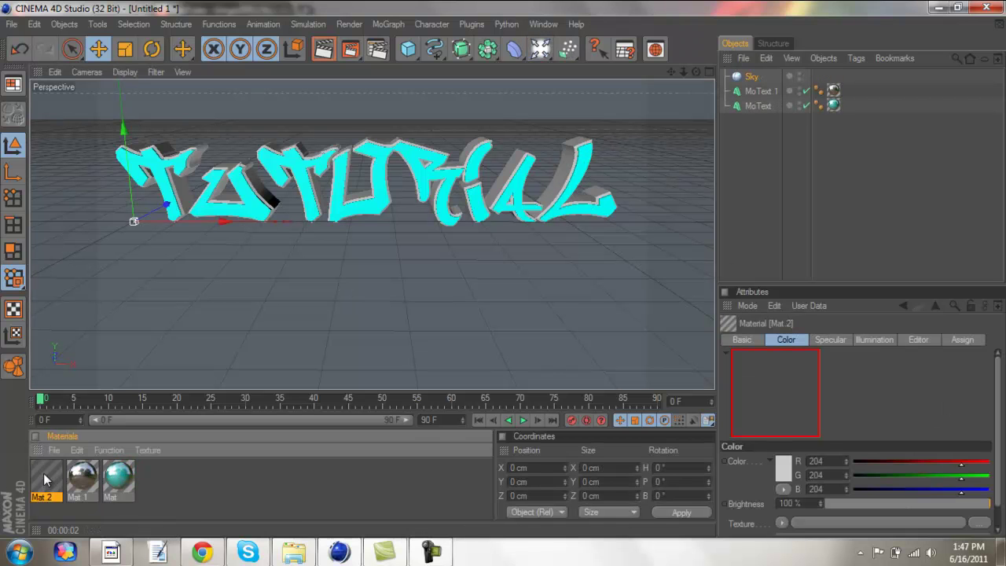
double_click(43, 473)
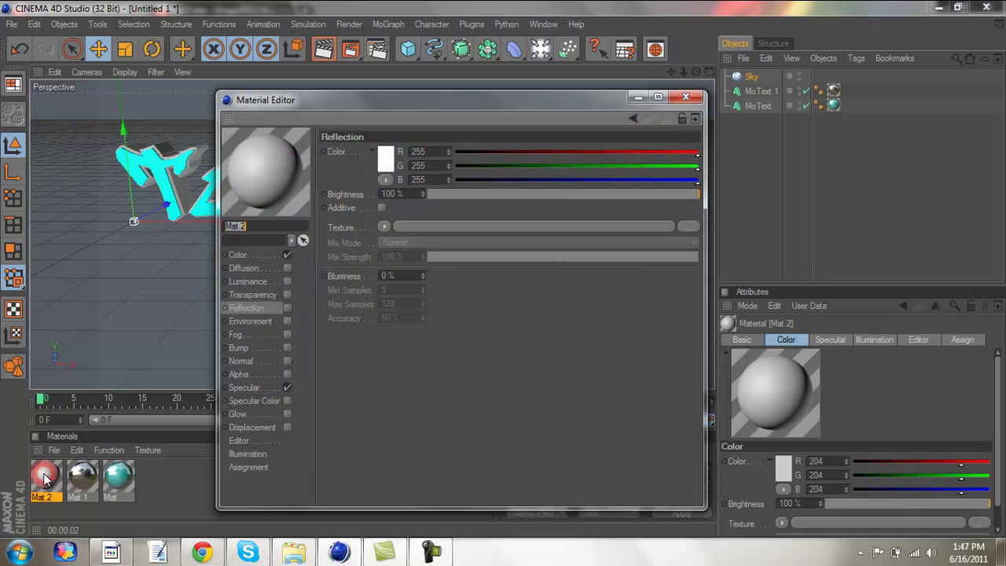
left_click(238, 254)
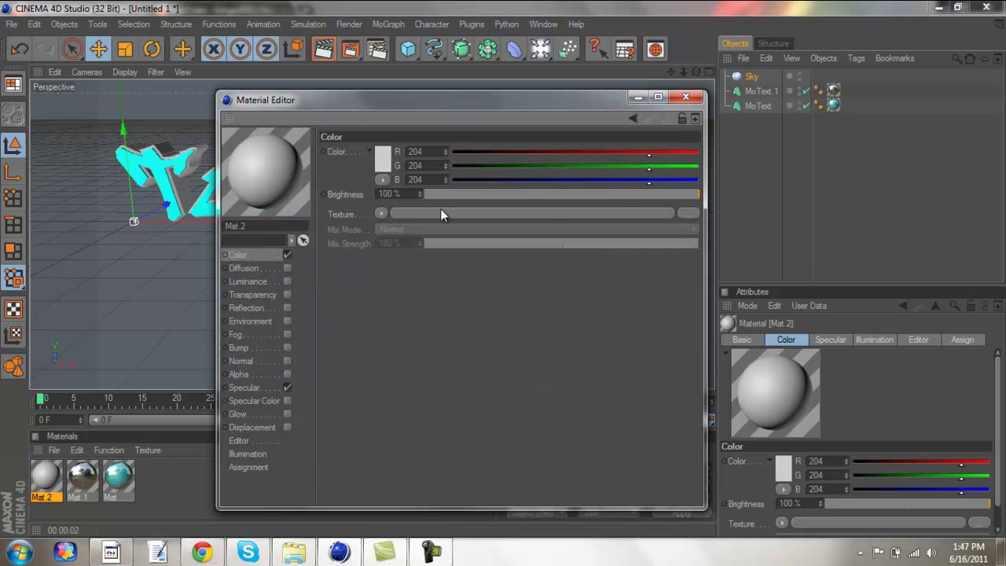
left_click(685, 213)
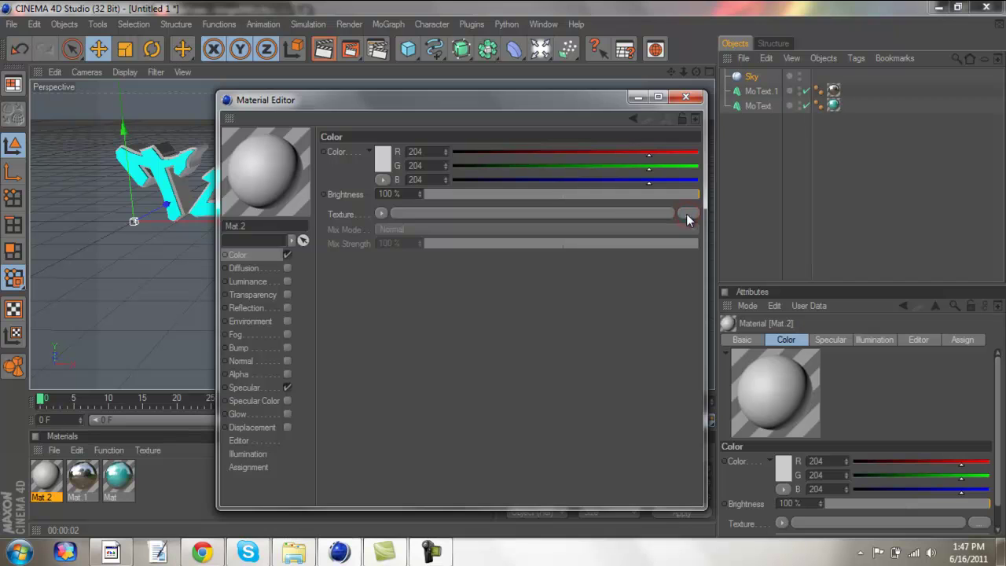
left_click(612, 212)
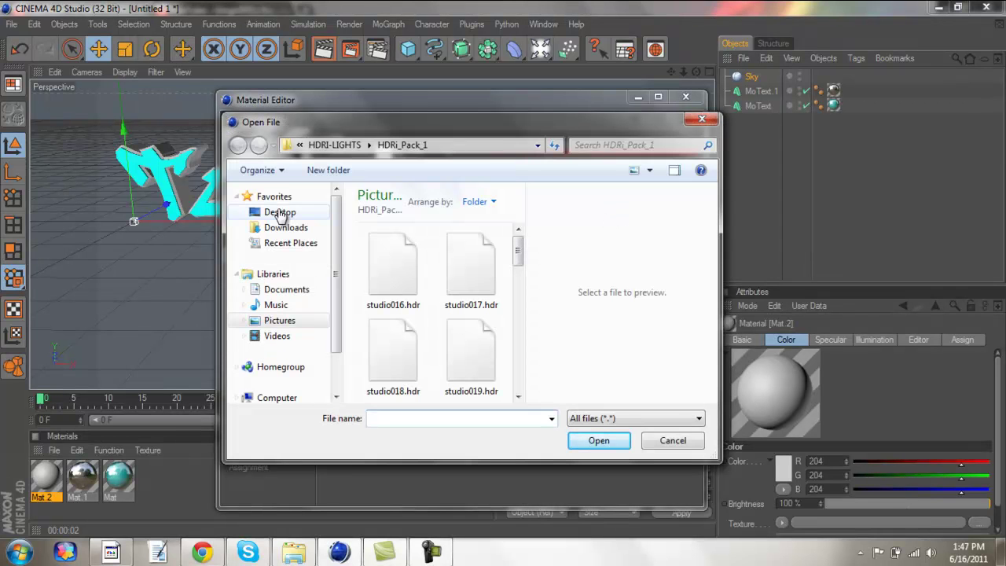
Load studio031.exr from HDRi_Pack_1 as the colour texture, copying it to the document location
left_click(281, 322)
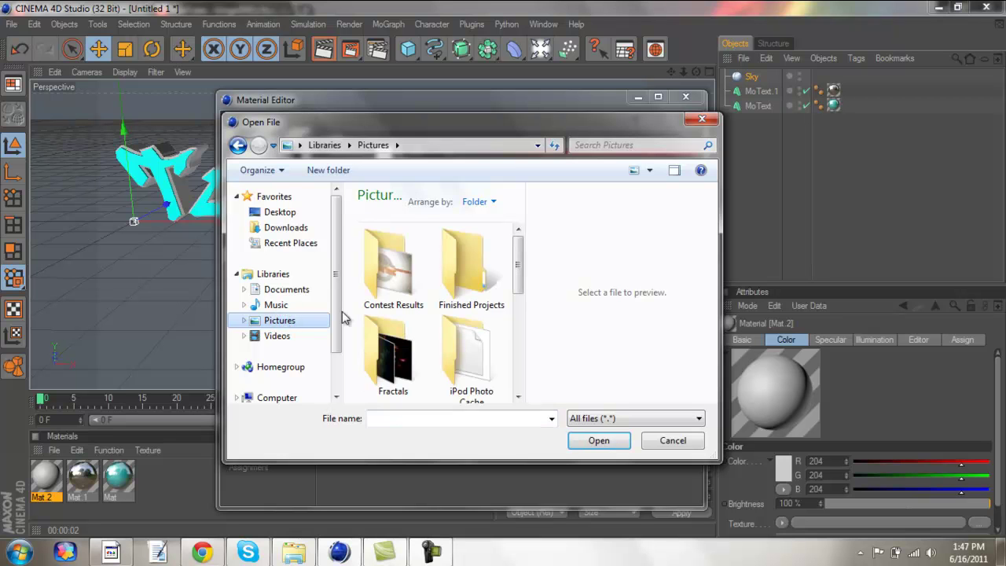
left_click_drag(523, 271, 519, 321)
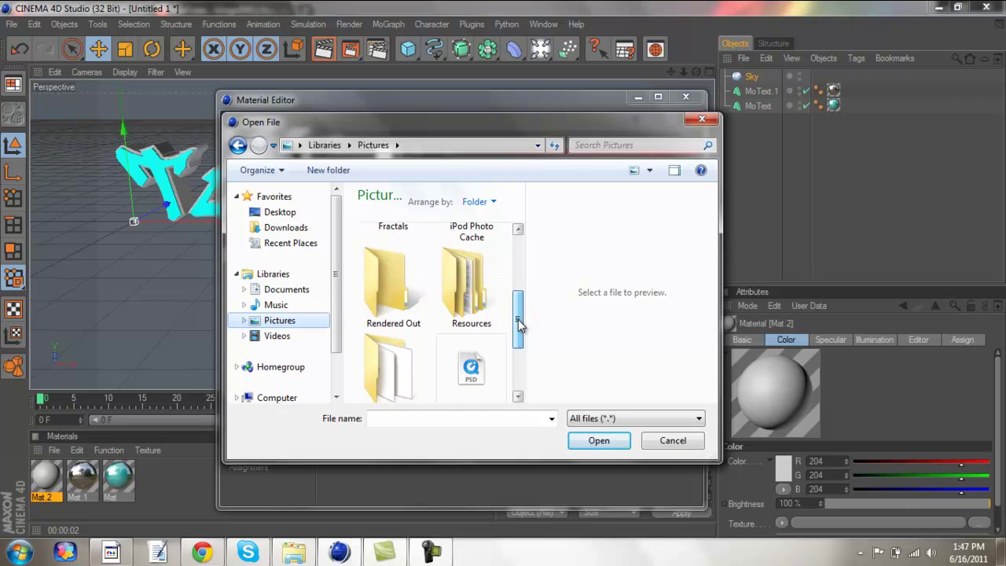
double_click(465, 299)
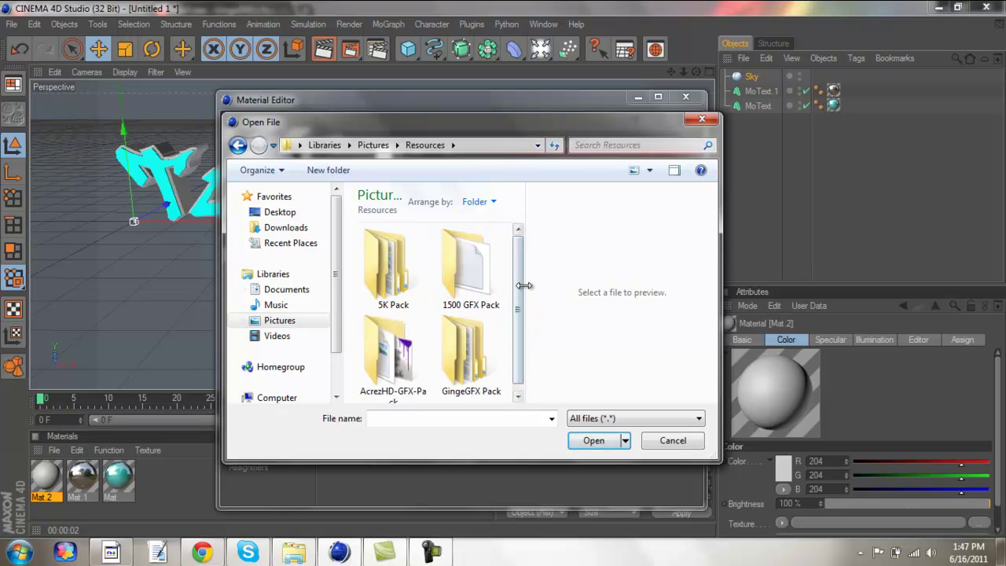
left_click(386, 369)
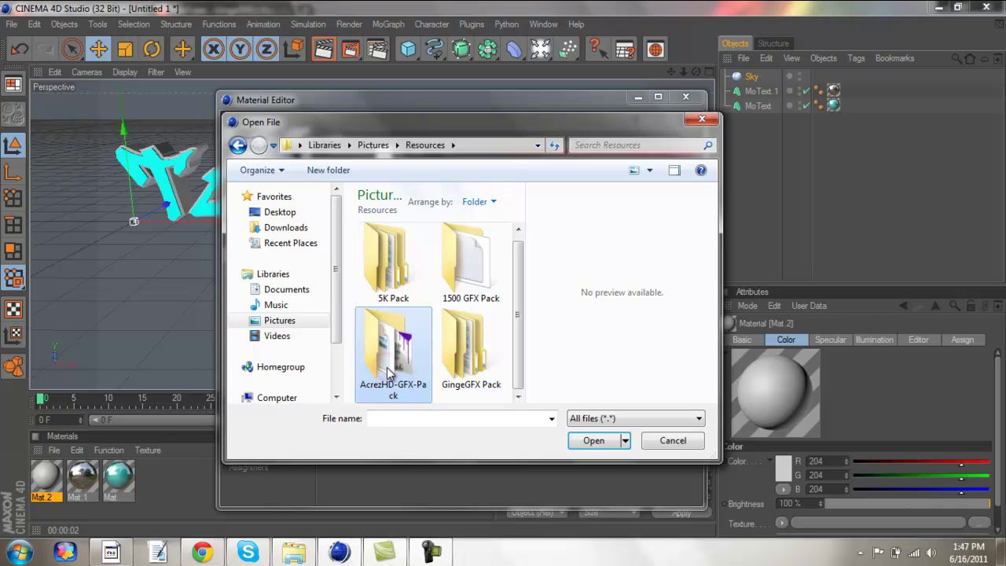
double_click(387, 371)
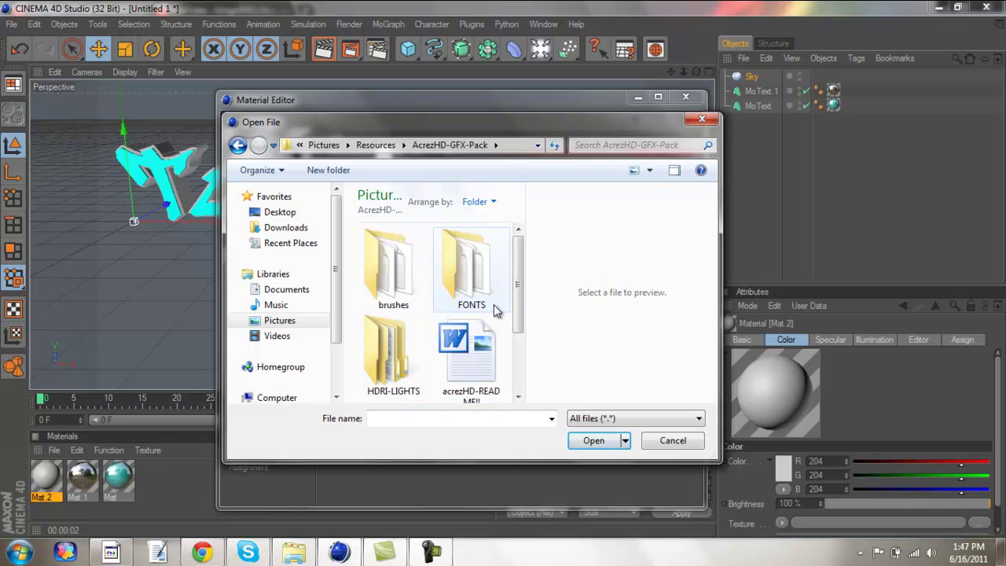
left_click(396, 373)
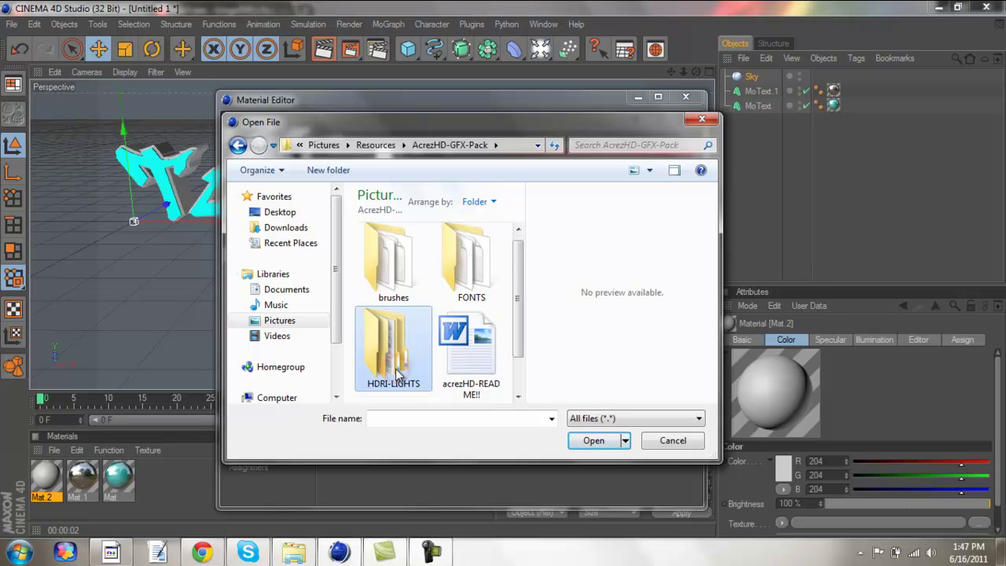
double_click(397, 374)
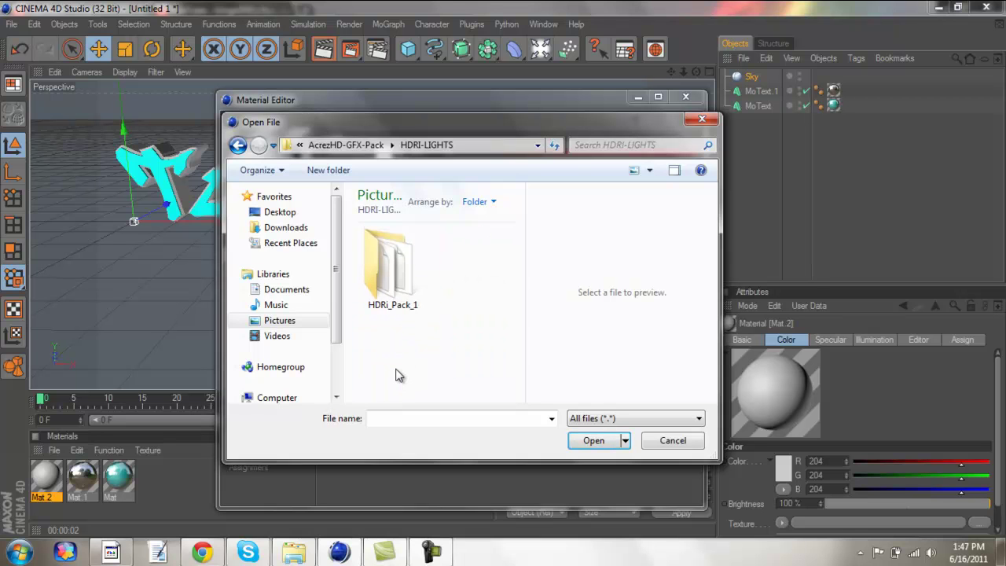
left_click(398, 286)
double_click(399, 286)
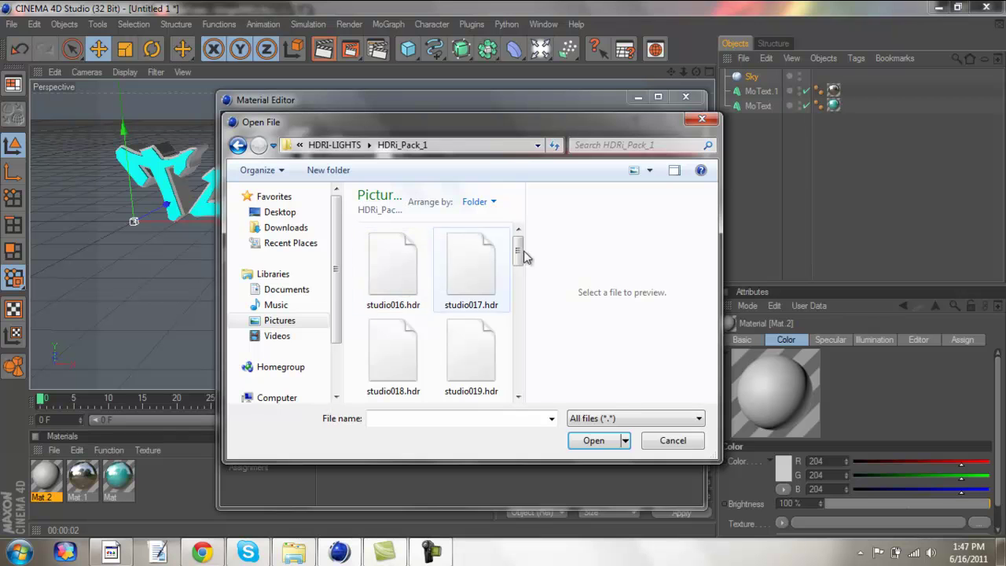
left_click_drag(518, 250, 519, 360)
left_click(480, 275)
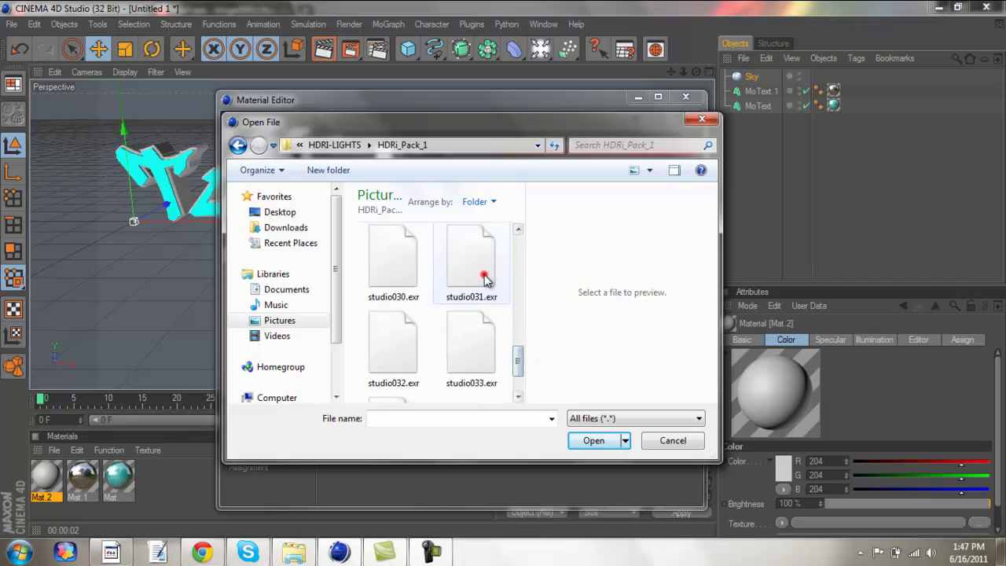
left_click(591, 442)
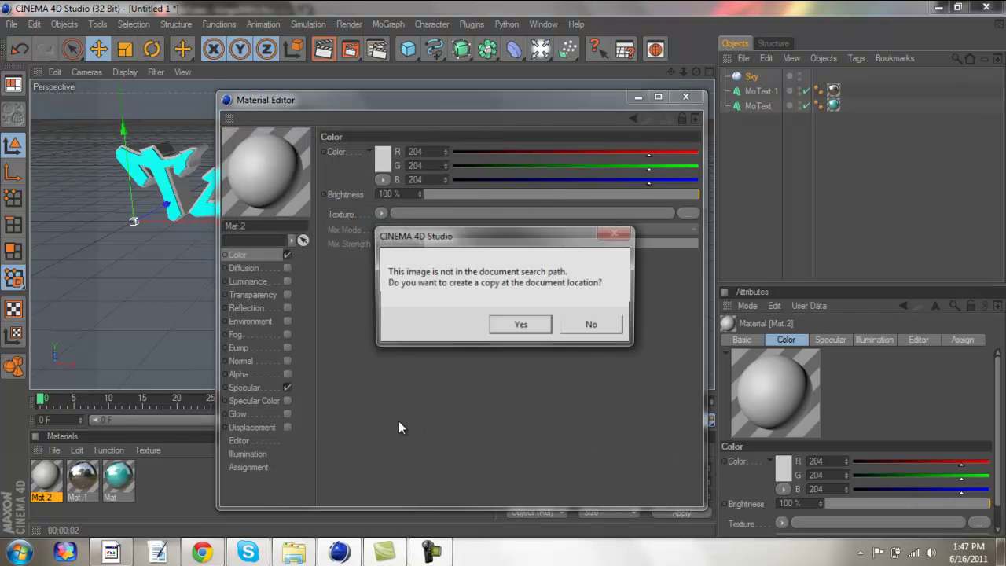
left_click(517, 334)
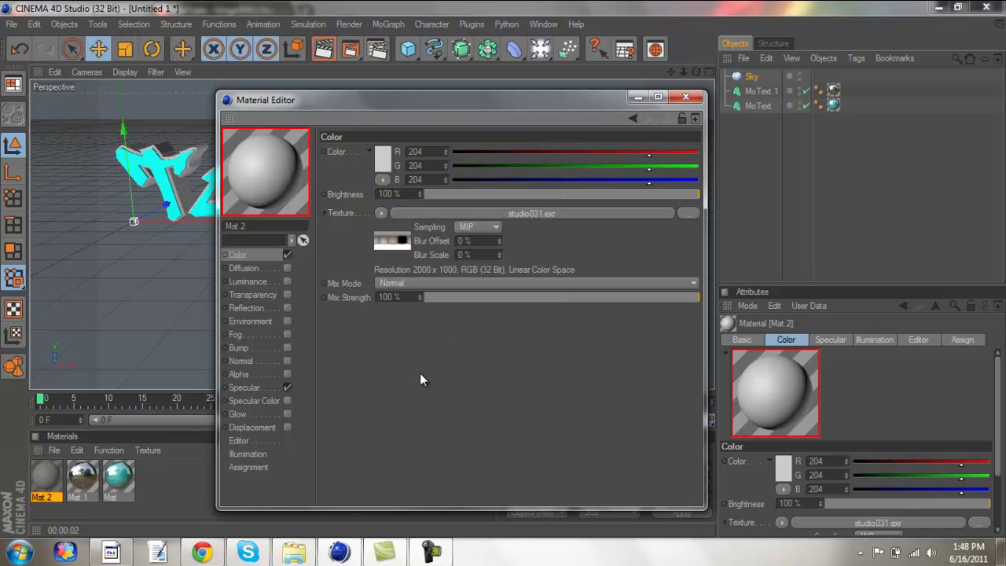
Apply Mat.2 to the Sky object and preview the render of the active view
left_click(684, 97)
left_click_drag(45, 475, 750, 77)
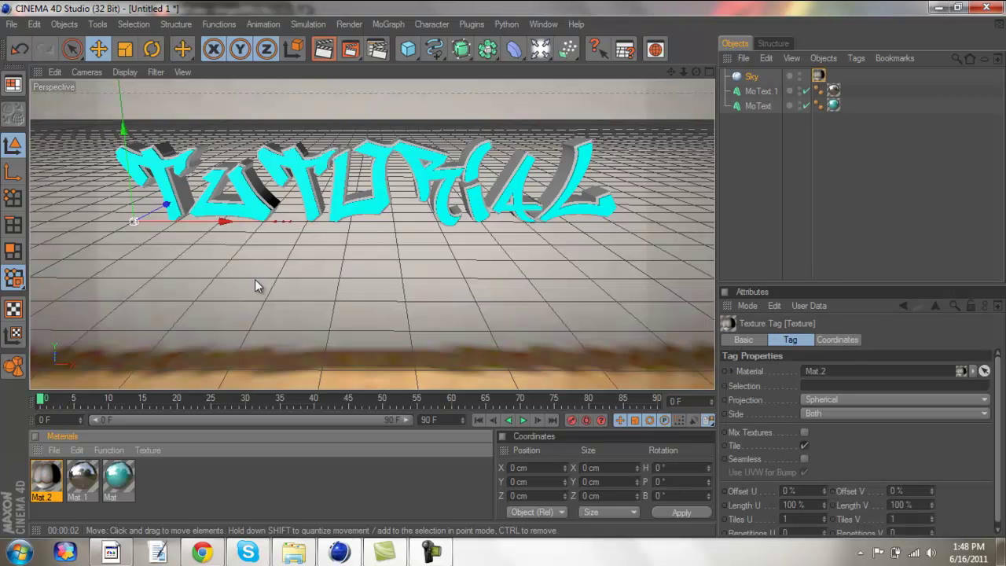
left_click(322, 49)
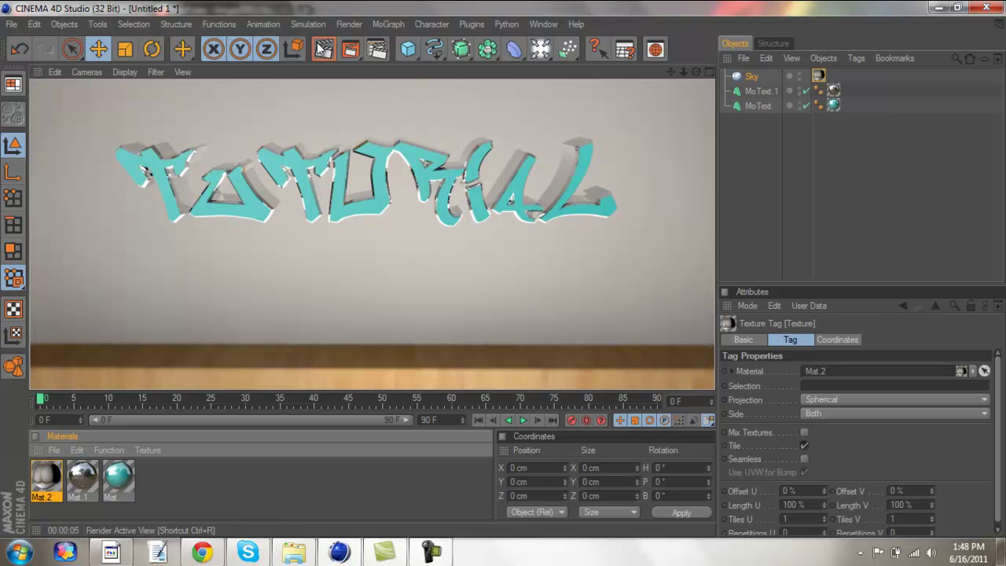
left_click(259, 196)
Set the Render Settings save path to a PNG file named 'tutorial' in the Rendered Out folder
left_click(377, 51)
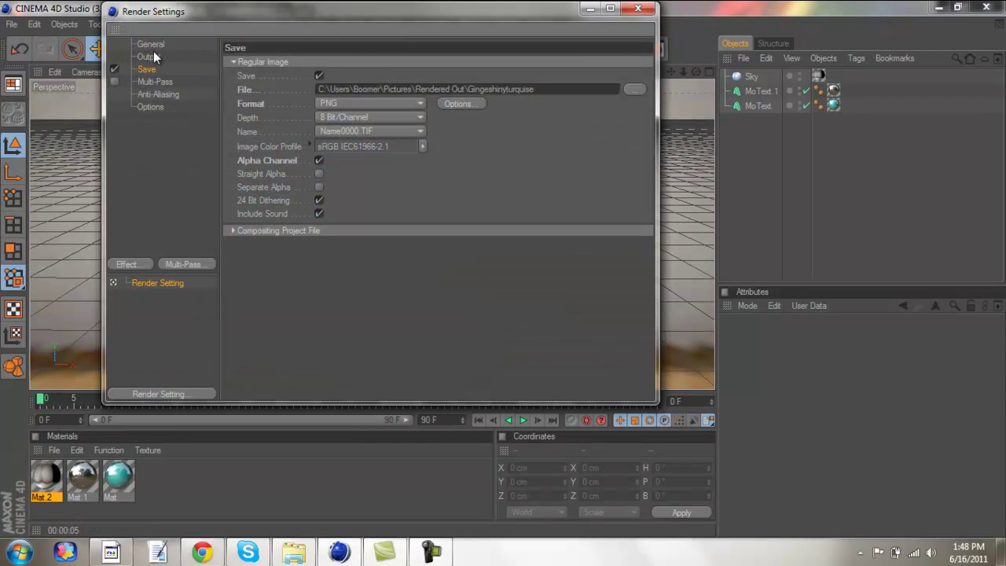
left_click(149, 56)
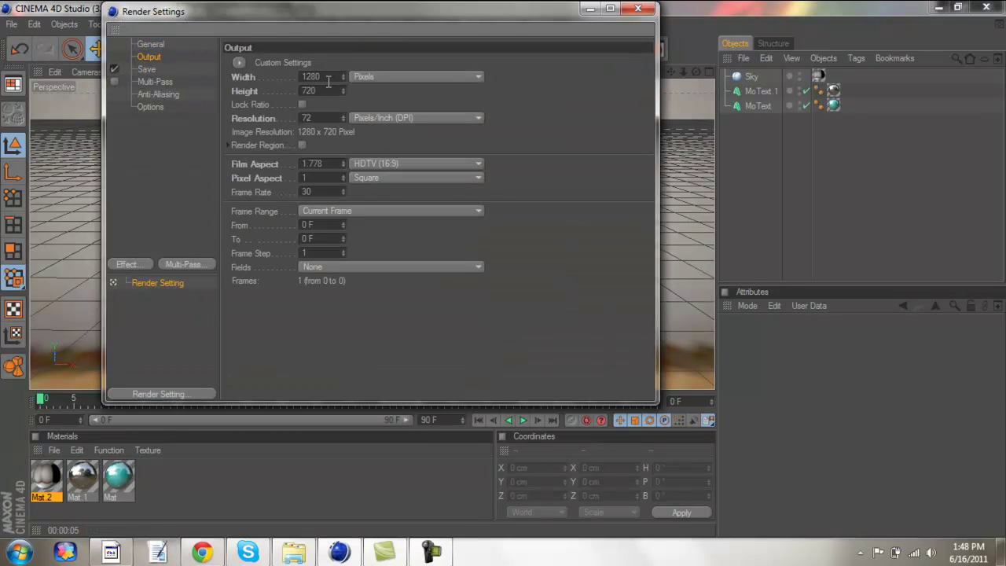
left_click(147, 69)
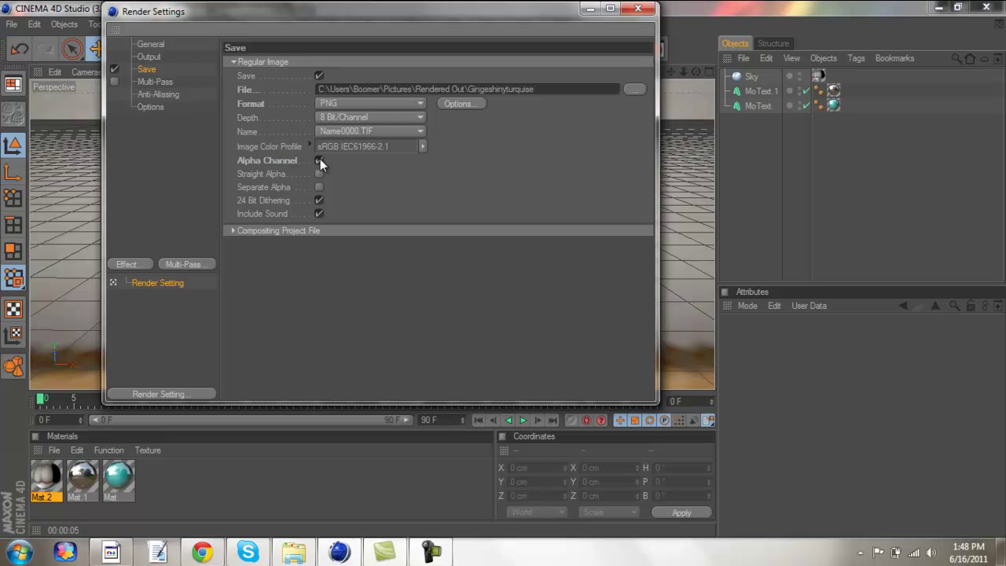
left_click(588, 8)
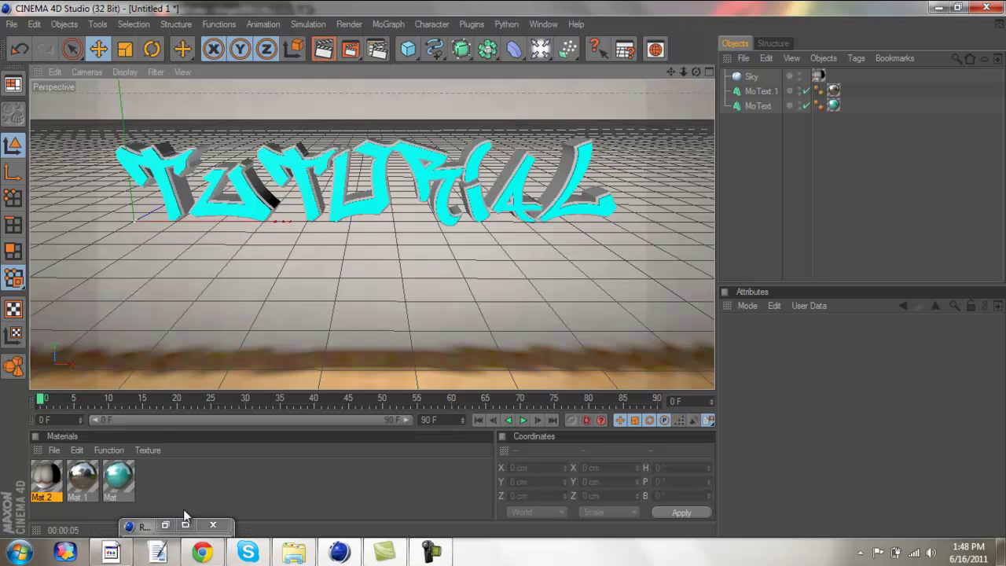
left_click_drag(153, 528, 366, 138)
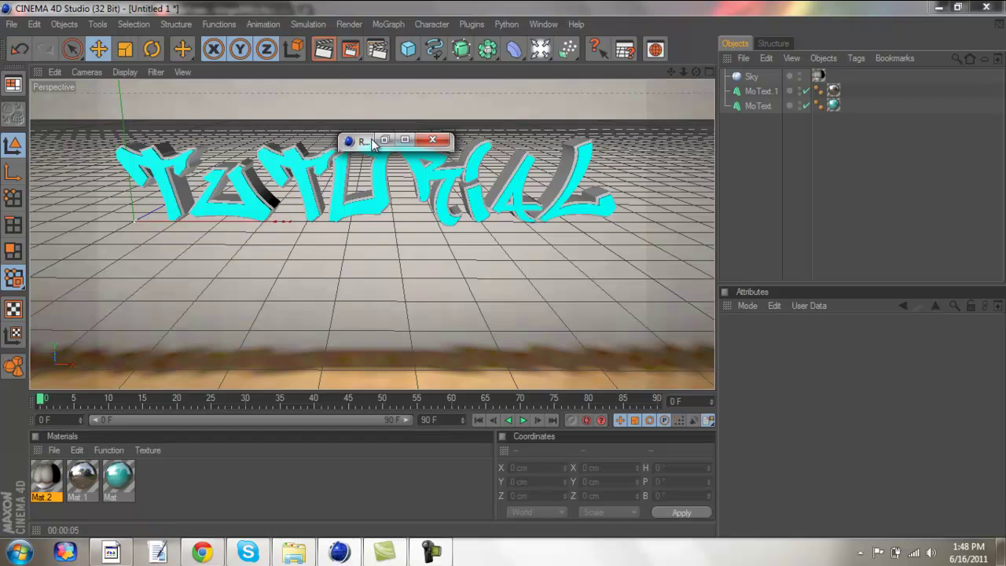
left_click(390, 146)
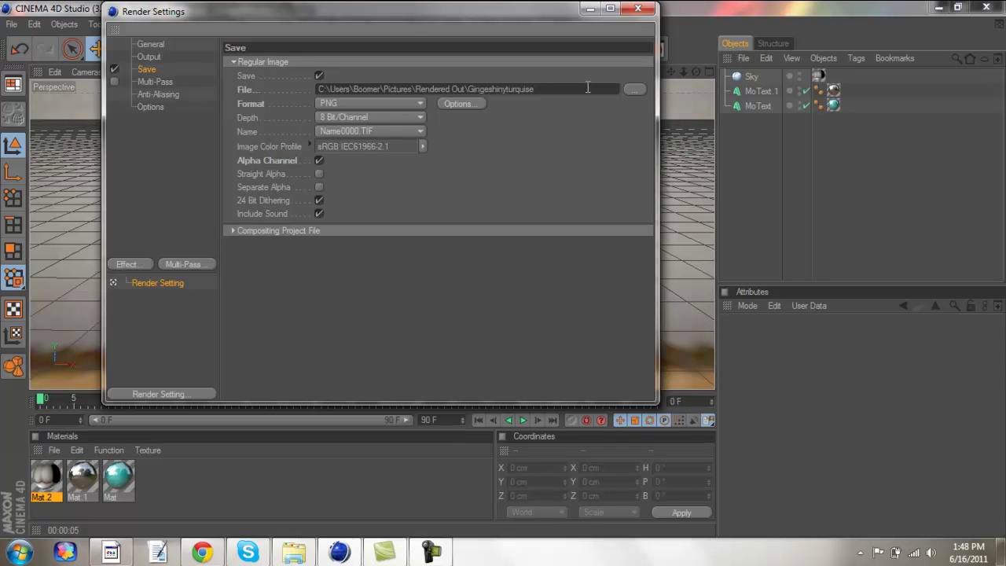
key("BackSpace")
key("BackSpace")
key("BackSpace")
key("BackSpace")
key("BackSpace")
key("BackSpace")
key("BackSpace")
key("BackSpace")
key("BackSpace")
key("BackSpace")
key("BackSpace")
key("BackSpace")
key("BackSpace")
key("BackSpace")
left_click(635, 88)
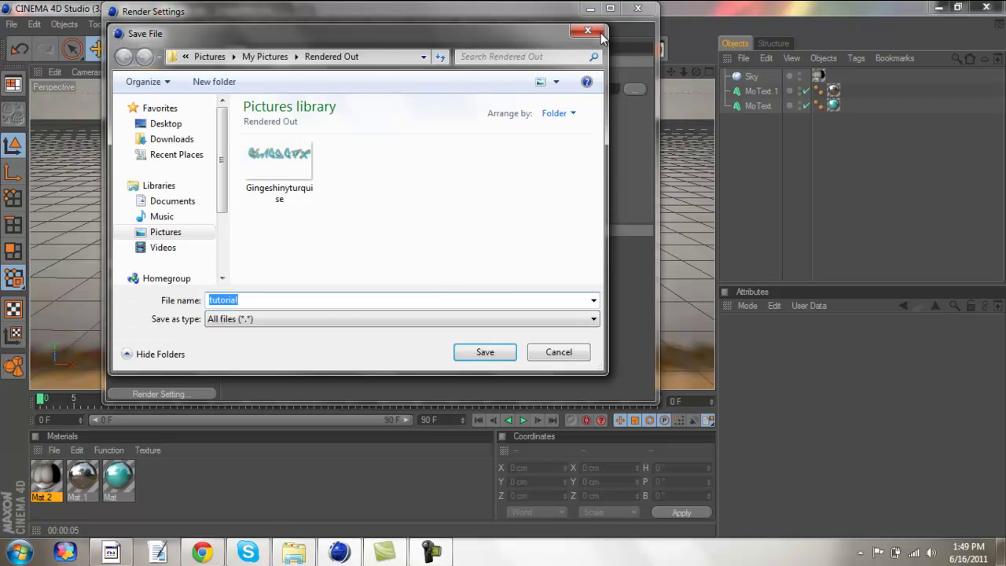
left_click(588, 32)
left_click(635, 8)
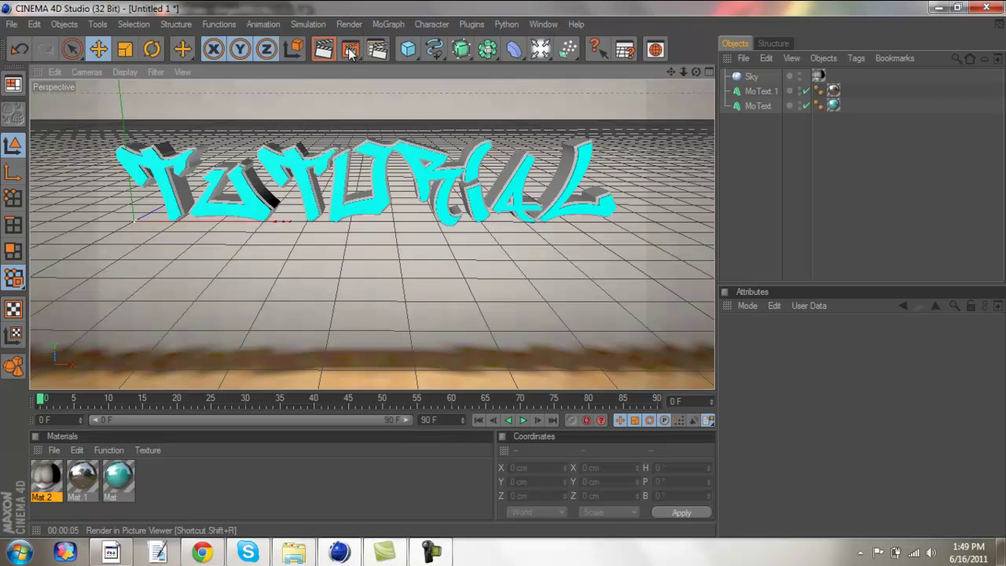
Render the scene in the Picture Viewer to produce the 1280x720 tutorial.png
left_click(351, 50)
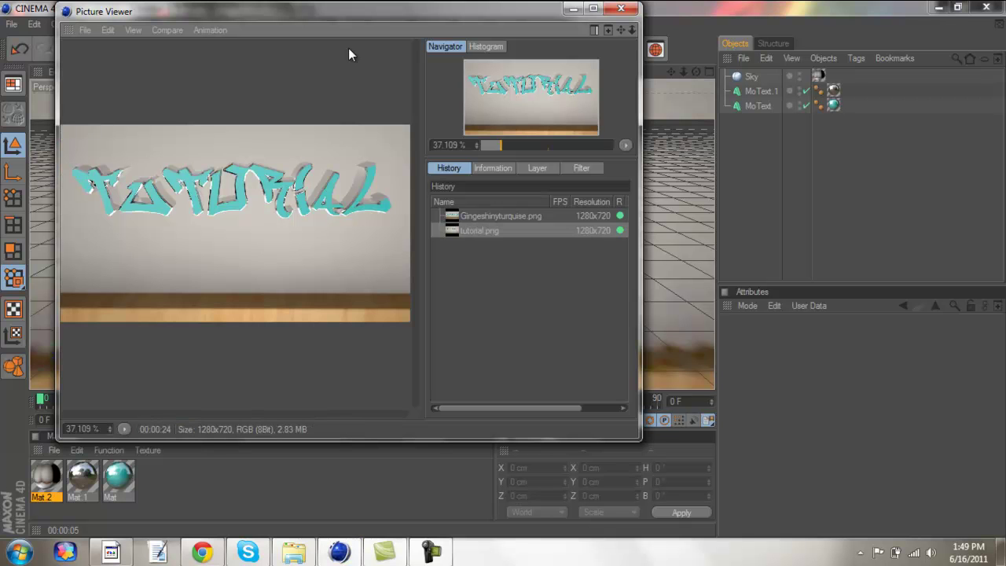
Close the Picture Viewer and switch from Cinema 4D to GIMP
left_click(620, 8)
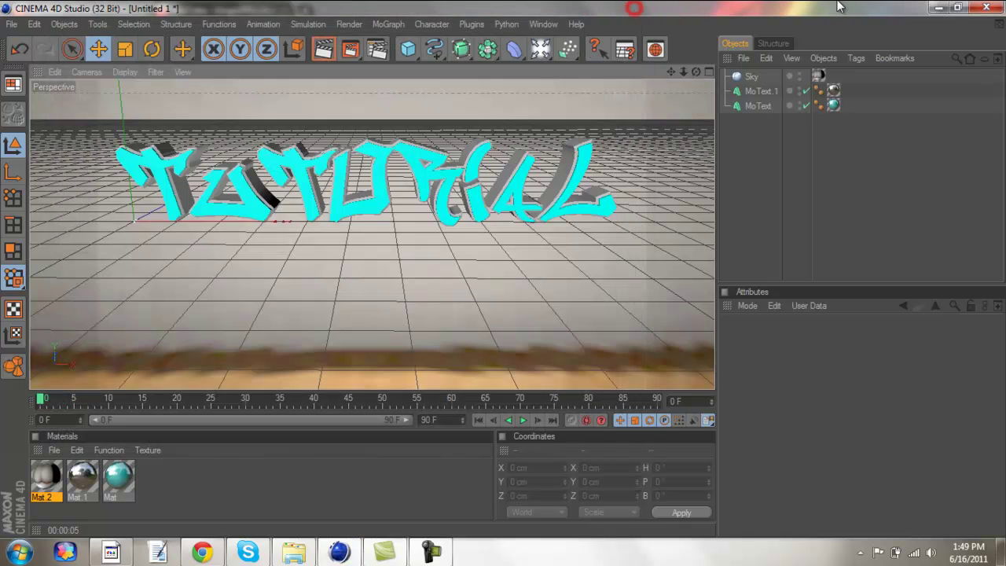
left_click(934, 8)
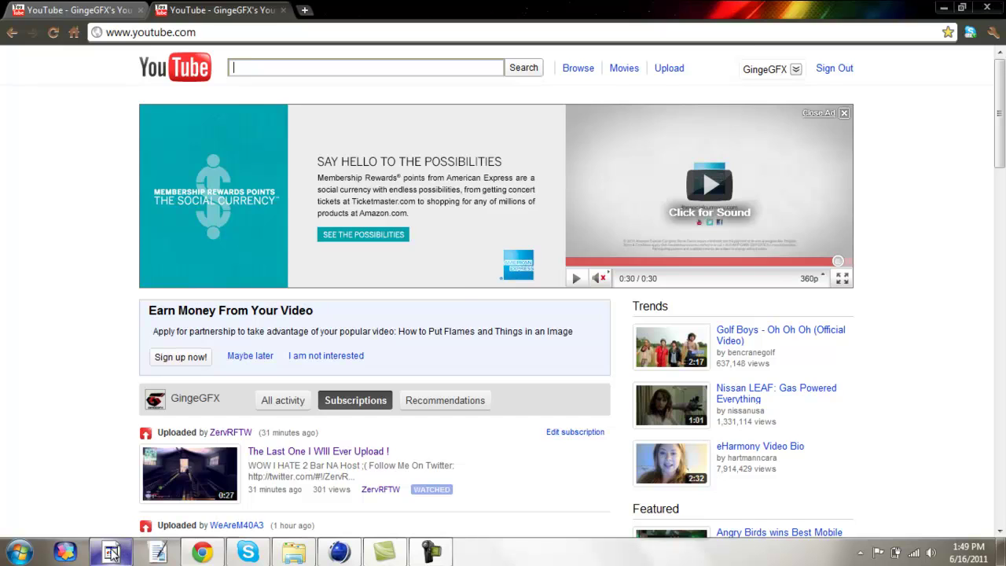
left_click(110, 551)
Create a new 1280x720 black image in GIMP and bring its window forward
left_click(12, 24)
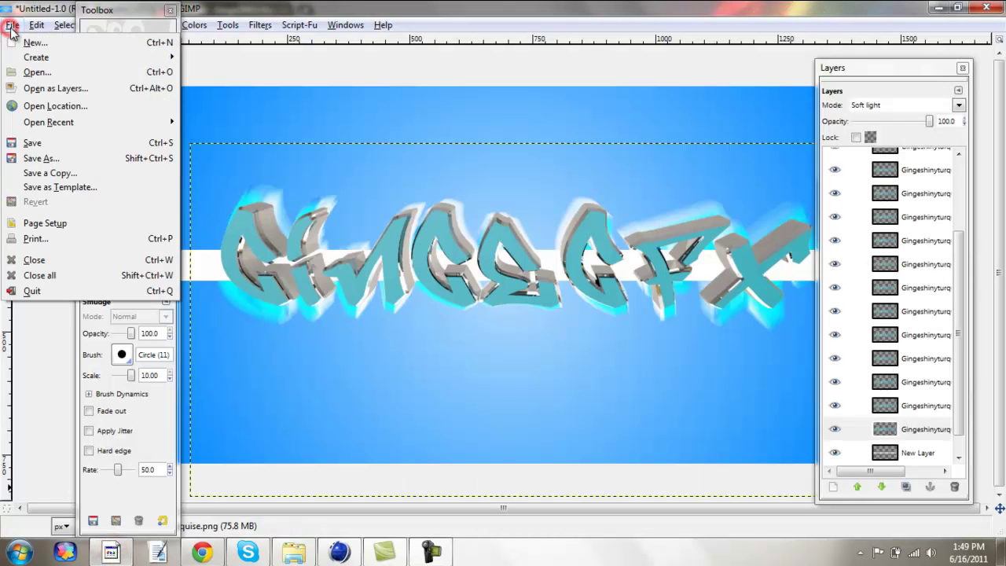
left_click(22, 40)
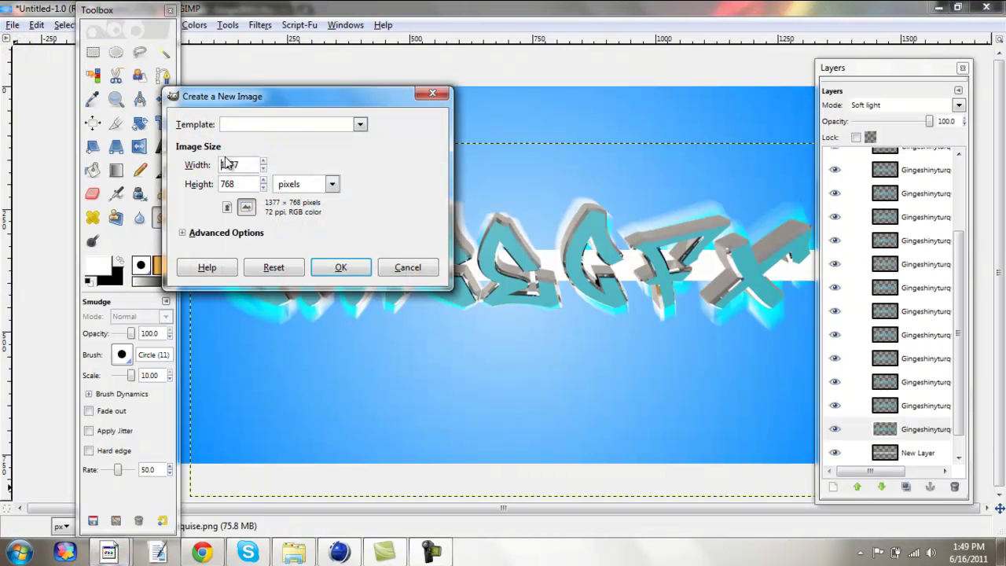
double_click(248, 164)
type("720")
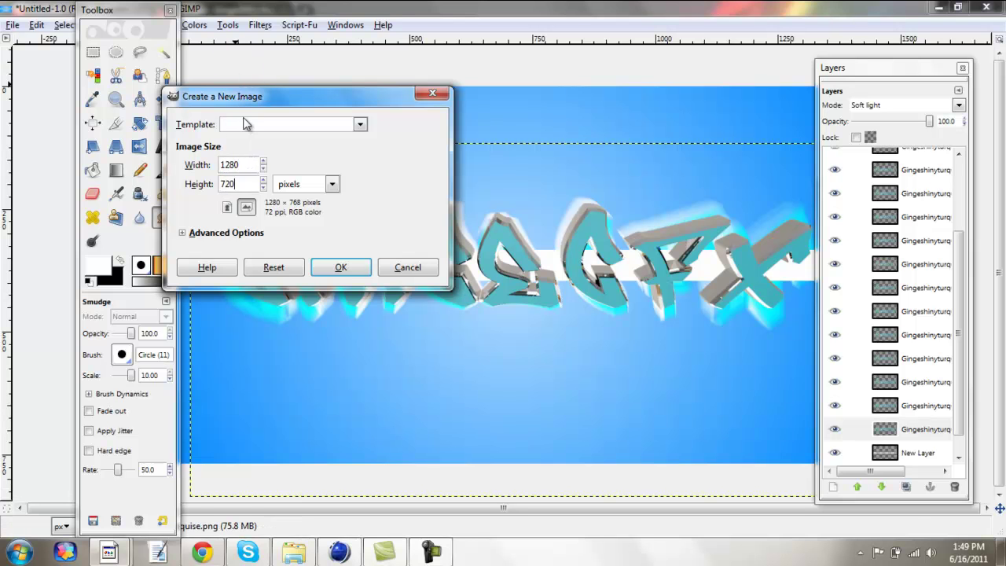
key("Return")
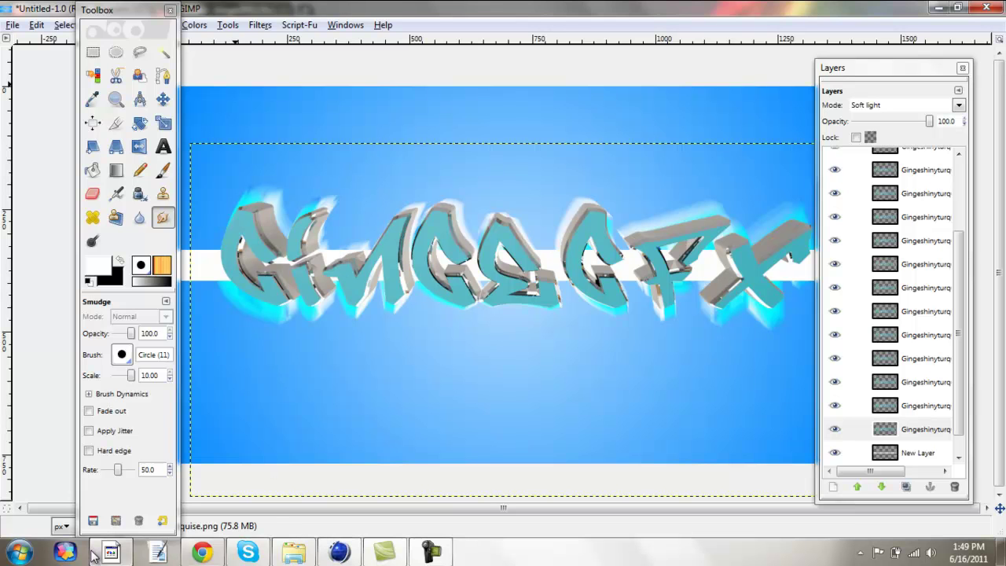
left_click(118, 555)
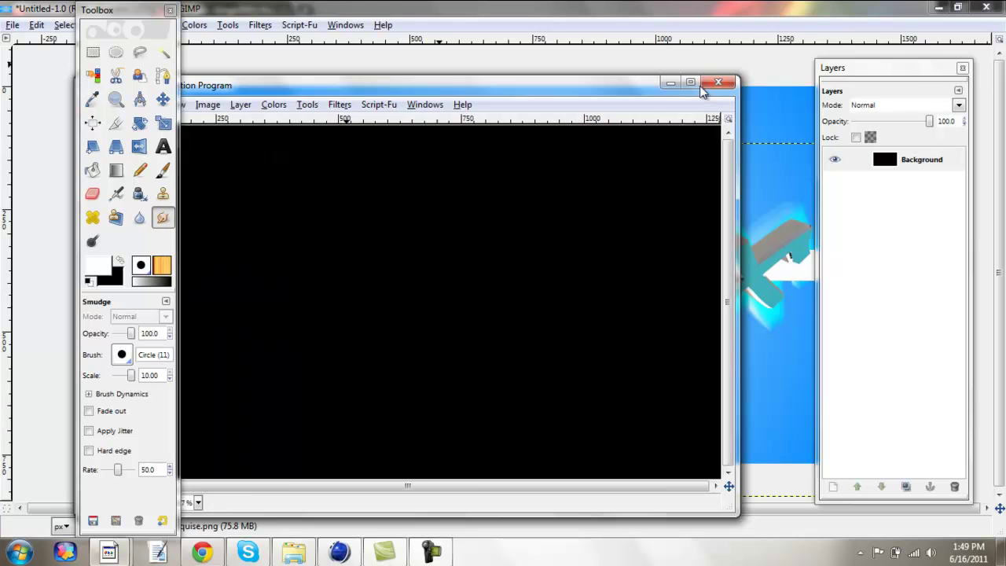
Reply 'busy h/o' to the contact's Skype message, then return to the GIMP canvas
left_click(690, 84)
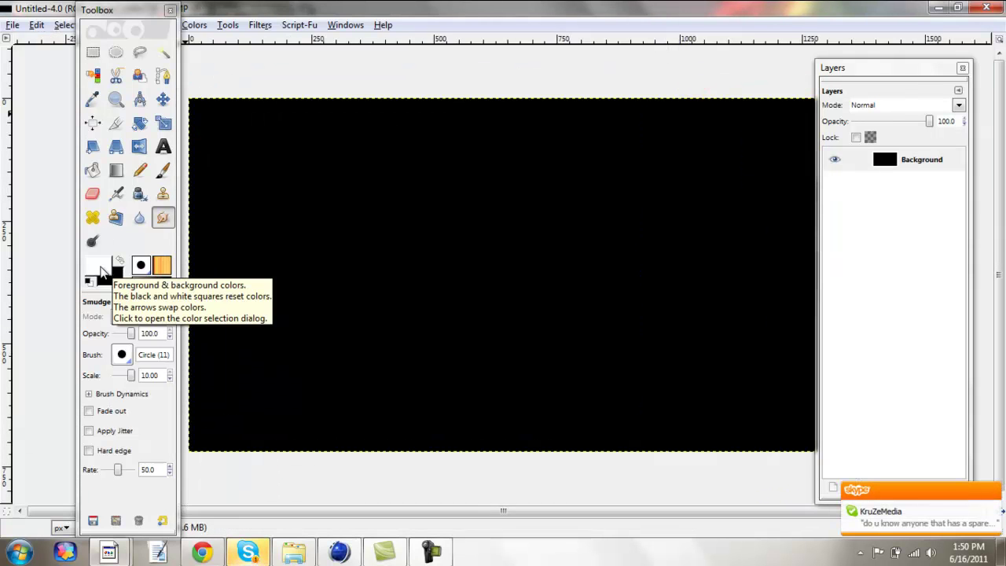
left_click(249, 550)
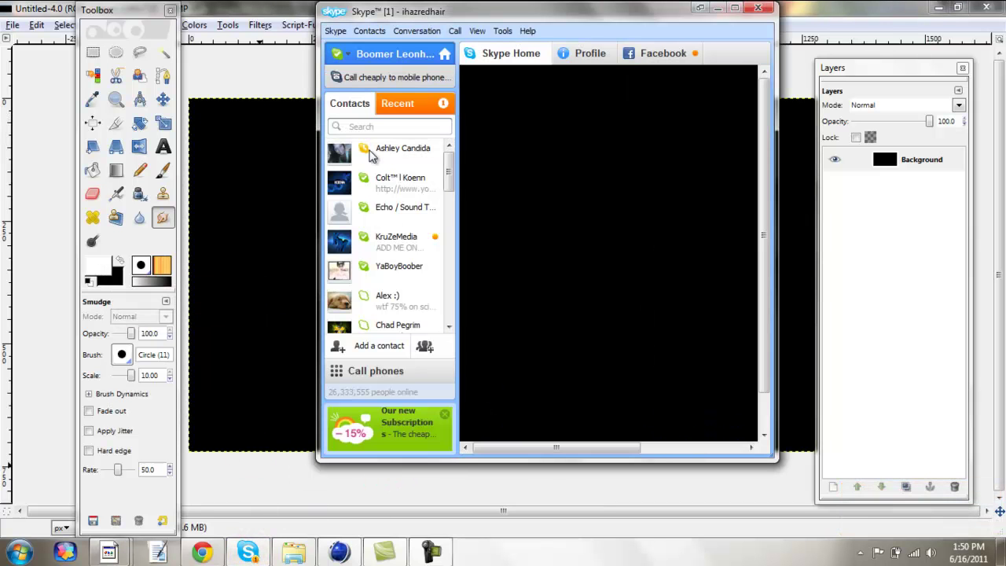
left_click(398, 244)
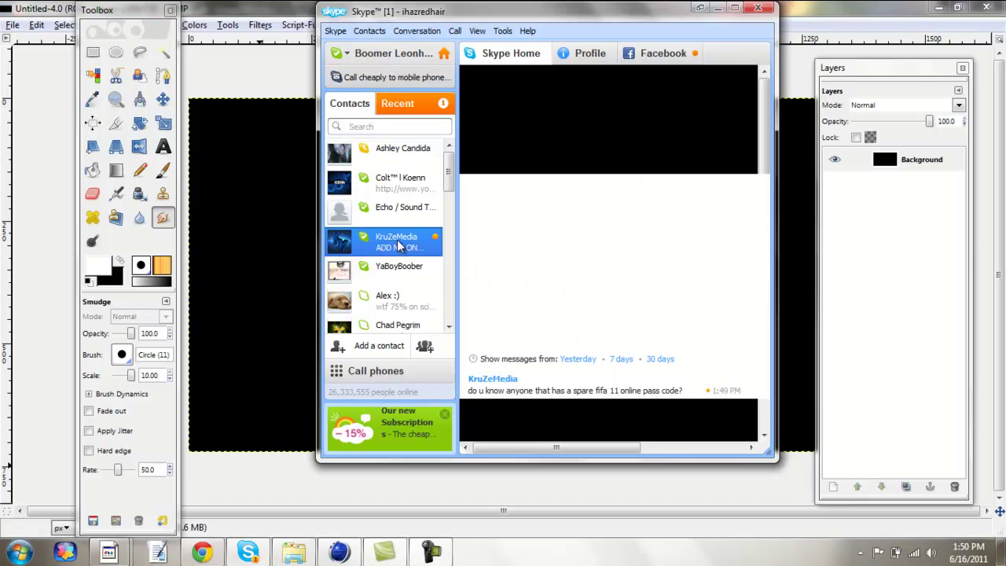
left_click(546, 441)
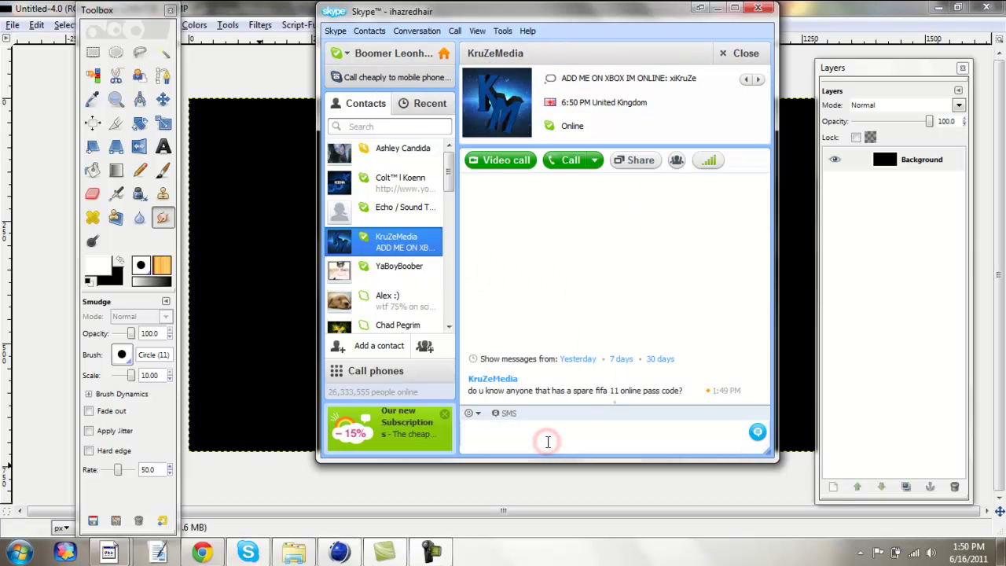
type("busy h/o")
key("Return")
left_click(47, 360)
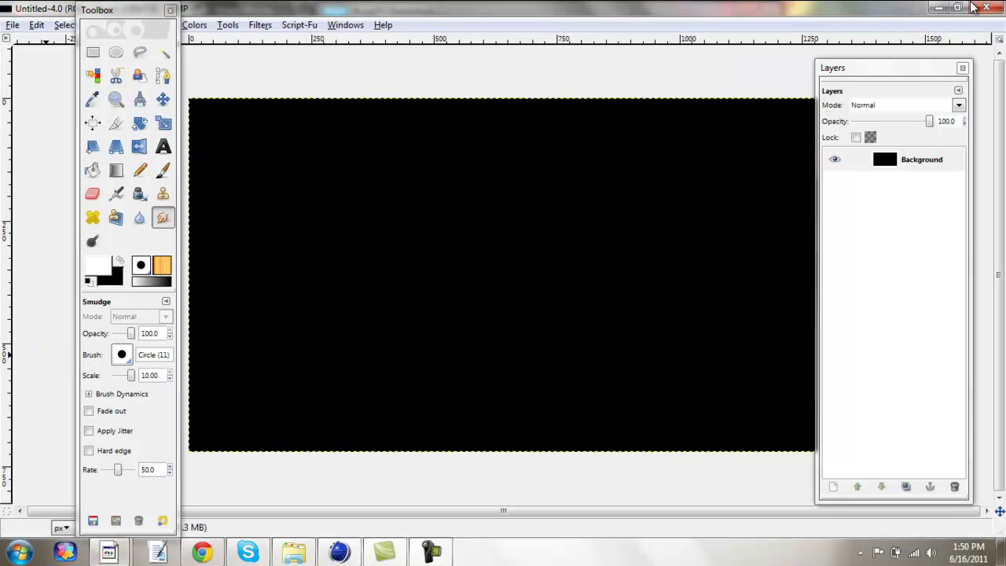
Select the Blend tool and set the foreground colour to bright blue 00a2ff
left_click_drag(146, 11, 121, 17)
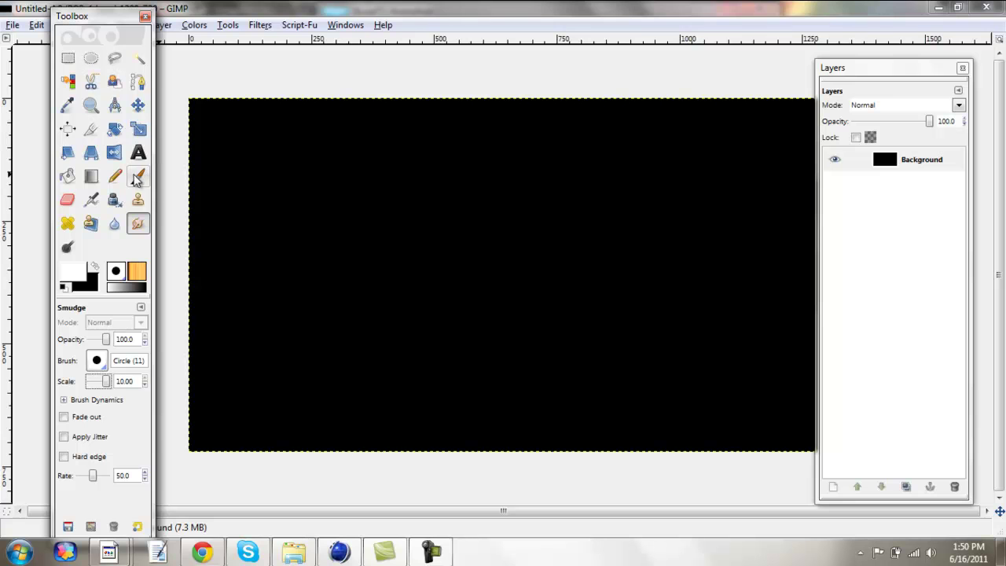
left_click(91, 178)
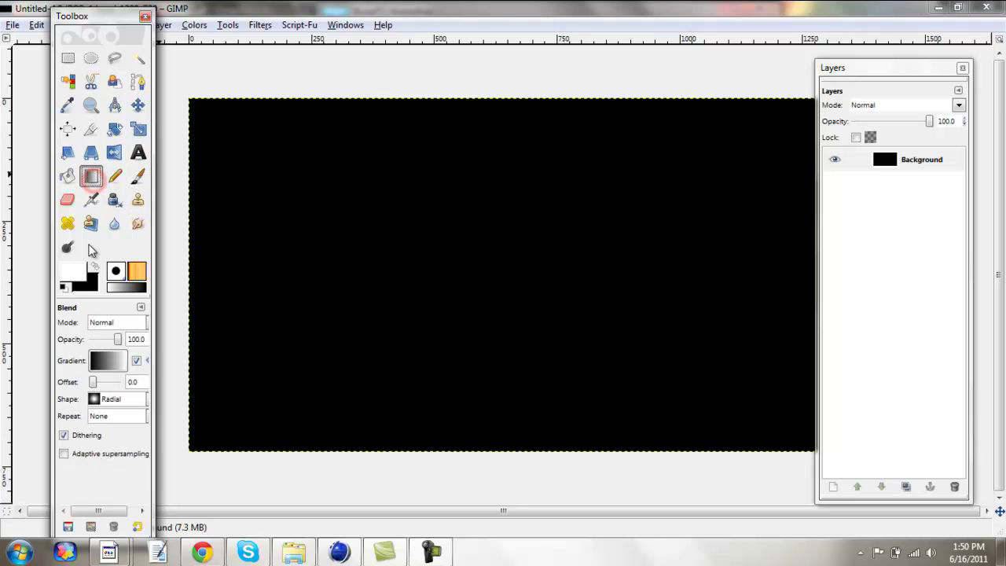
left_click(78, 272)
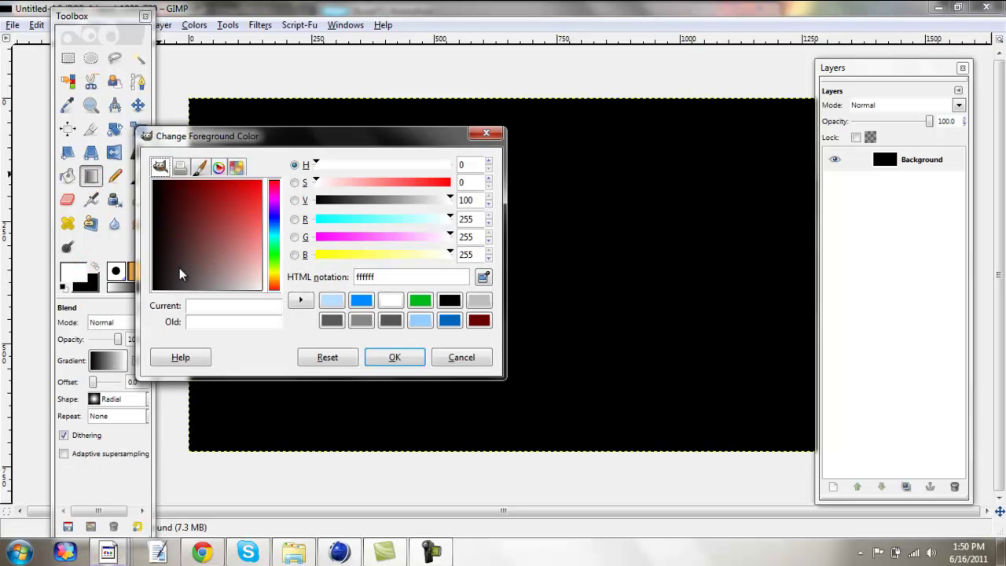
left_click(274, 234)
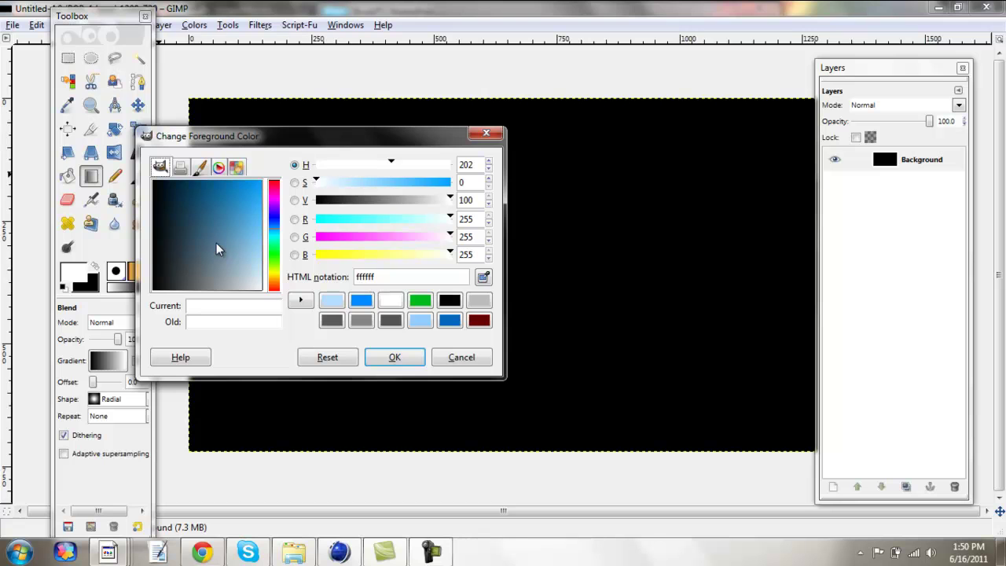
left_click_drag(216, 243, 289, 151)
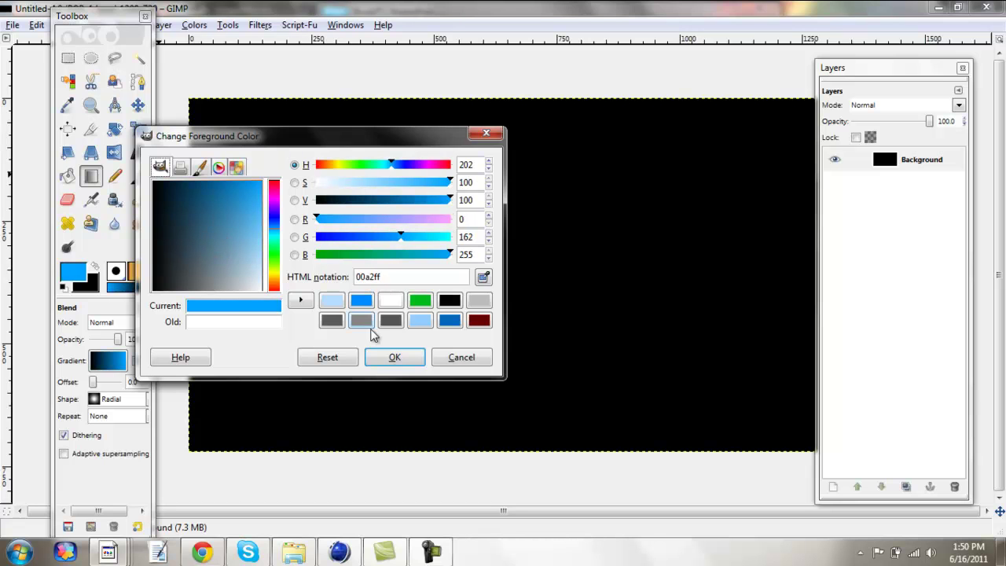
left_click(393, 357)
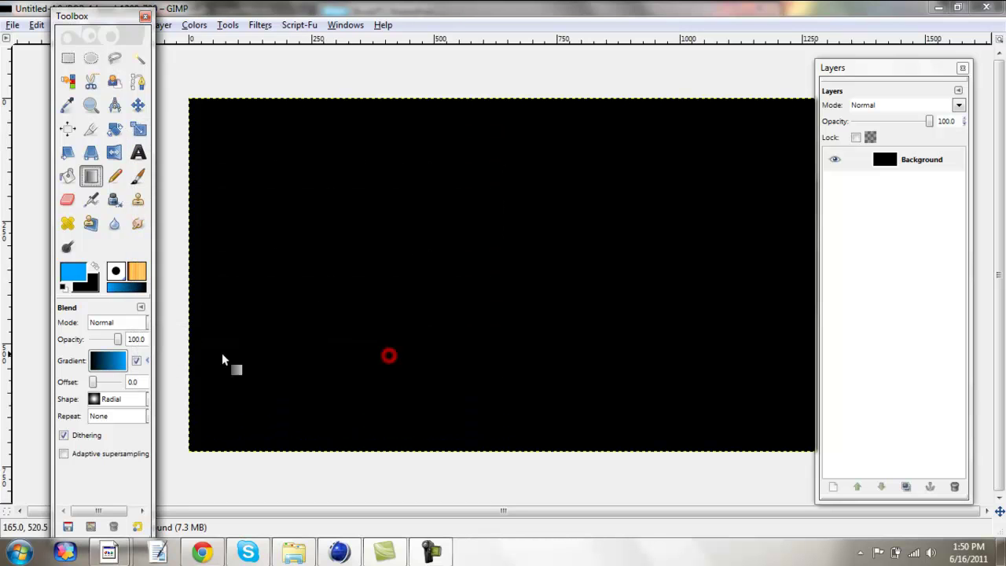
Set background 0068c8, disable Reverse, and drag a radial gradient from centre to top-left corner
left_click(92, 289)
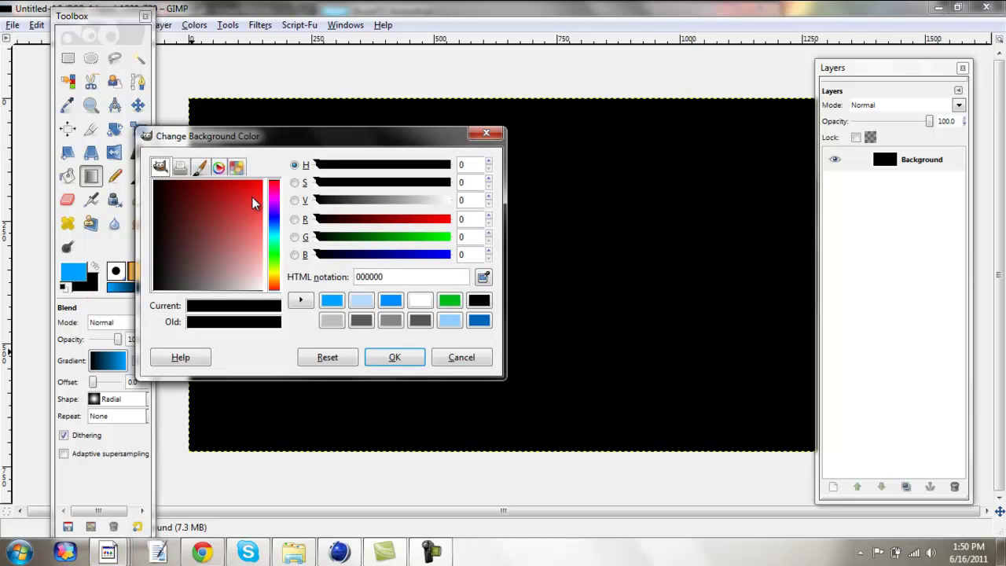
left_click(277, 227)
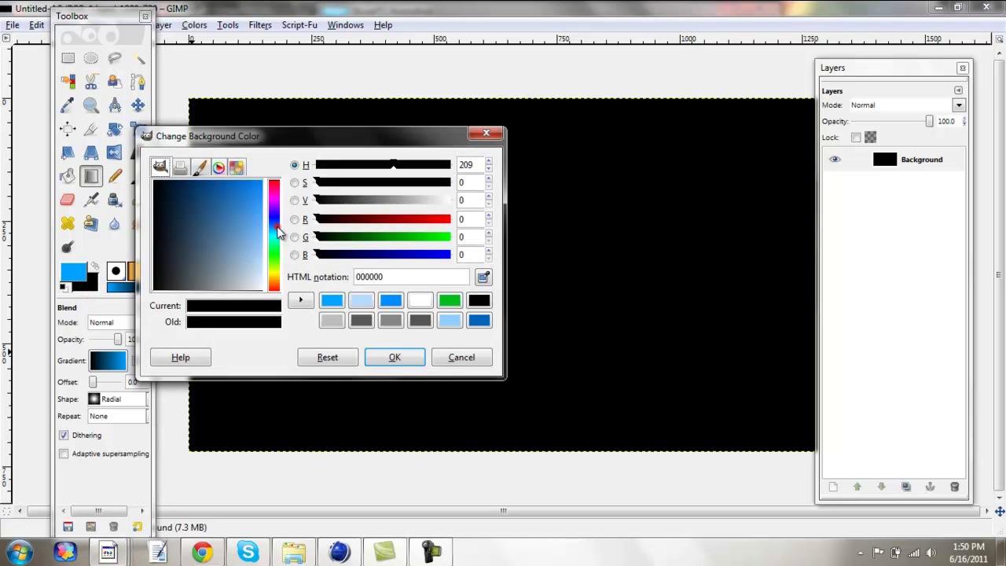
left_click(248, 198)
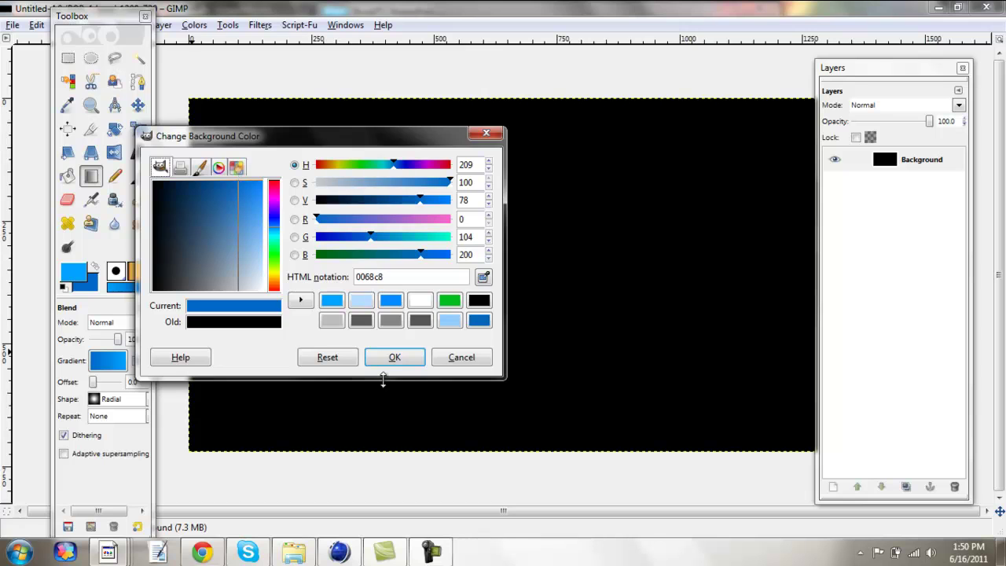
left_click(396, 359)
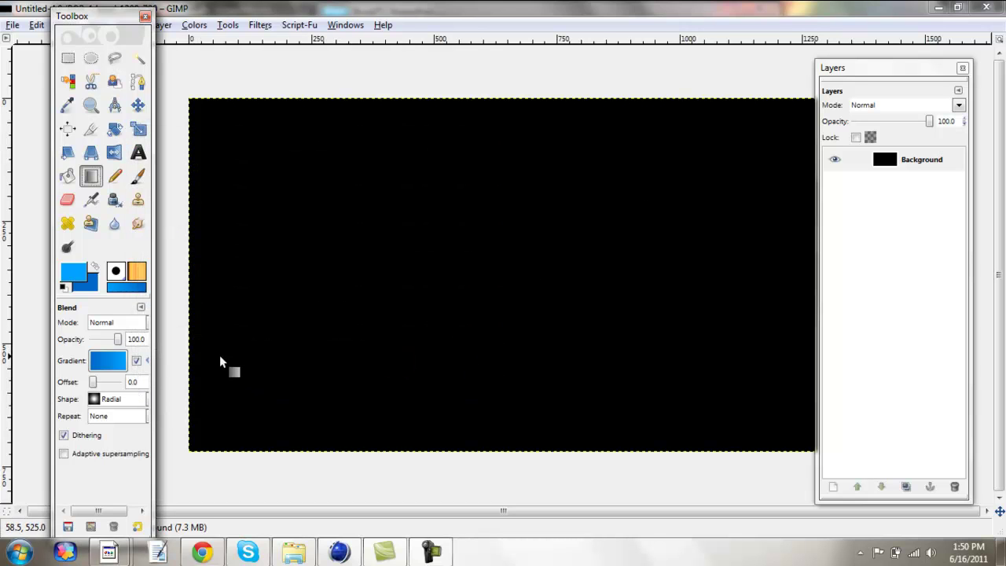
left_click(136, 361)
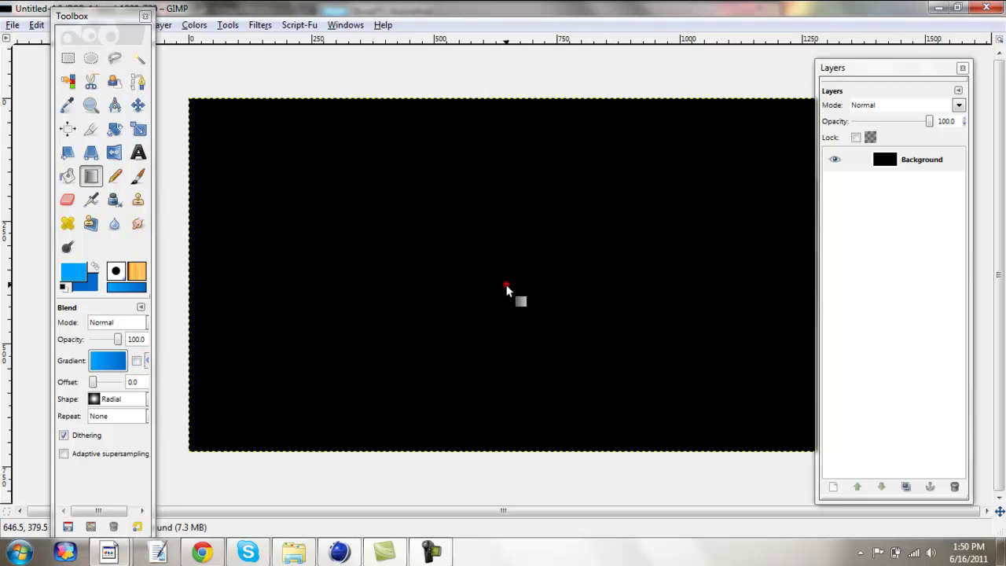
left_click_drag(506, 285, 188, 100)
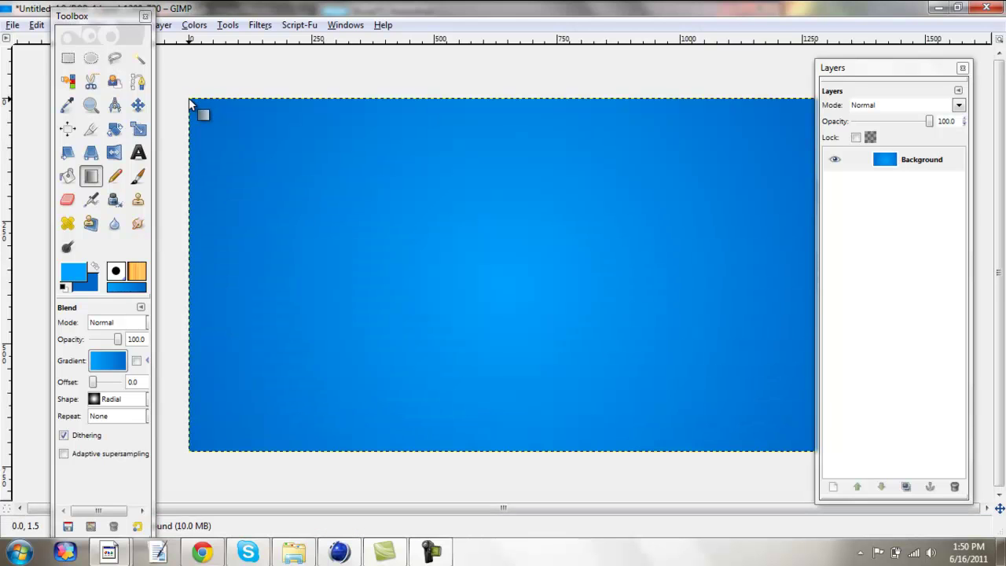
Redo the radial gradient with foreground 33b5ff and background 0077e5
key("ctrl+z")
left_click(64, 268)
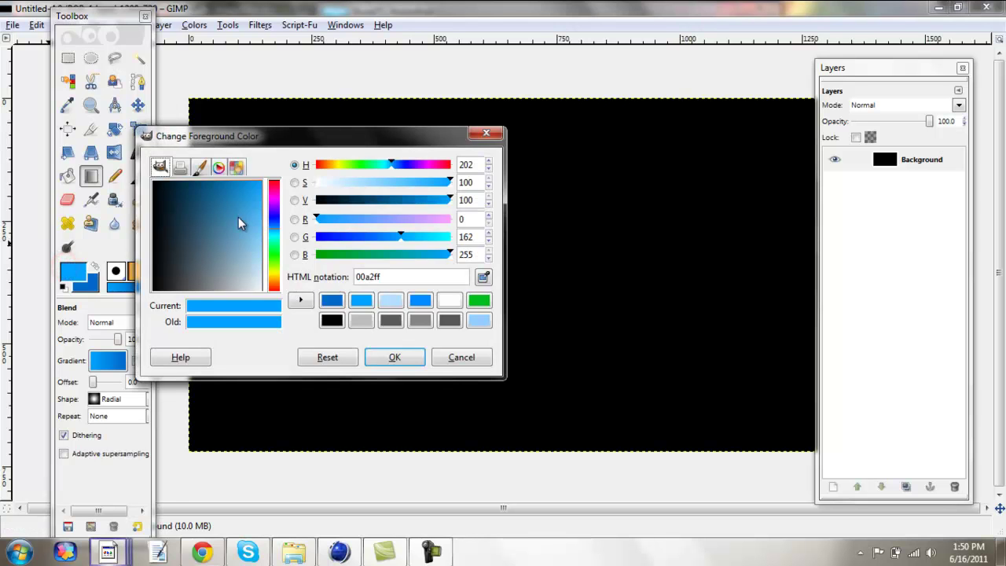
left_click(244, 198)
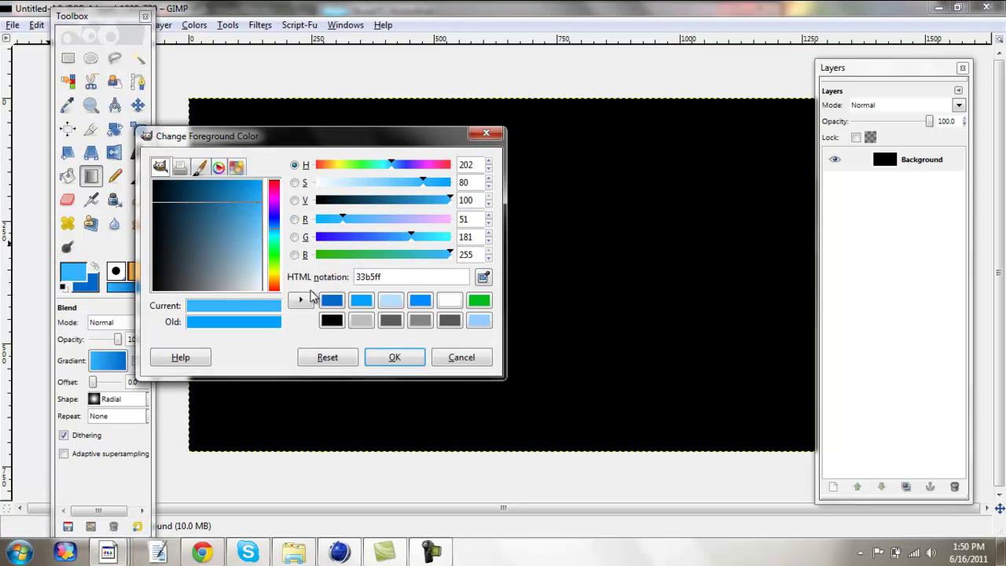
left_click(394, 357)
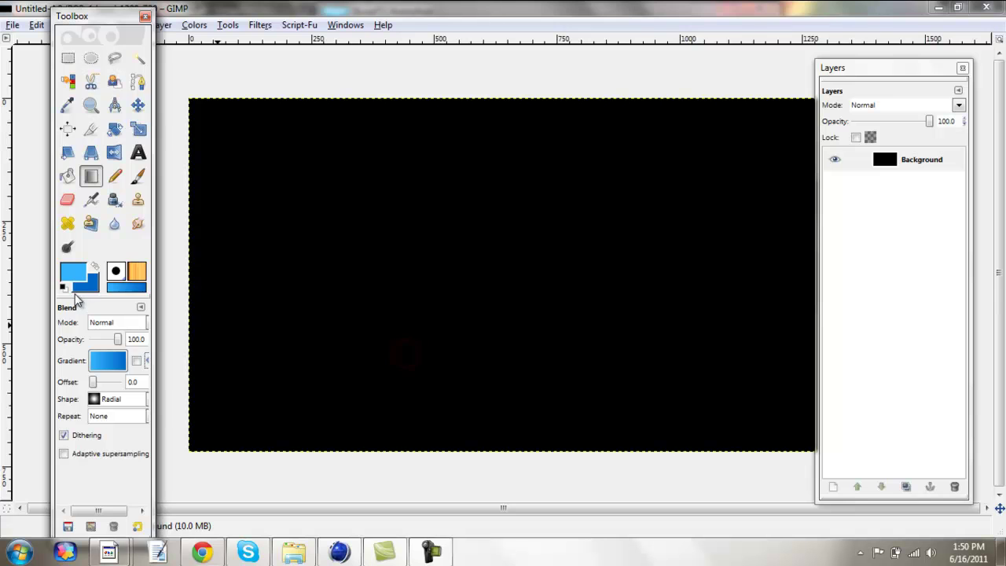
left_click(90, 284)
left_click_drag(227, 196, 265, 173)
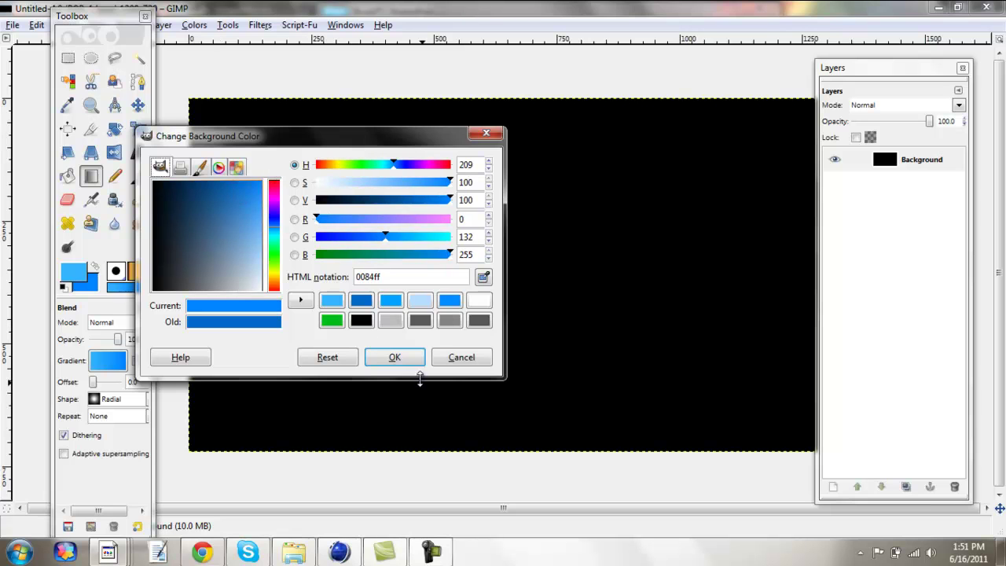
left_click(406, 356)
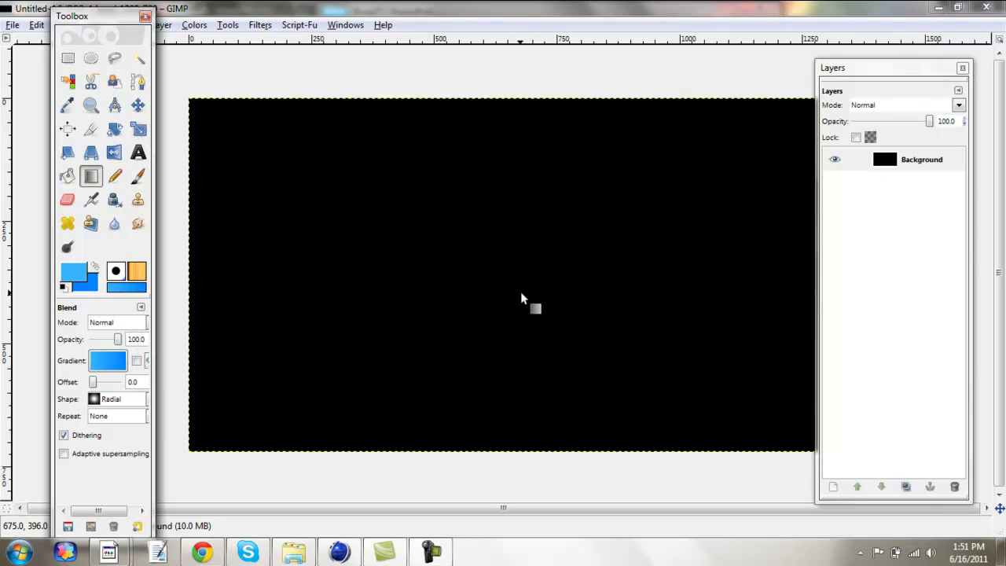
left_click_drag(507, 286, 190, 102)
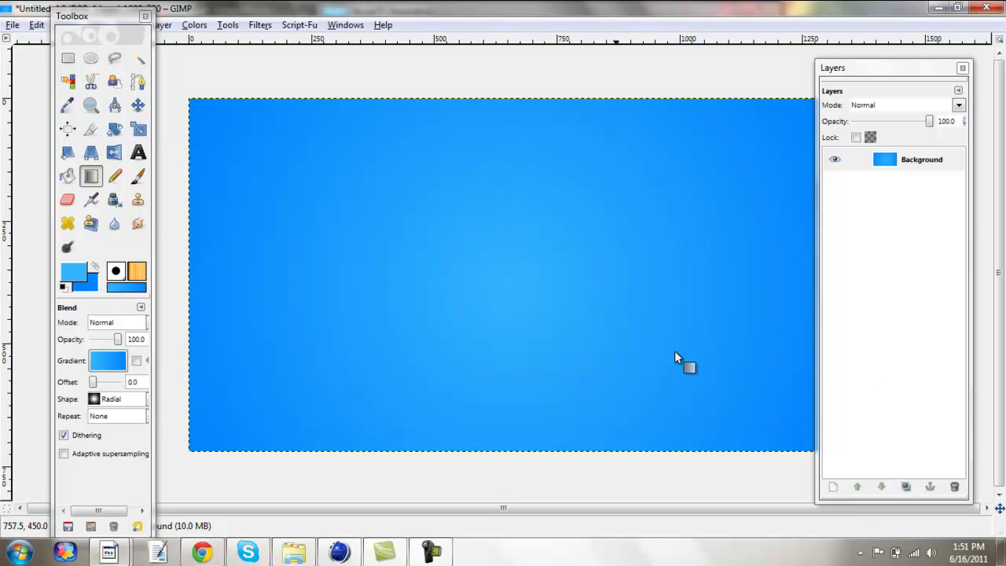
Lighten the foreground to a paler sky blue and redraw the radial gradient from the centre
left_click(79, 272)
left_click_drag(246, 195, 289, 234)
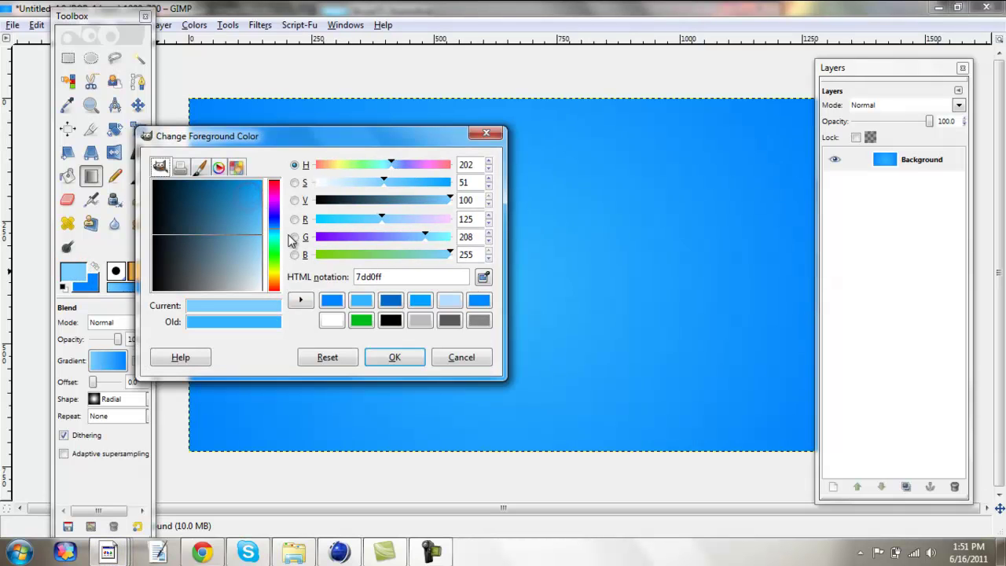
left_click(391, 358)
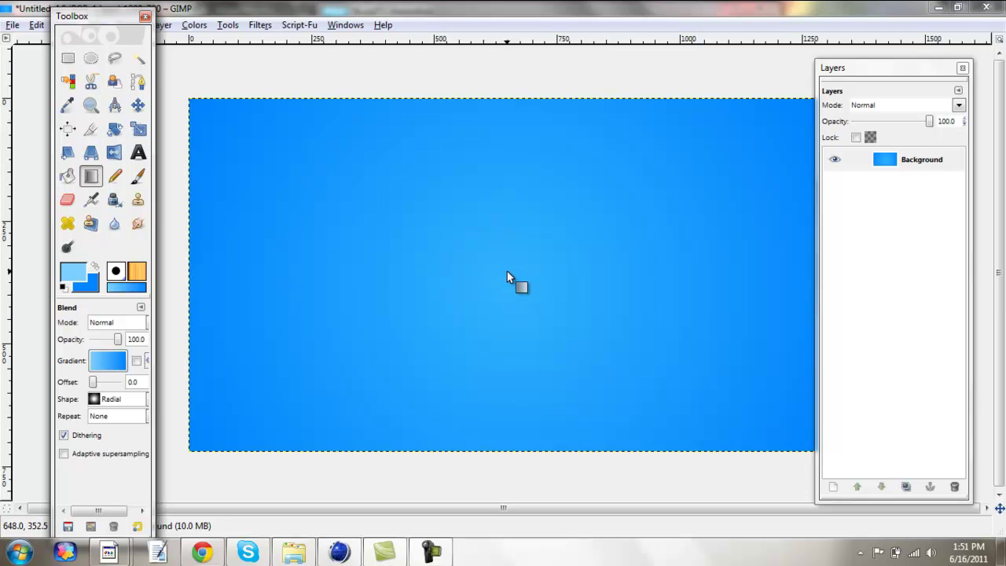
left_click_drag(507, 272, 189, 102)
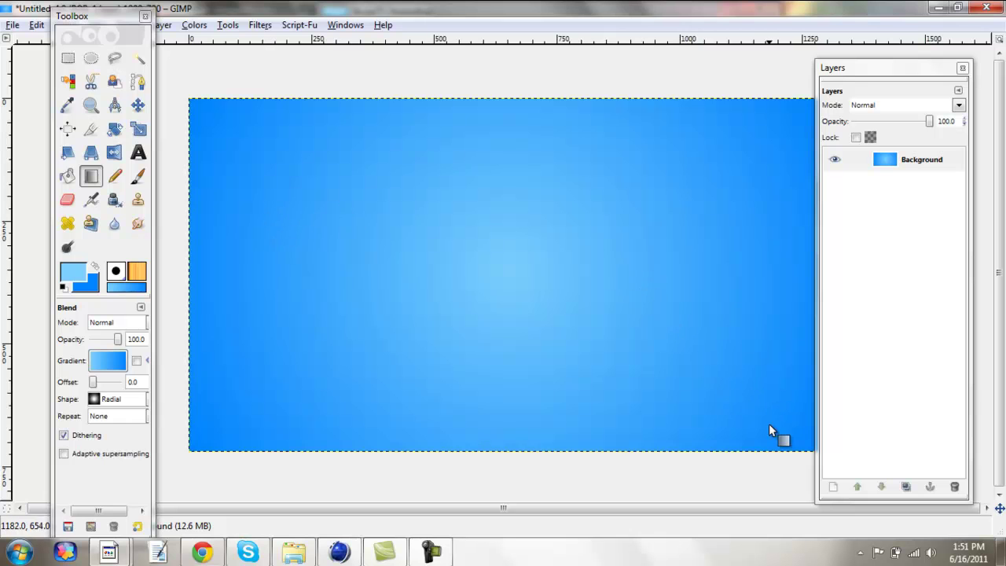
Add a transparent layer and fill a horizontal band across the canvas with white
left_click(833, 487)
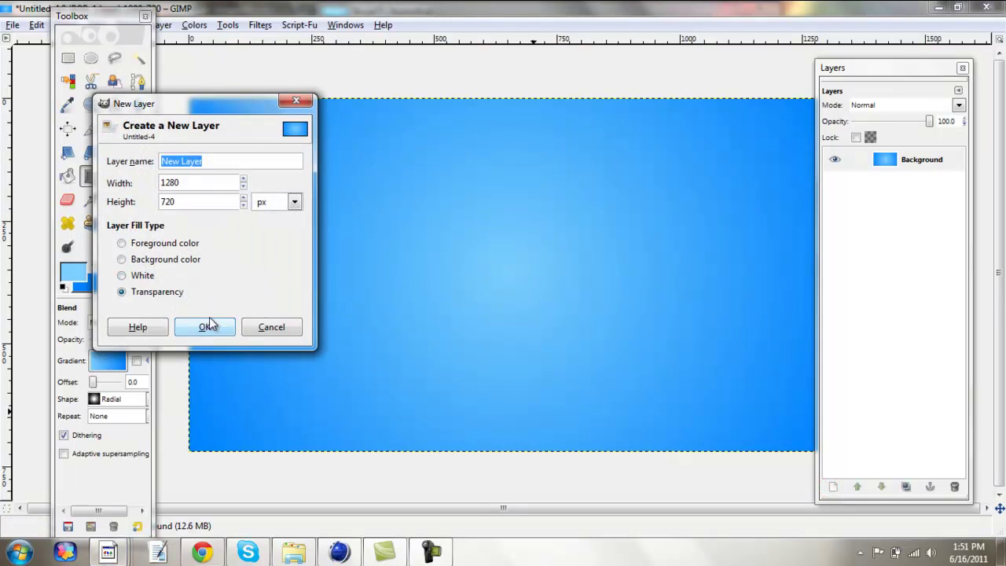
left_click(206, 324)
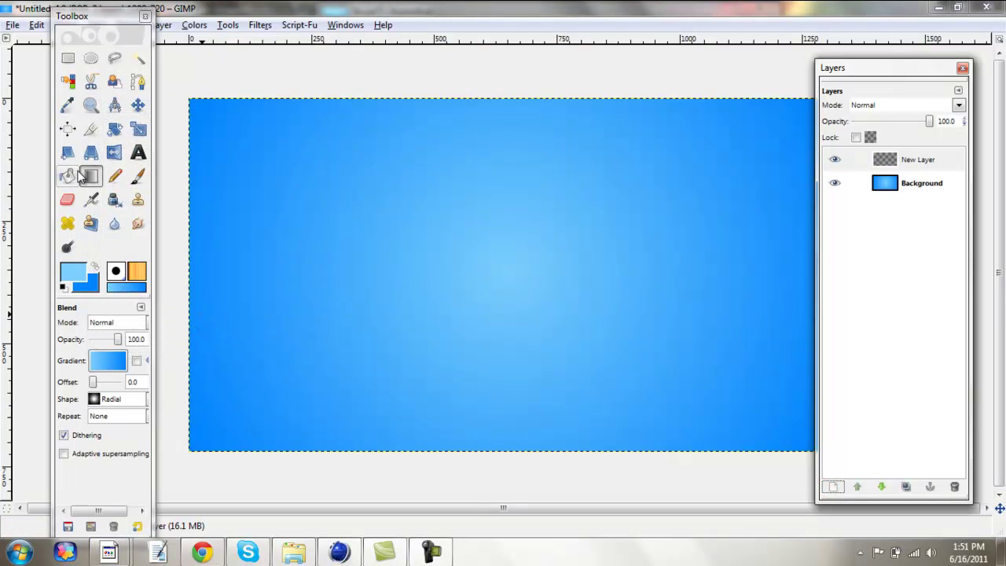
left_click(68, 58)
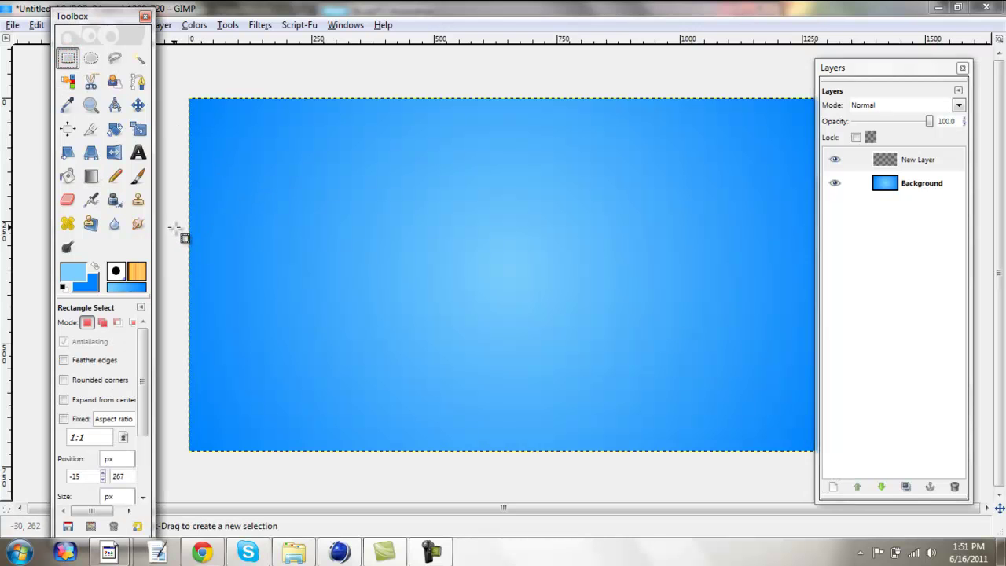
left_click_drag(174, 228, 871, 276)
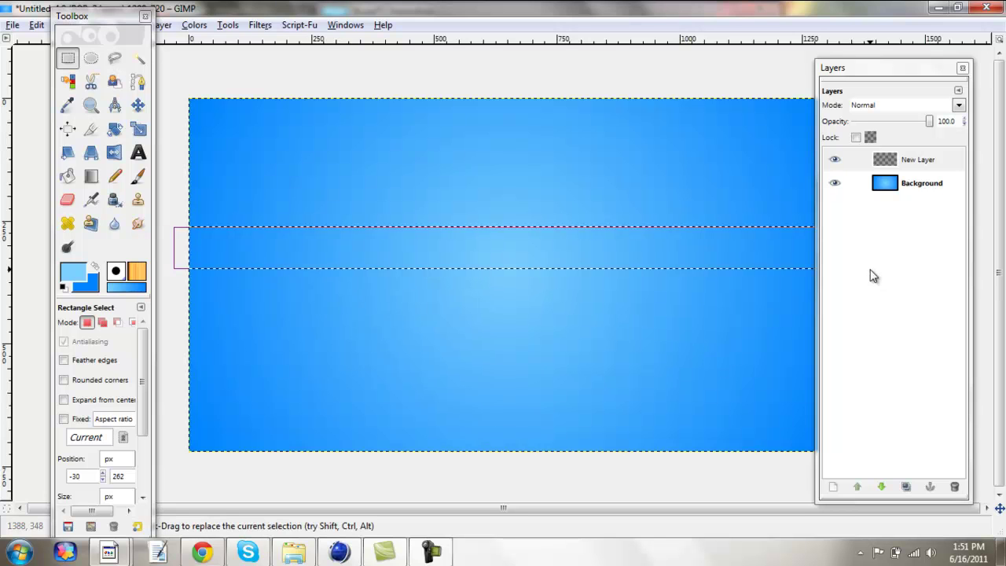
left_click(67, 176)
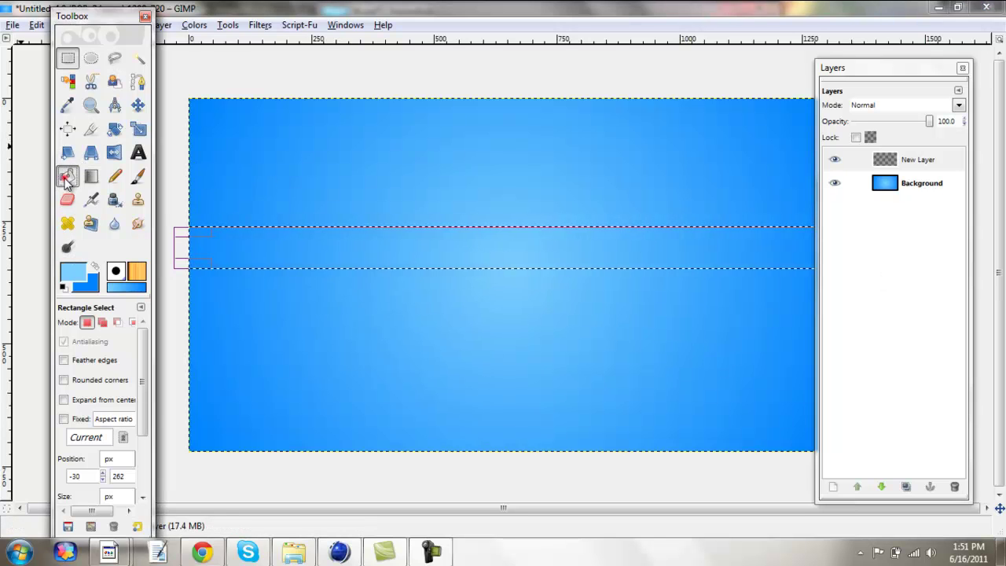
left_click(74, 273)
left_click(361, 320)
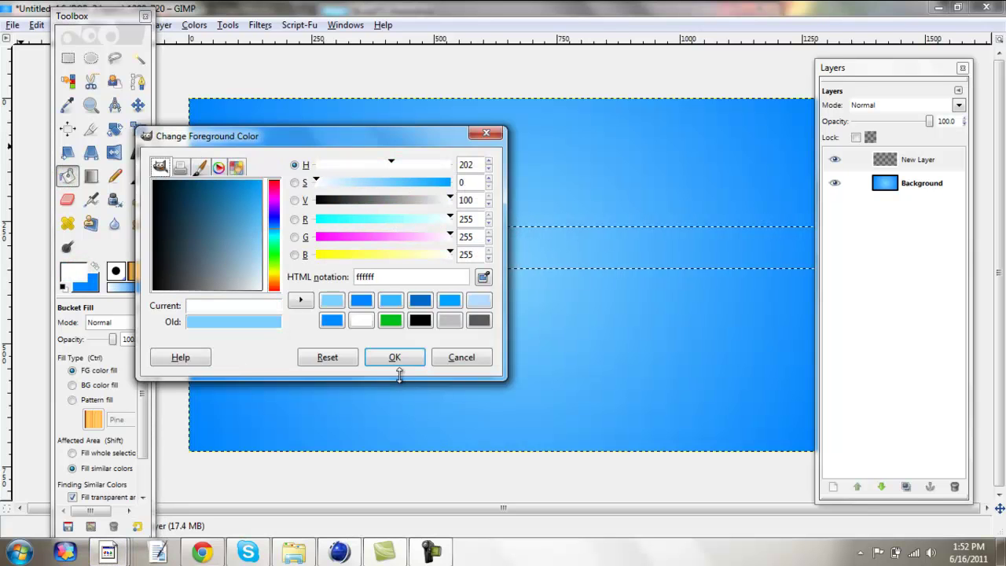
left_click(395, 359)
left_click(415, 240)
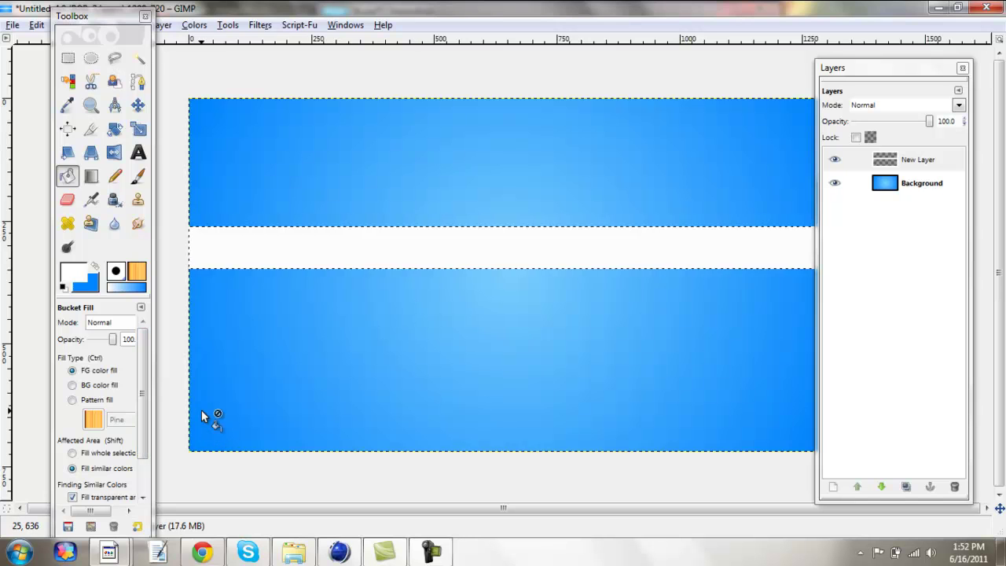
Replace the fill with a thinner white band spanning the canvas width
key("ctrl+z")
key("ctrl+z")
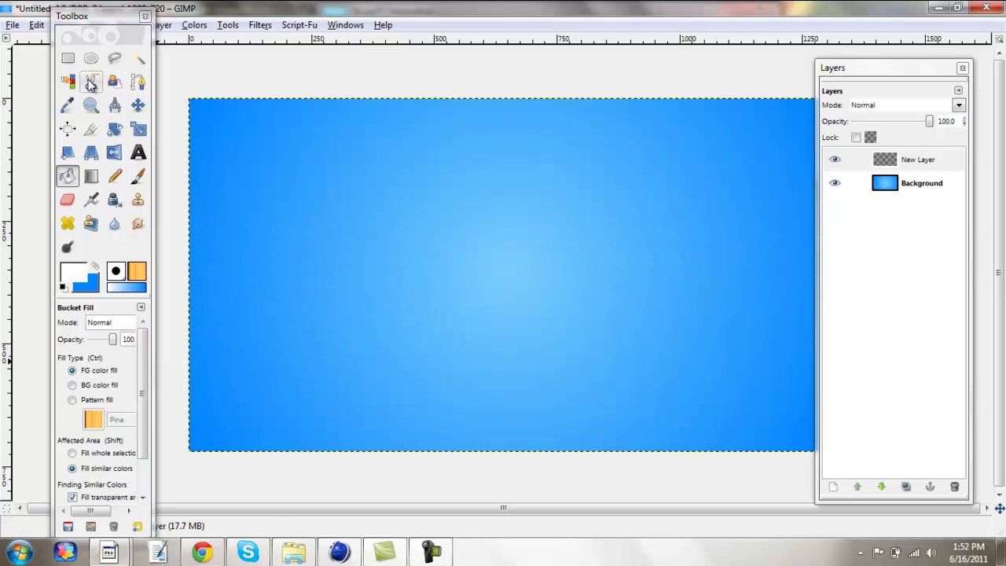
left_click(68, 57)
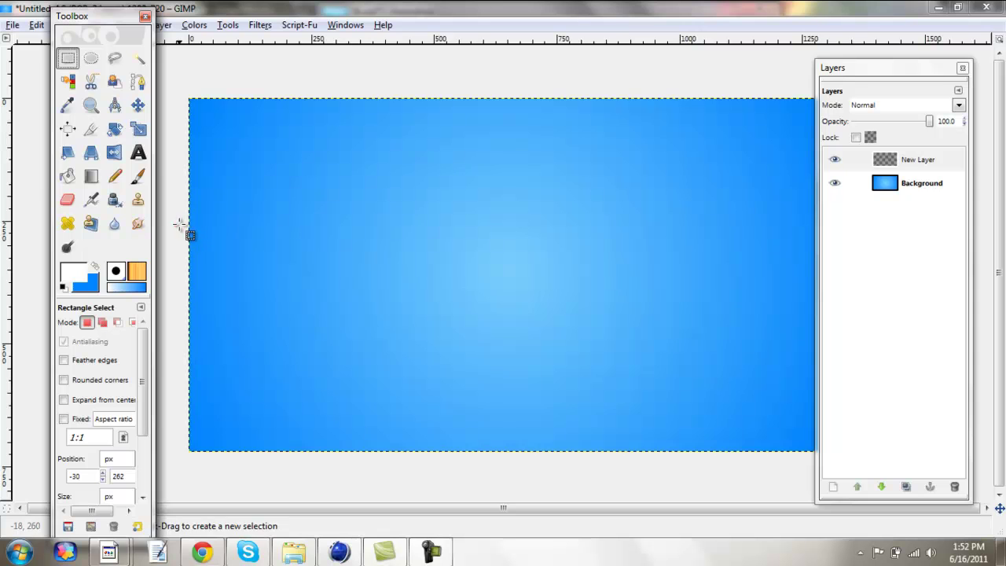
left_click_drag(179, 225, 936, 252)
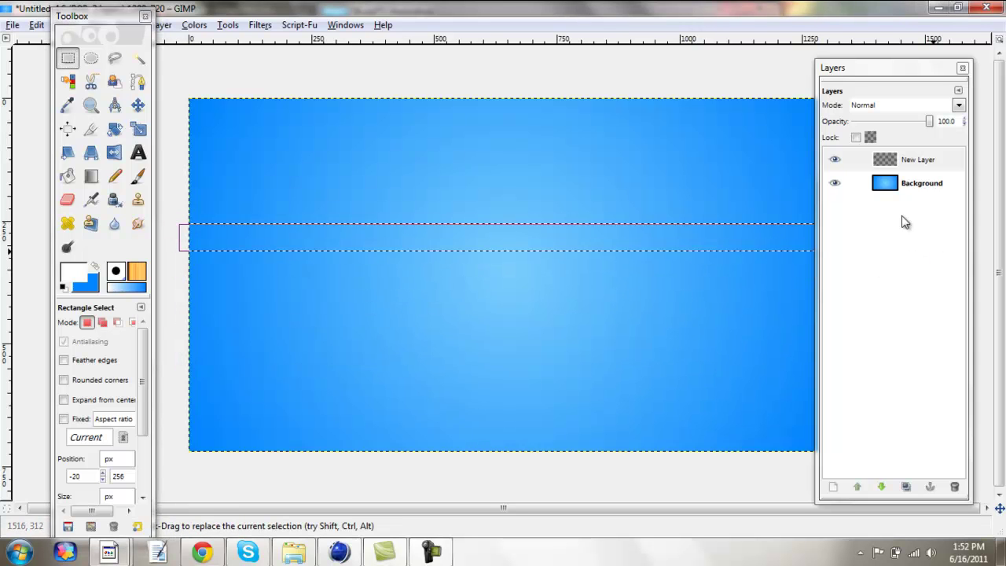
left_click(68, 176)
left_click(297, 240)
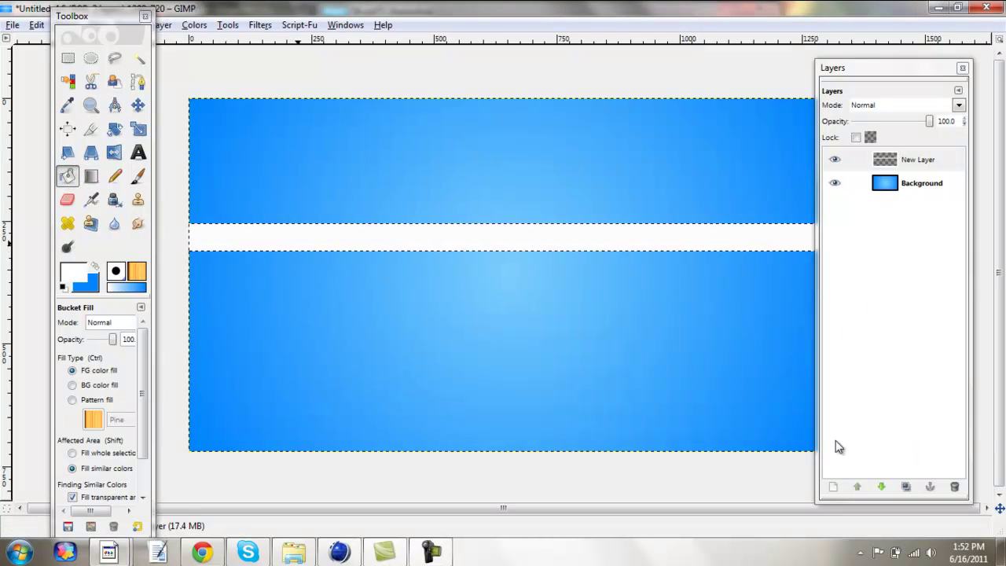
Deselect all and move the white stripe layer down toward the canvas middle
left_click(138, 104)
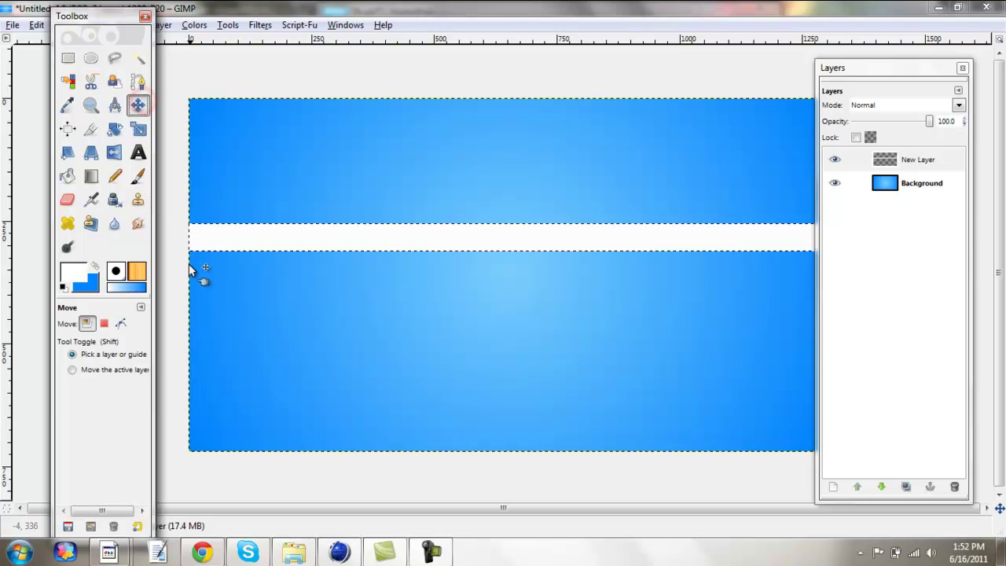
left_click(71, 371)
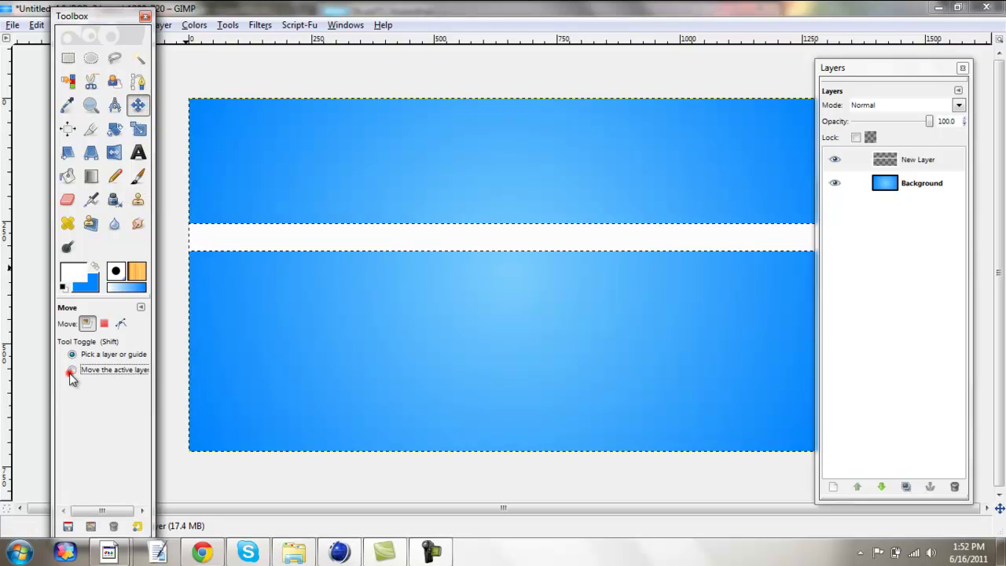
left_click_drag(403, 248, 403, 264)
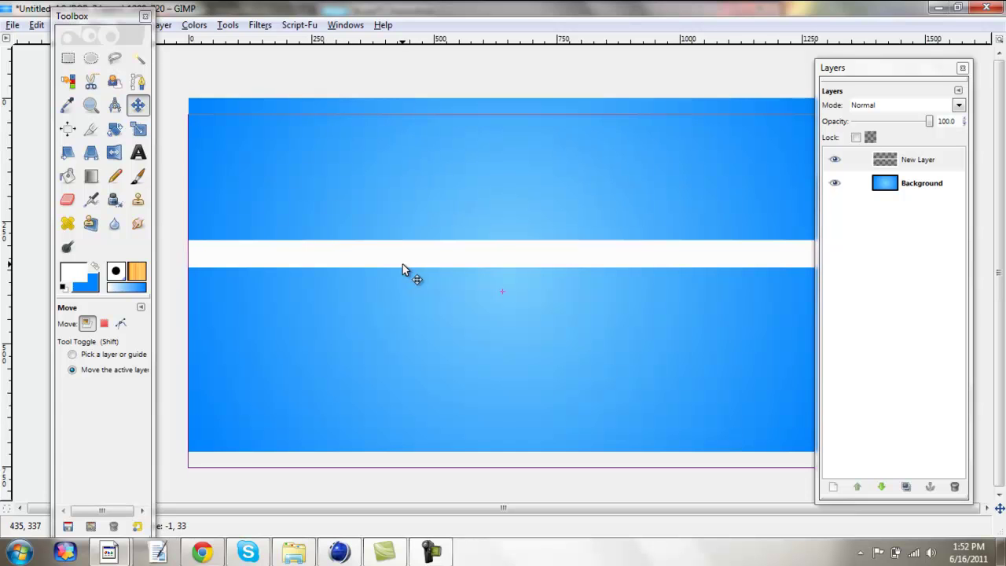
key("ctrl+z")
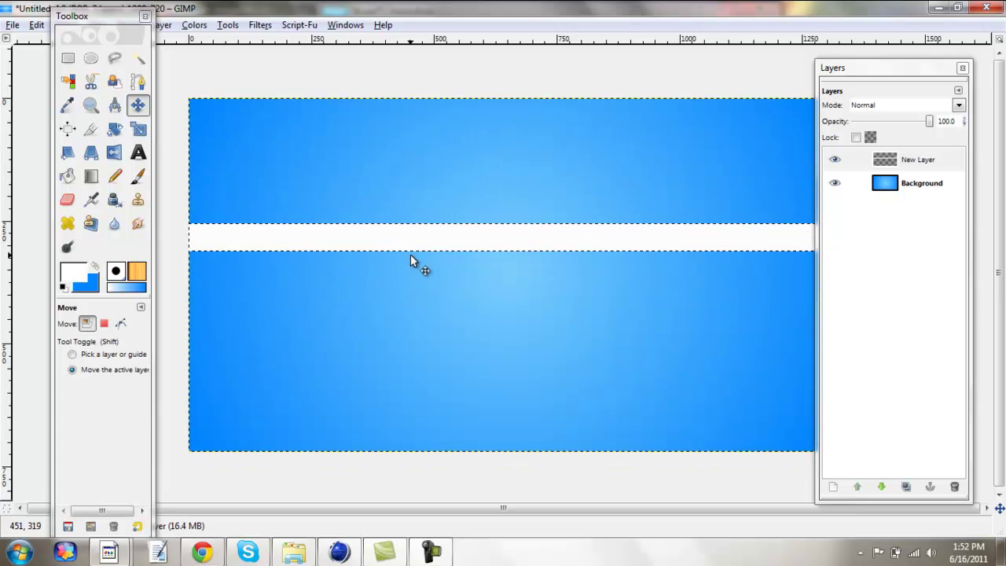
left_click_drag(69, 15, 69, 36)
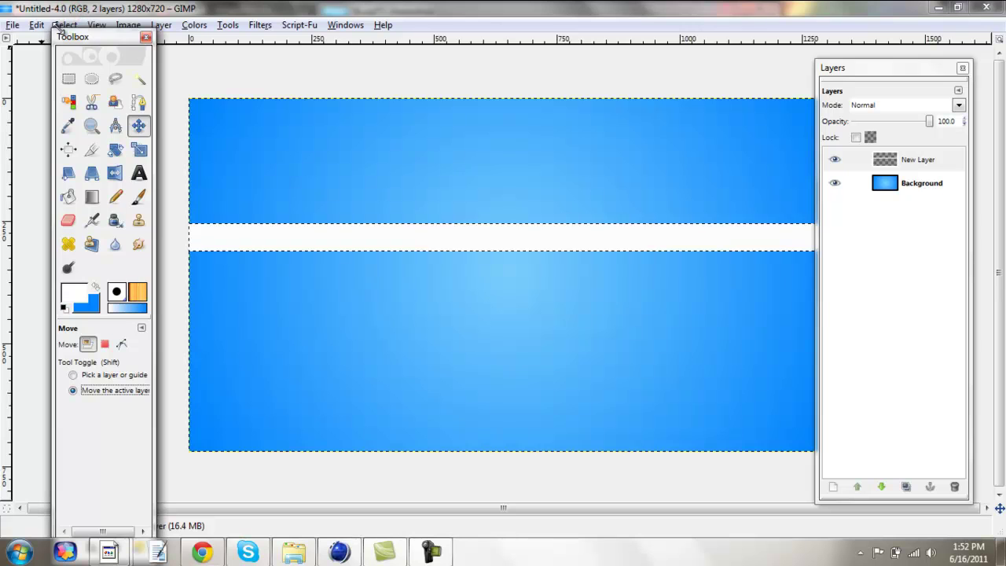
left_click(65, 24)
left_click(84, 60)
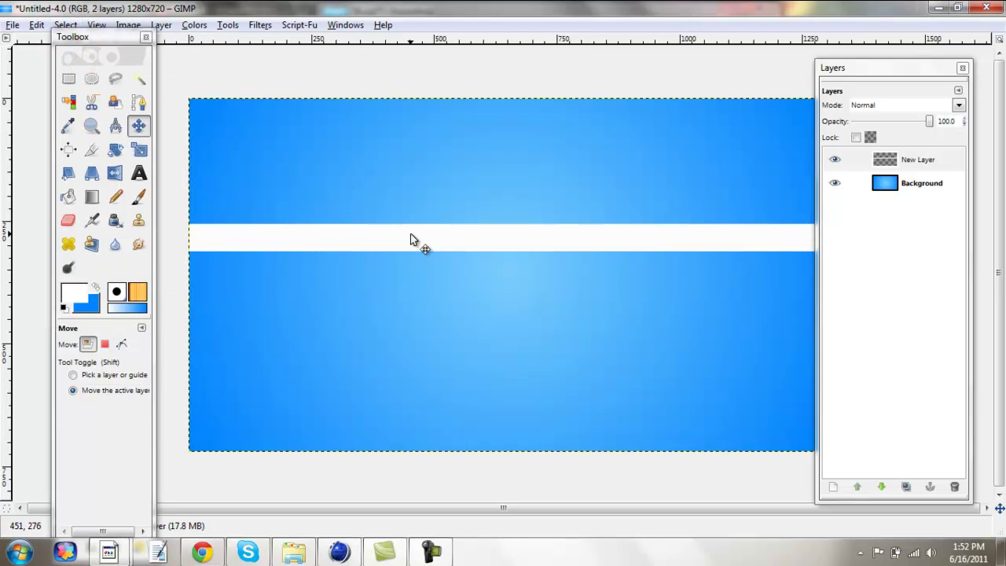
left_click_drag(410, 234, 415, 263)
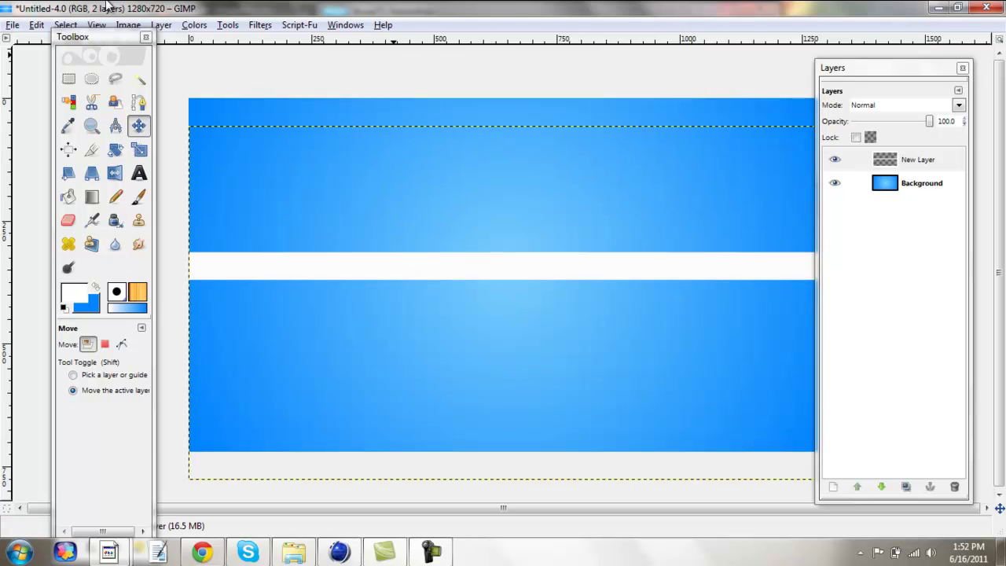
Open tutorial.png as a layer and shift its TUTORIAL graffiti down onto the white stripe
left_click(11, 26)
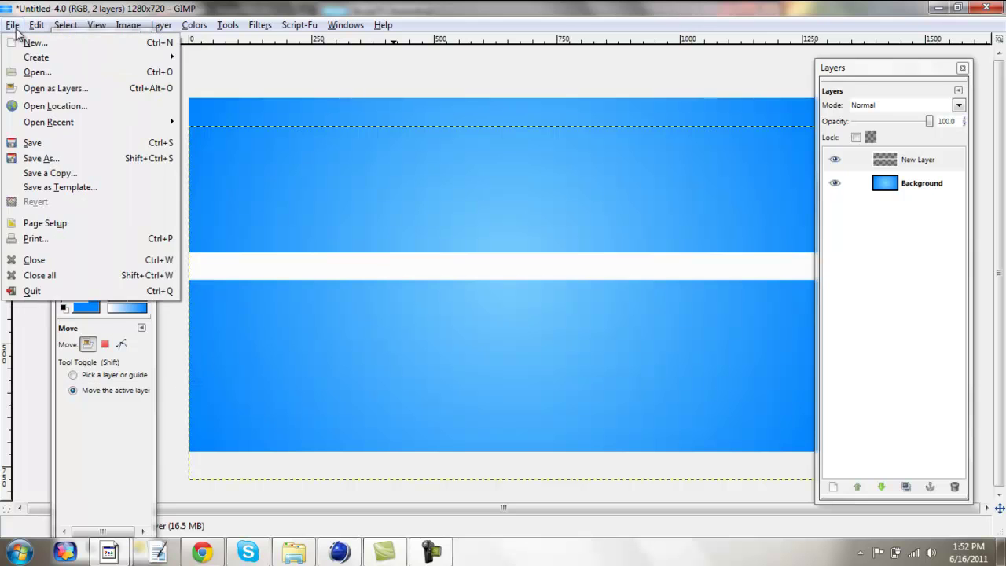
left_click(41, 88)
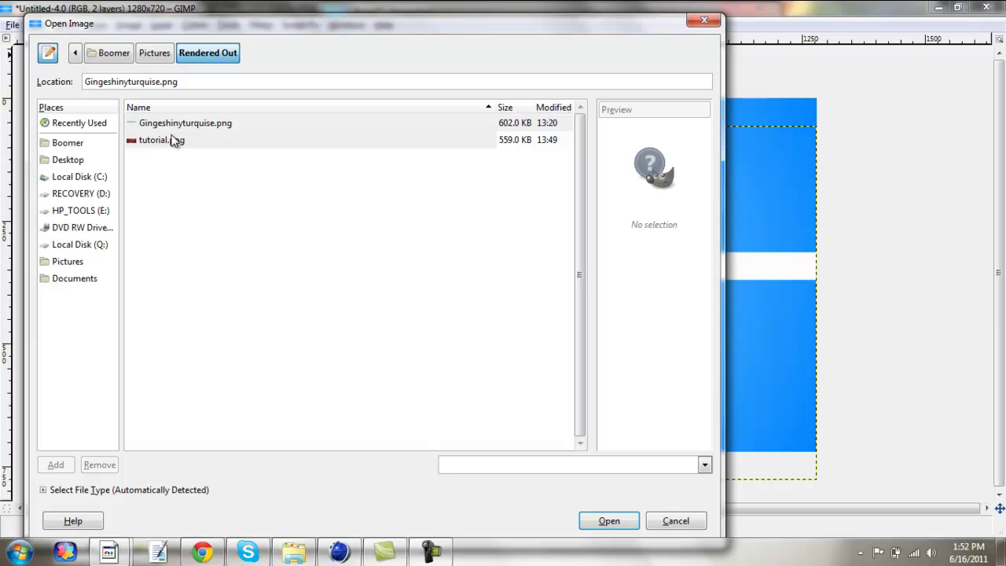
left_click(167, 142)
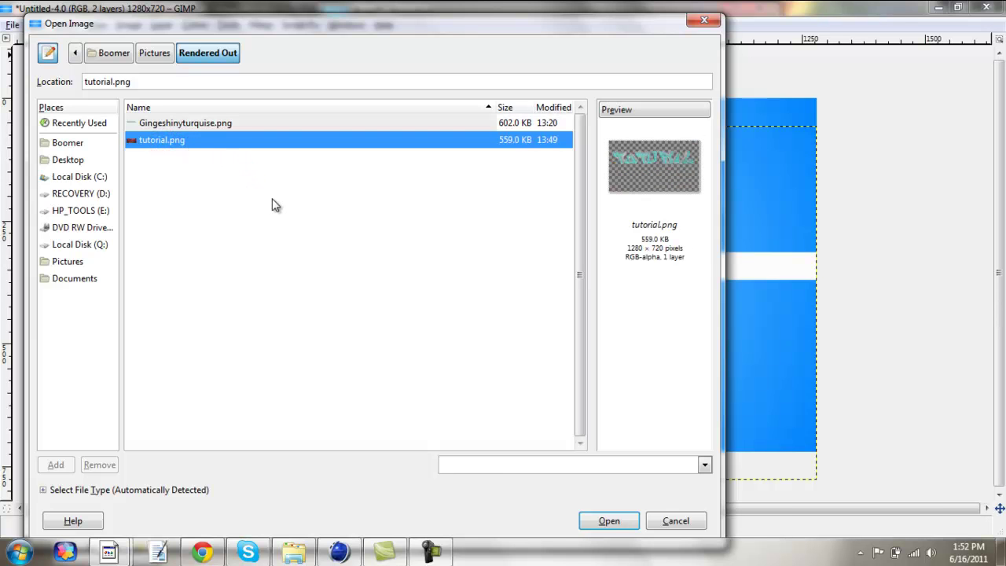
left_click(607, 521)
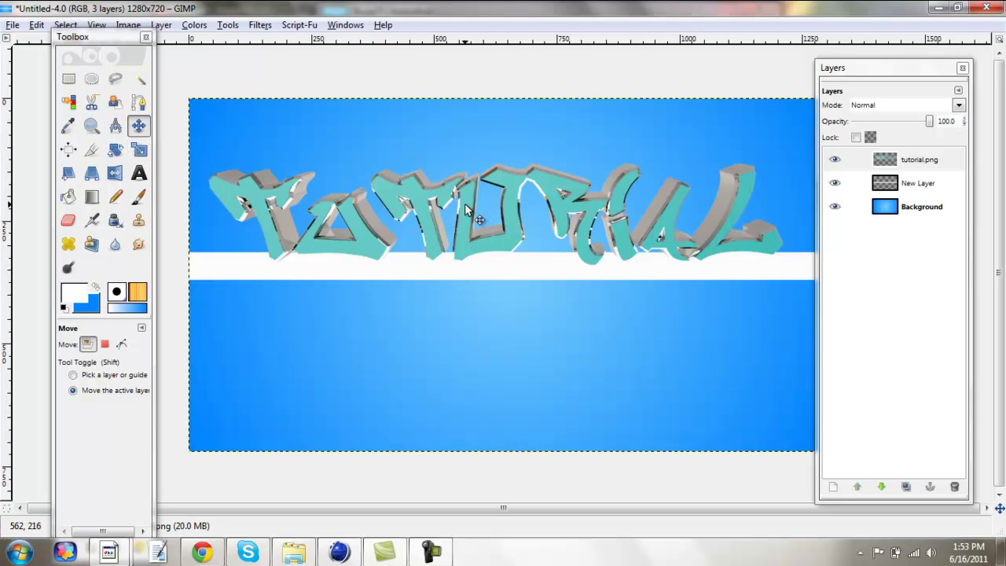
left_click_drag(464, 203, 468, 256)
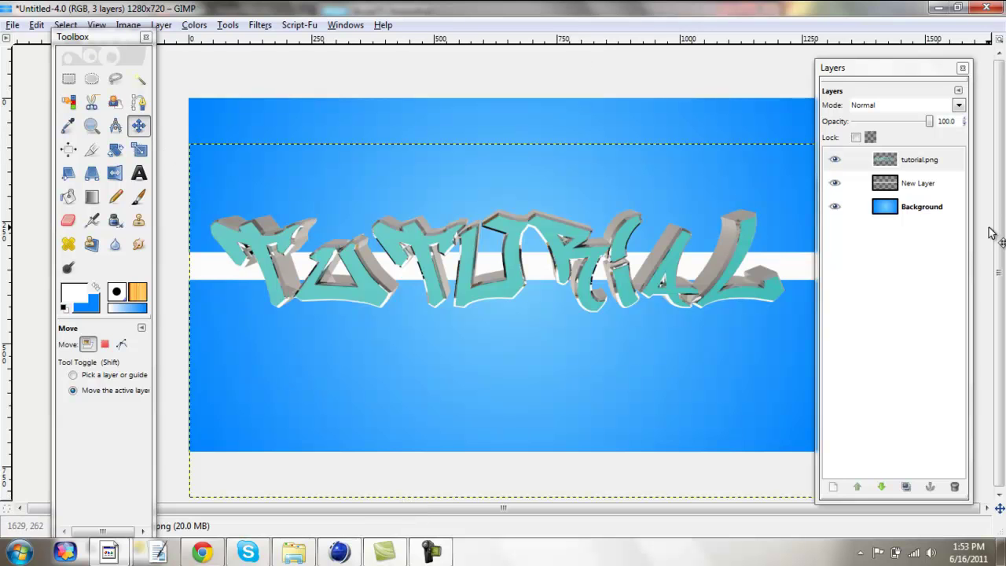
Duplicate the tutorial.png text layer and hide the copy, keeping the original active
left_click(905, 486)
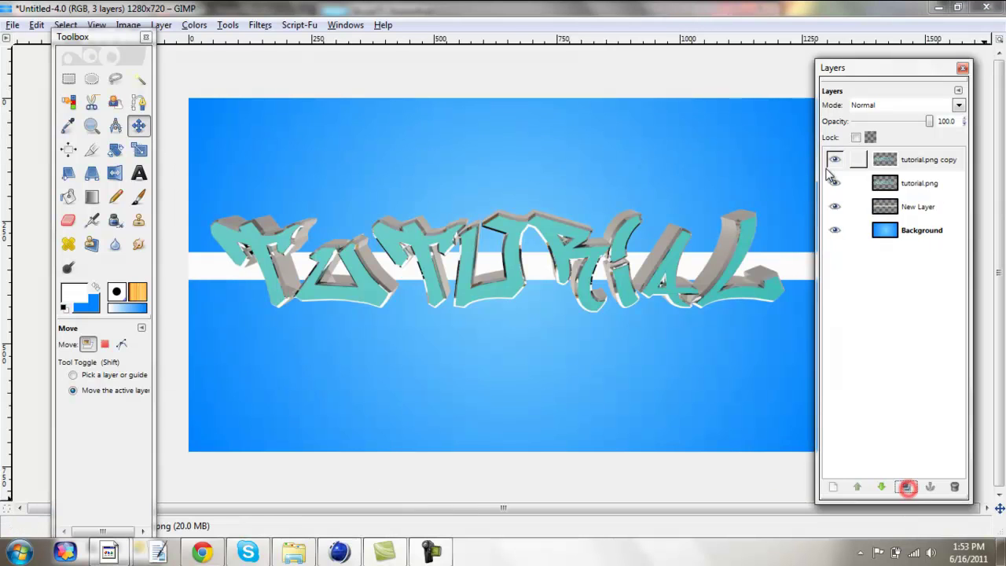
left_click(880, 183)
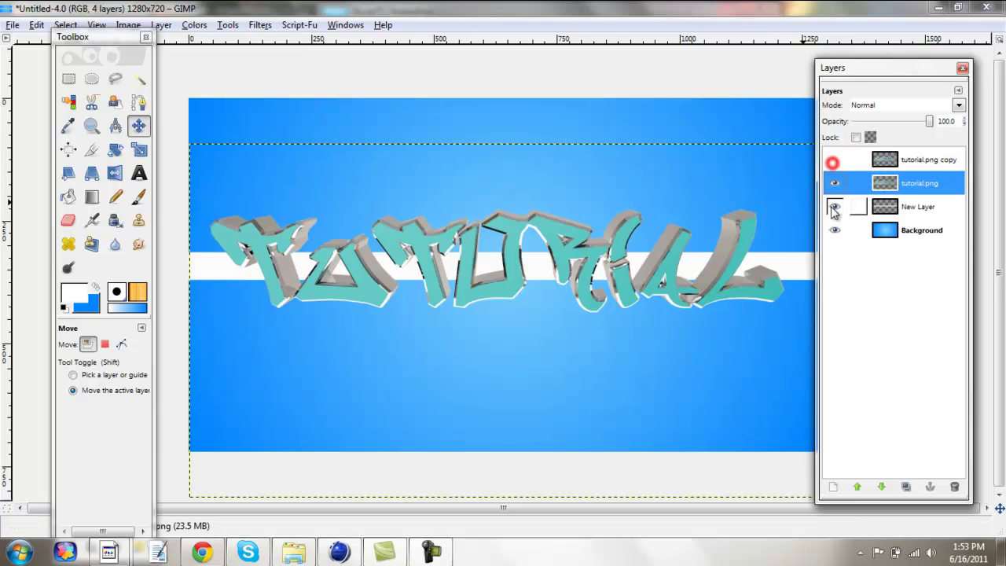
left_click(835, 160)
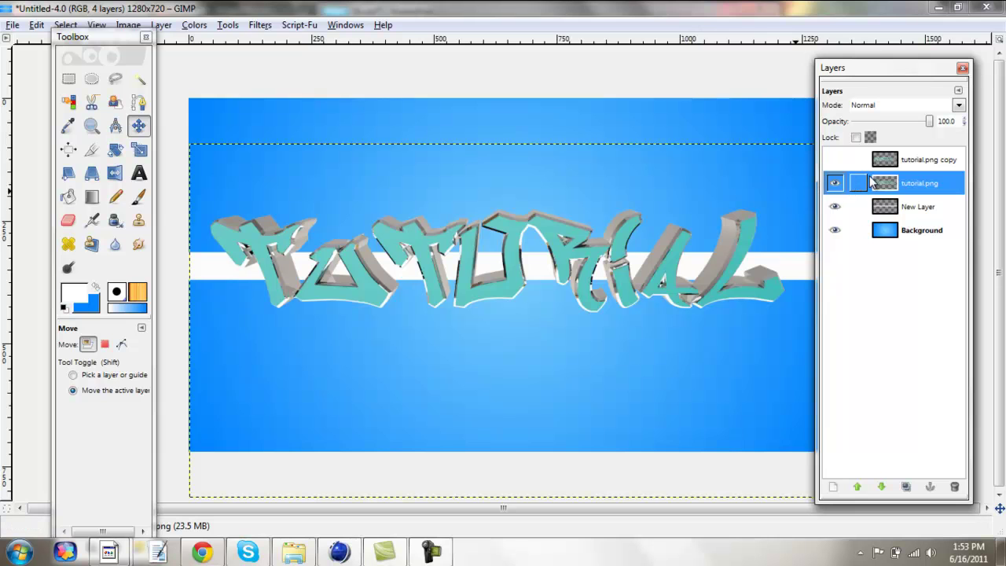
Apply a radial Motion Blur centred at 640×360 to the tutorial.png layer
left_click(260, 25)
left_click(274, 110)
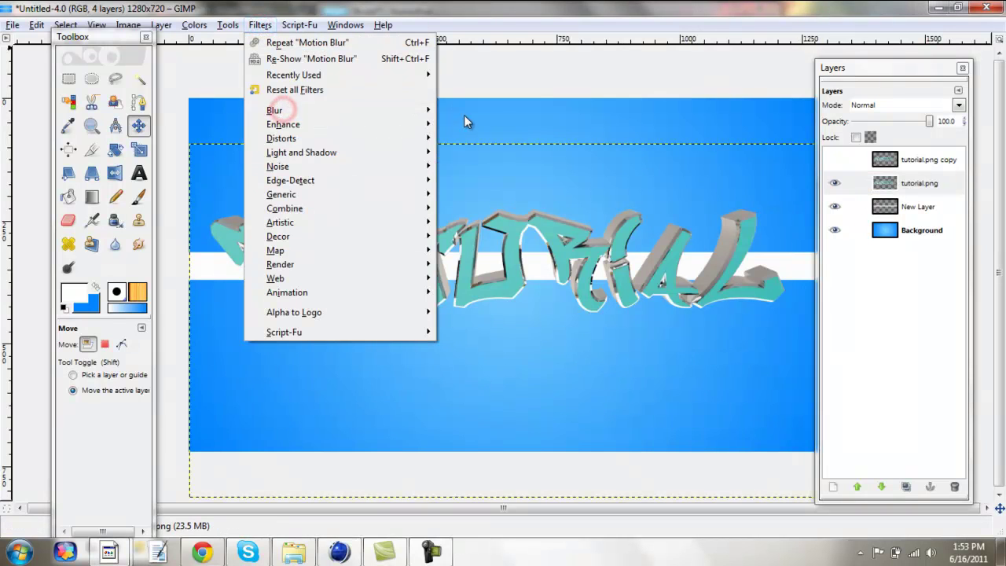
left_click(411, 110)
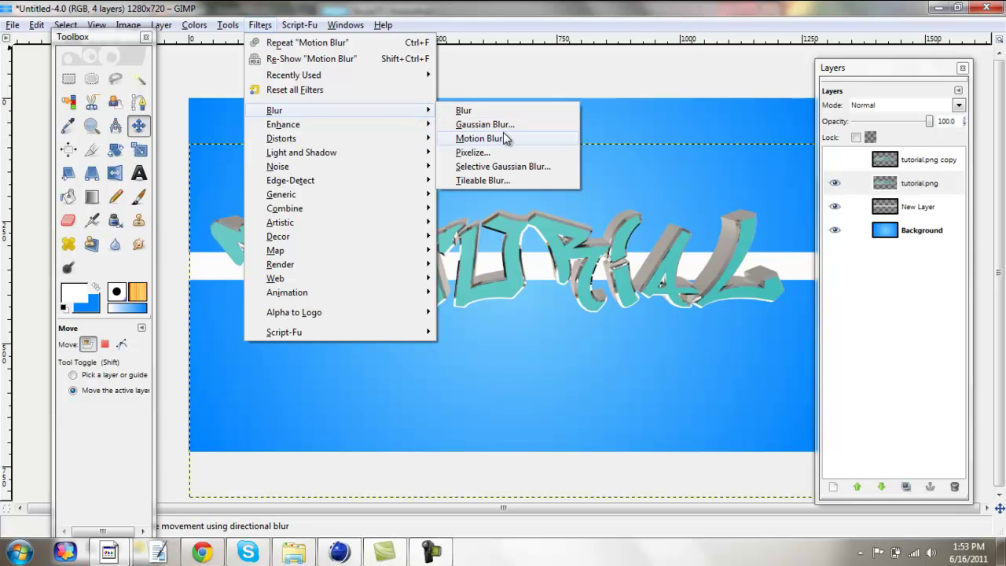
left_click(503, 138)
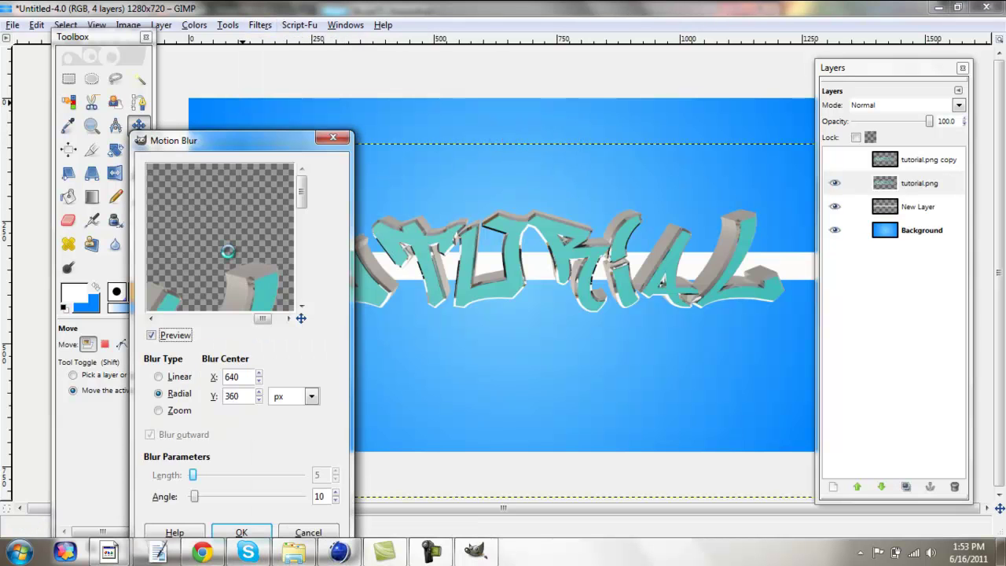
left_click(159, 393)
left_click(239, 532)
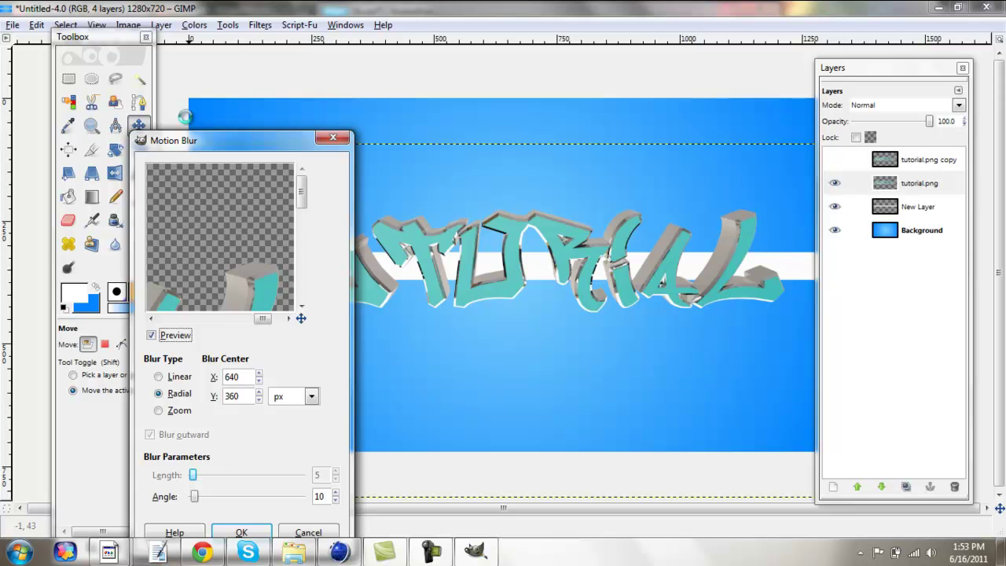
left_click_drag(174, 143, 179, 63)
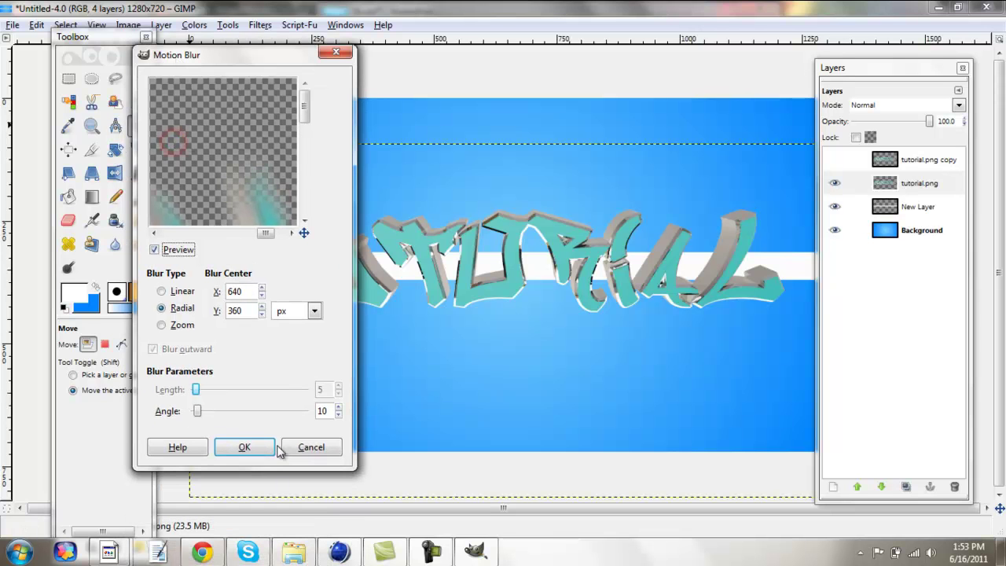
left_click(237, 445)
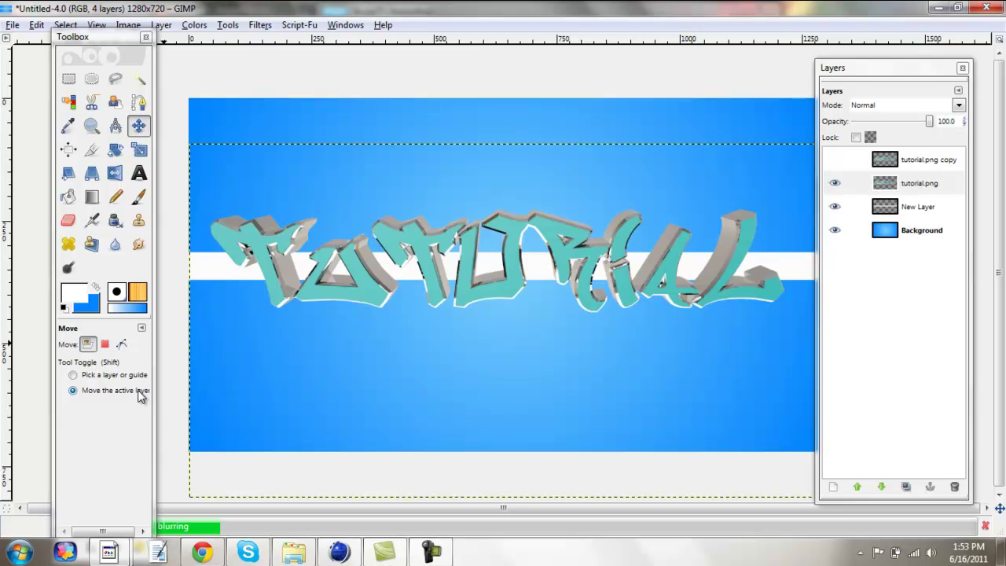
left_click(430, 552)
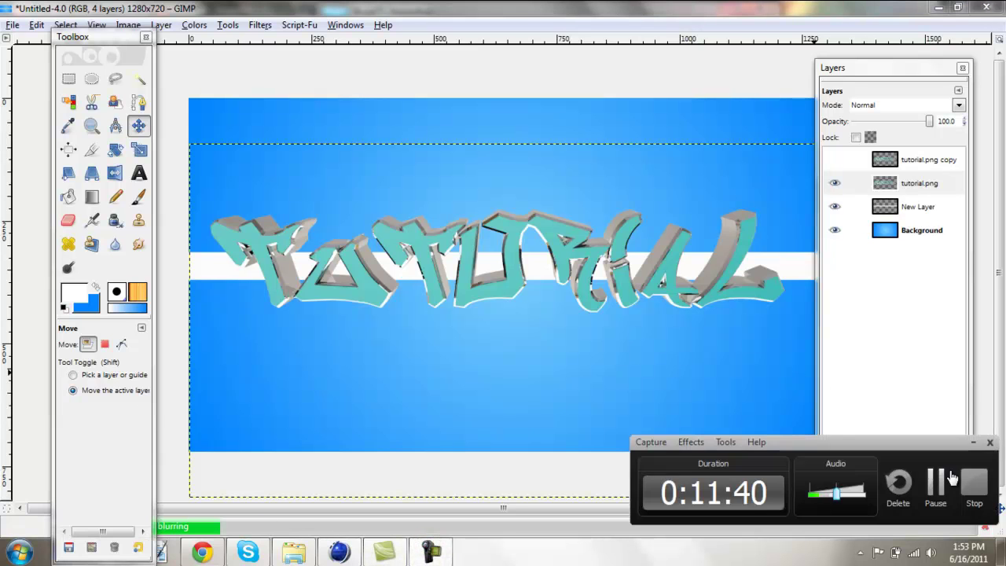
left_click(945, 481)
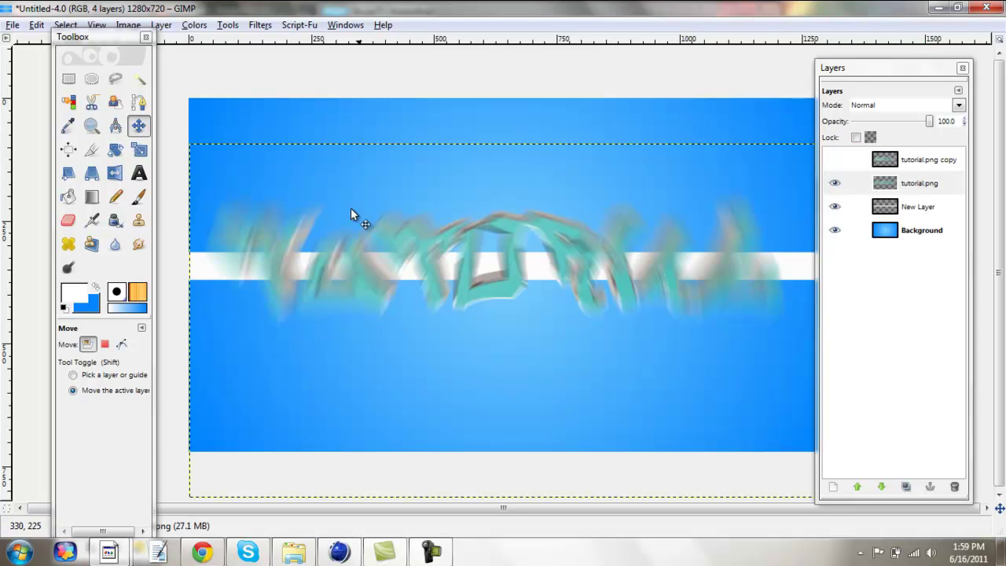
Set the blurred layer to Soft light, duplicate it repeatedly, and re-show the top tutorial.png copy
left_click(959, 104)
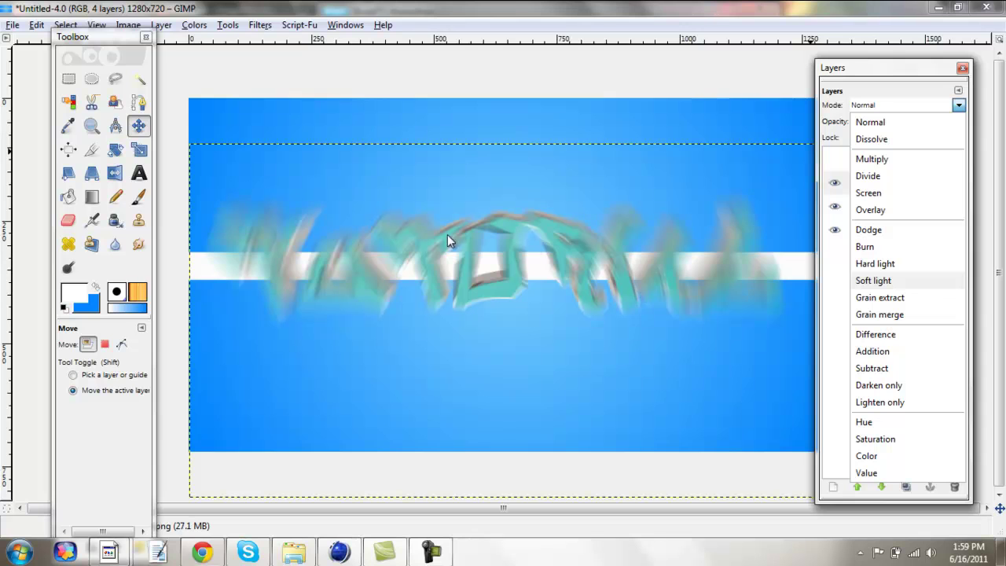
left_click(873, 281)
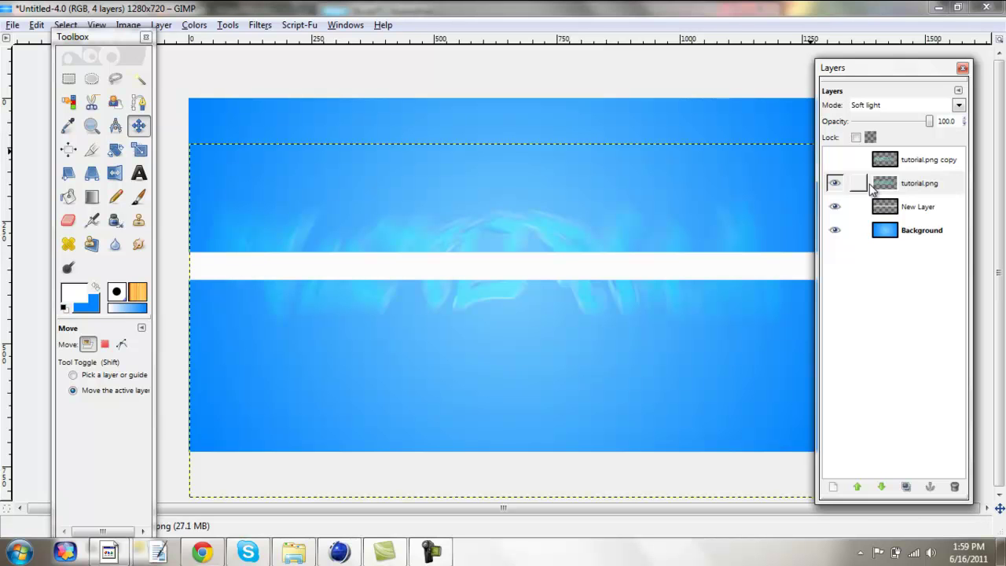
left_click(905, 487)
left_click(906, 486)
left_click(906, 486)
left_click(905, 486)
left_click(905, 486)
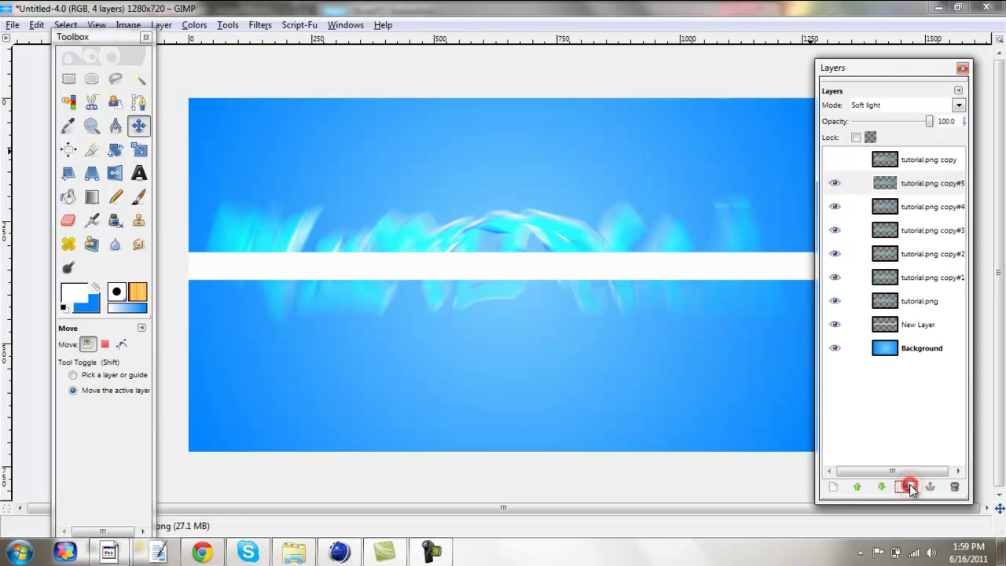
left_click(906, 486)
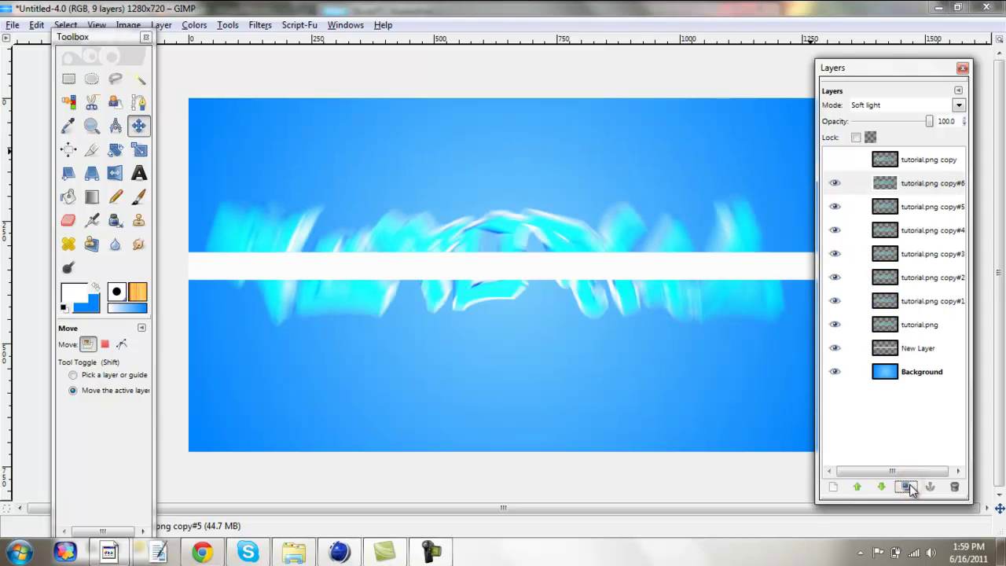
left_click(907, 487)
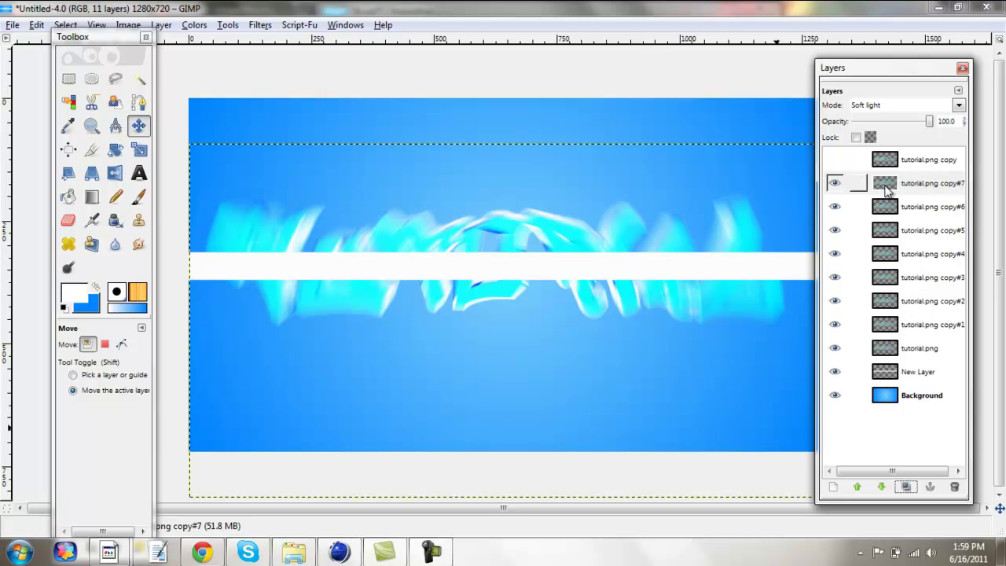
left_click(906, 487)
left_click(906, 487)
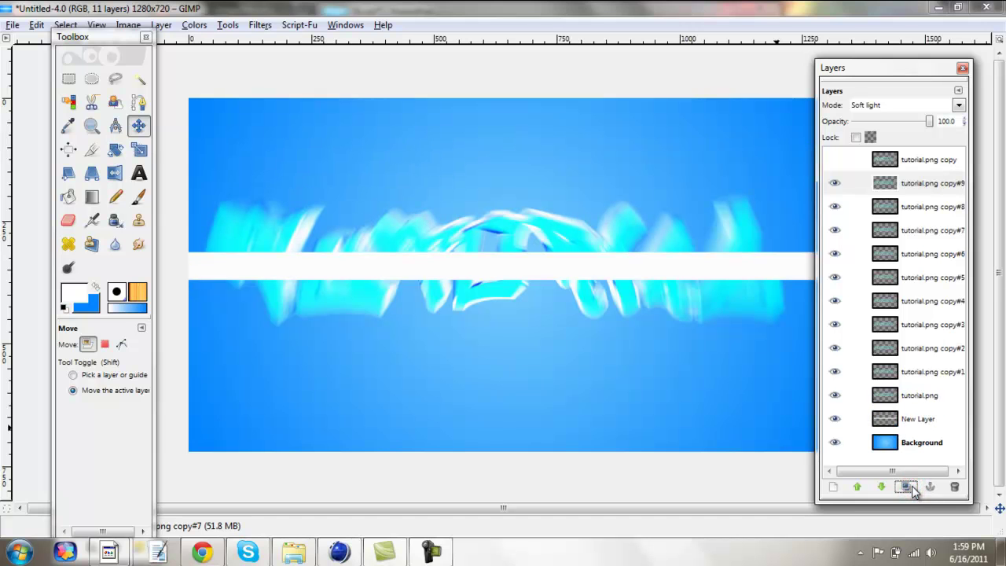
left_click(835, 164)
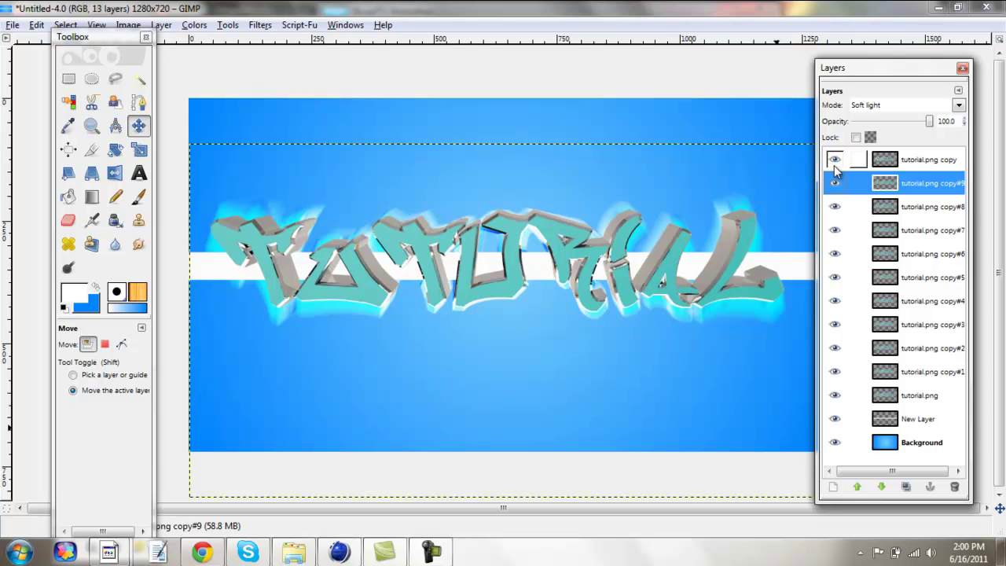
Hide the 3D text, stripe and Background layers, then merge the visible glow copies
left_click(834, 162)
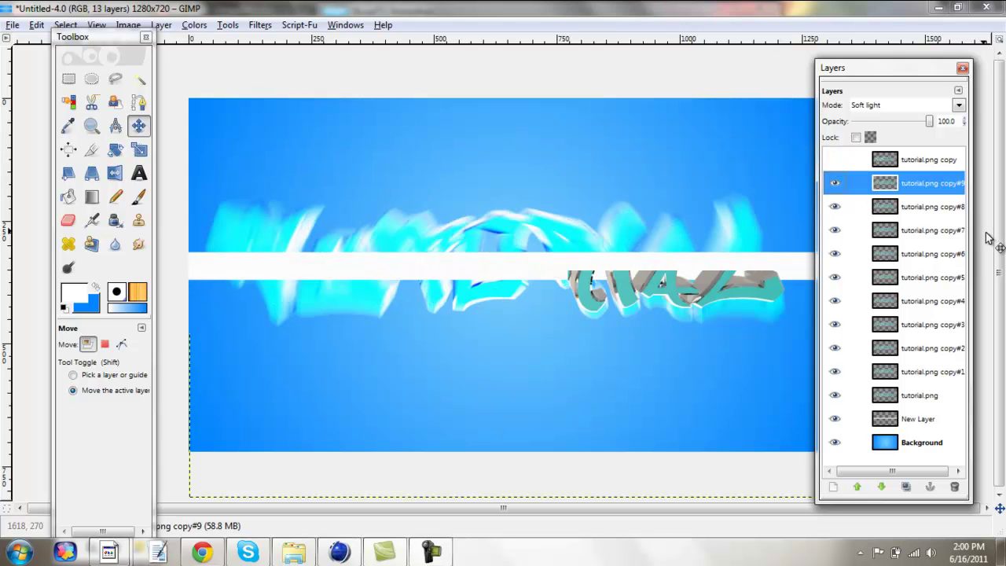
left_click(834, 442)
left_click(834, 419)
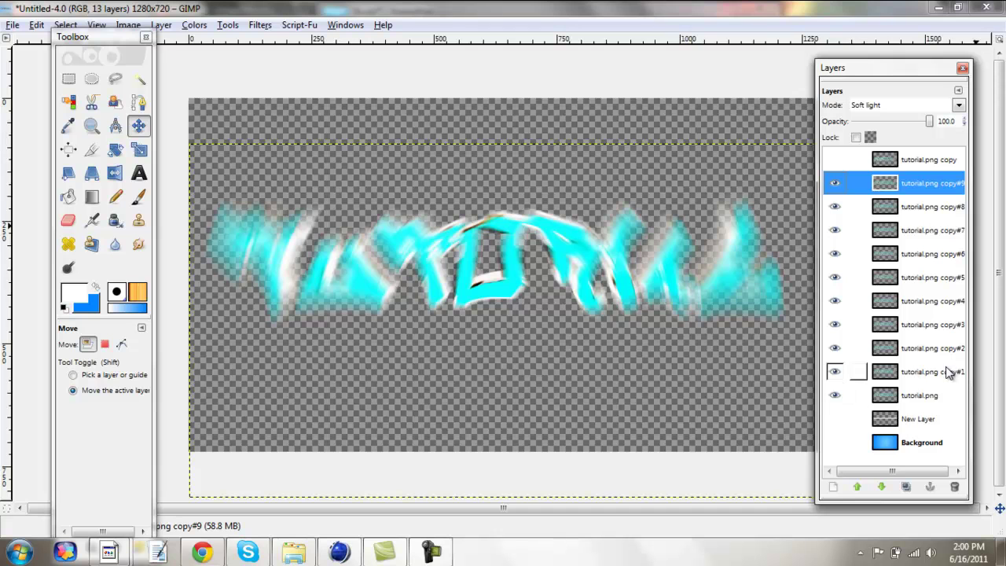
right_click(920, 305)
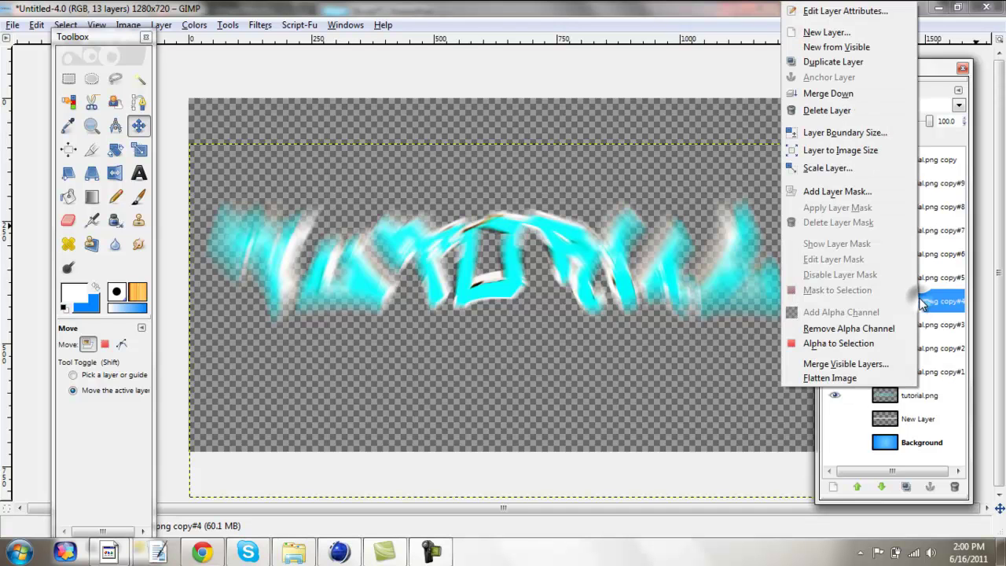
left_click(870, 365)
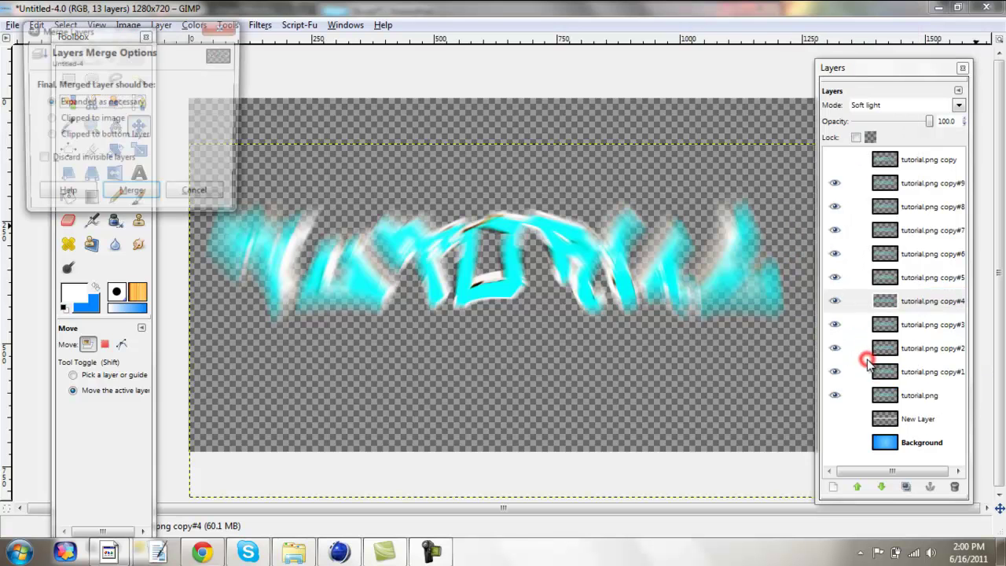
left_click(126, 197)
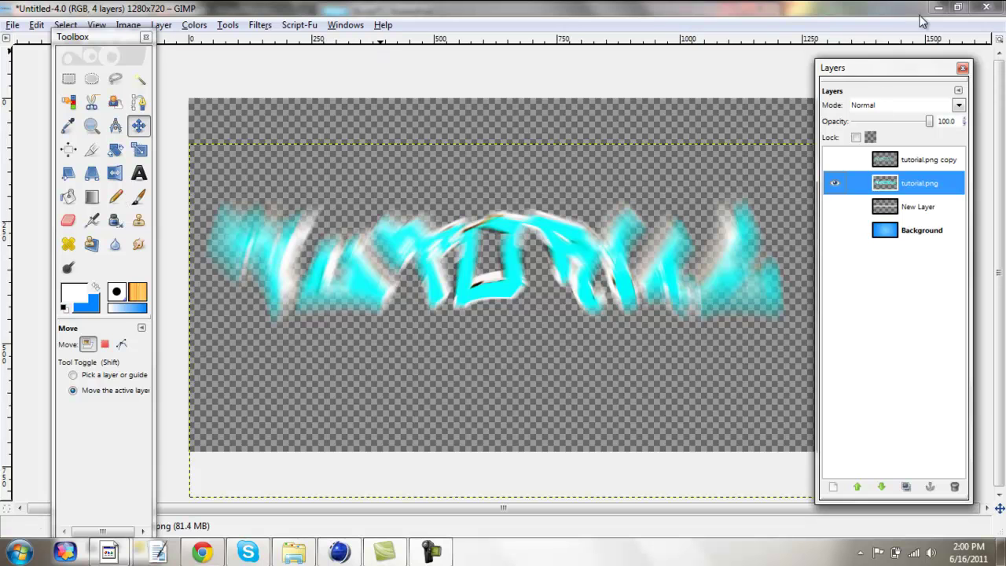
Show the 3D text, white stripe and blue gradient Background layers again
left_click(834, 160)
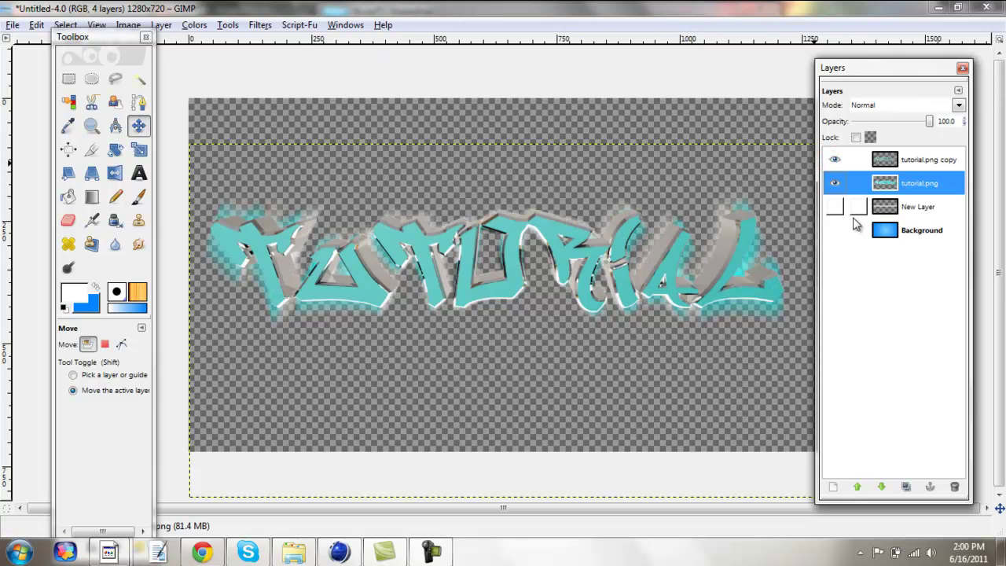
left_click(835, 206)
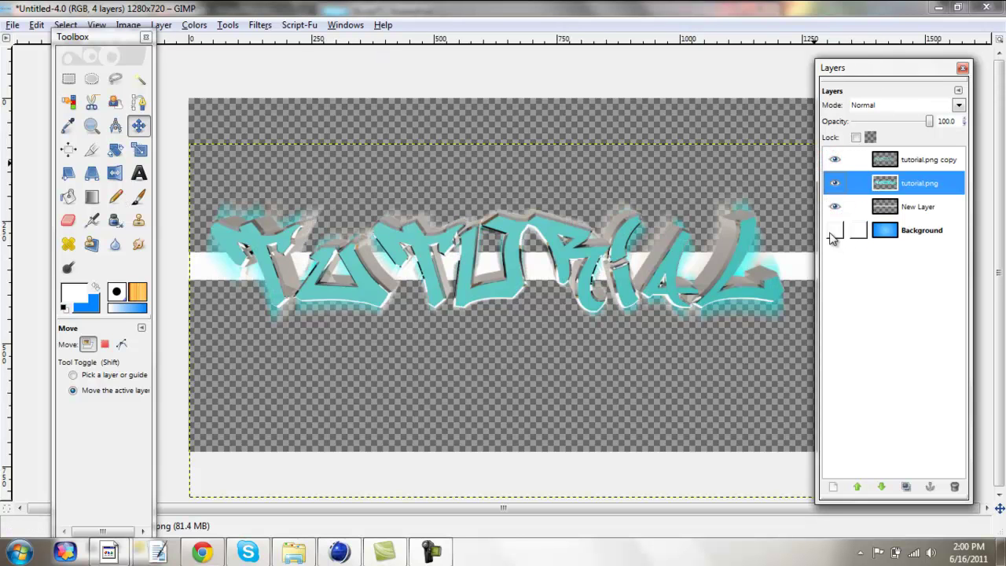
left_click(833, 231)
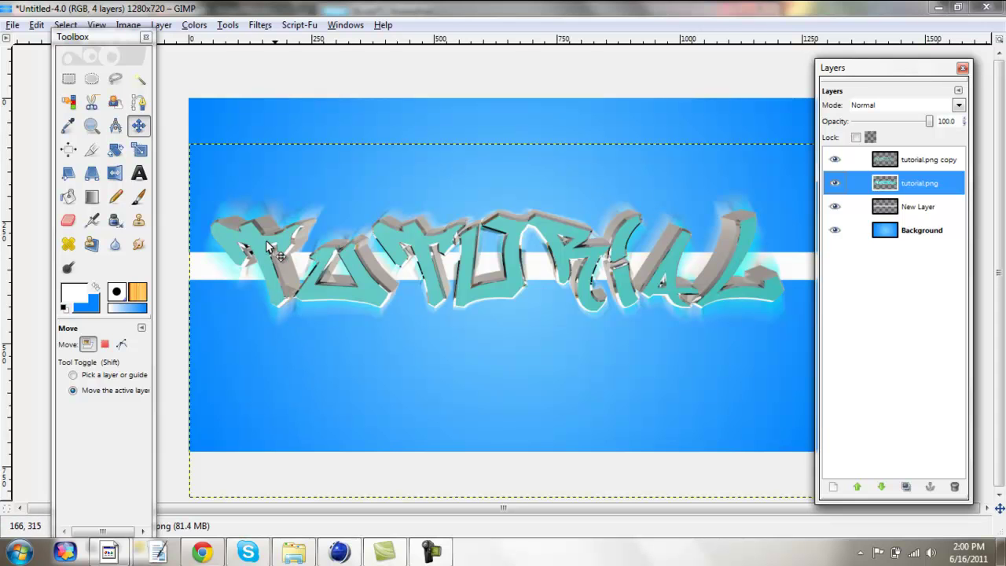
Drag the merged tutorial.png glow layer a few pixels down on the canvas
mouse_move(206, 476)
left_mouse_down()
mouse_move(197, 506)
mouse_move(207, 480)
left_mouse_up()
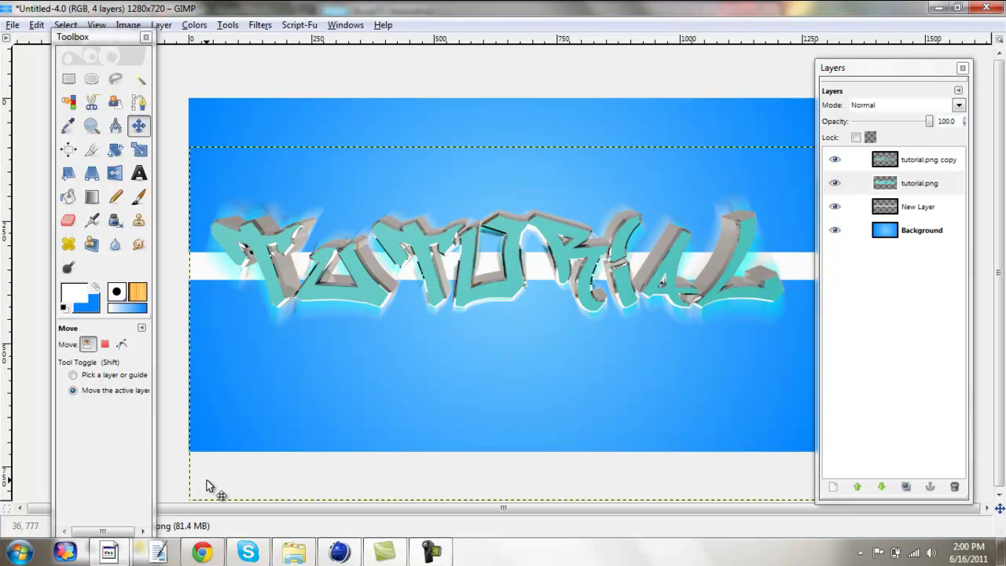
Nudge the glow layer up with the Up arrow key
key("Up")
key("Up")
key("Up")
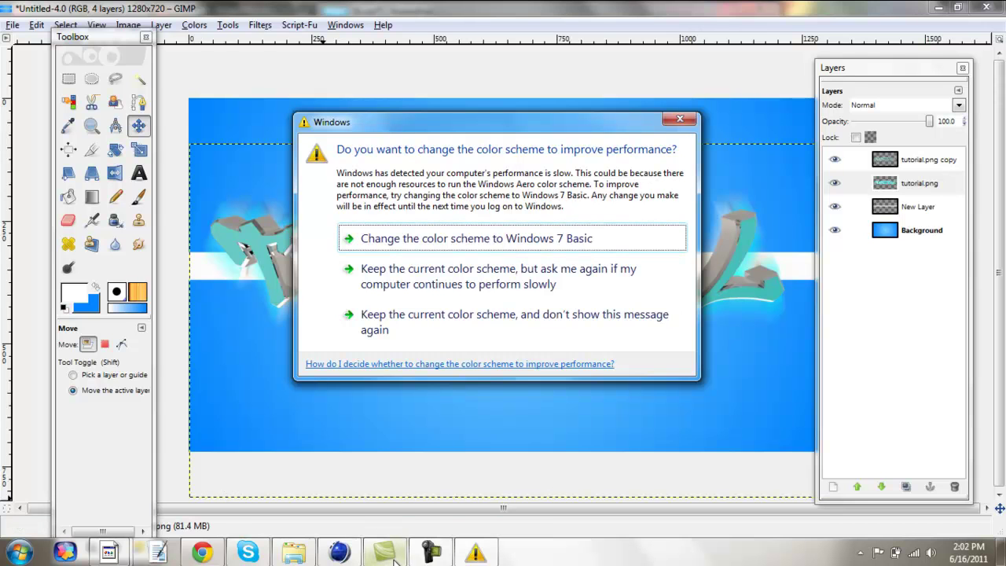
left_click(432, 554)
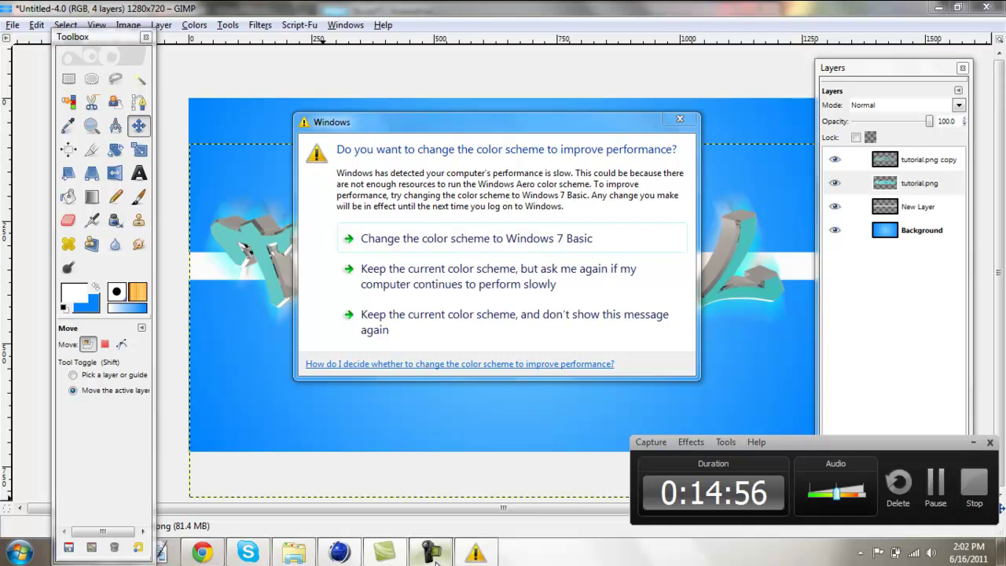